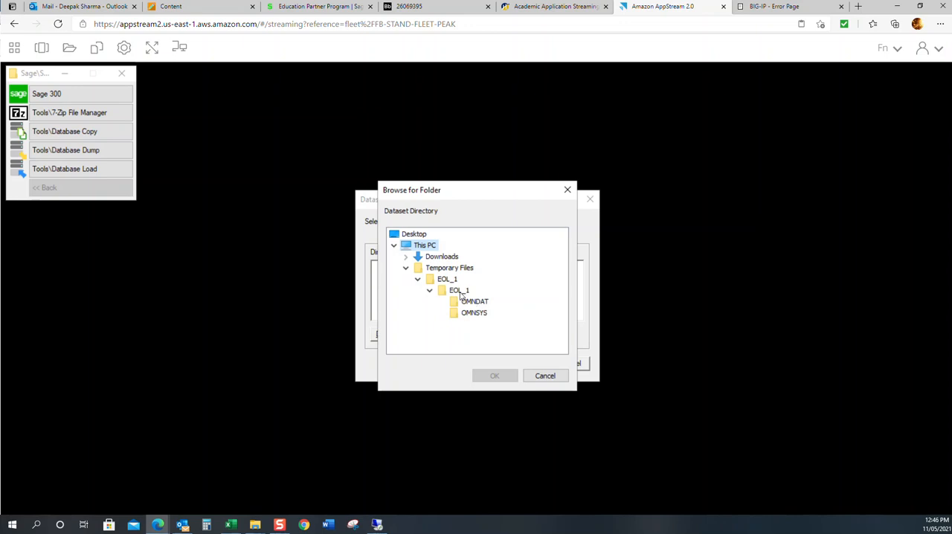
Step: Set the dataset directory to the inner EOL_1 folder under Temporary Files\EOL_1
{"action": "left_click", "coordinate": [458, 291]}
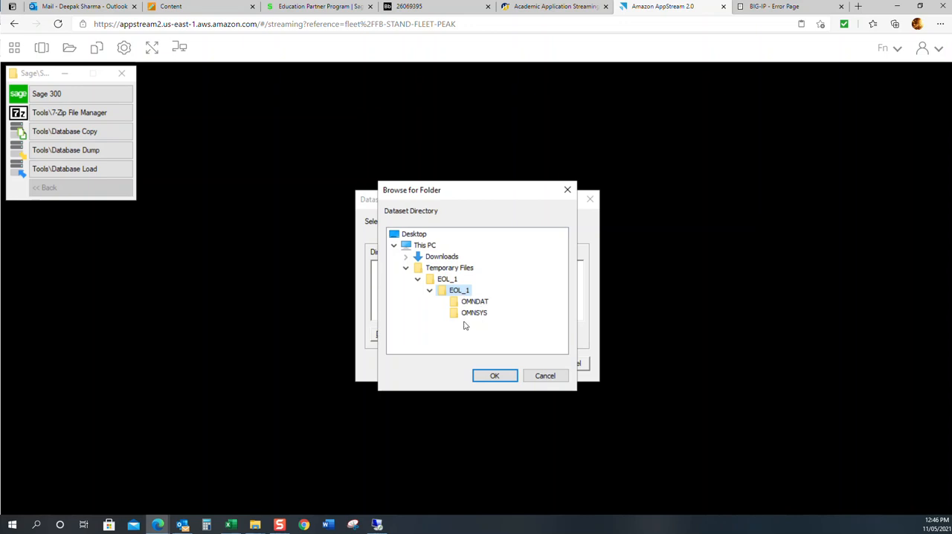
{"action": "left_click", "coordinate": [491, 376]}
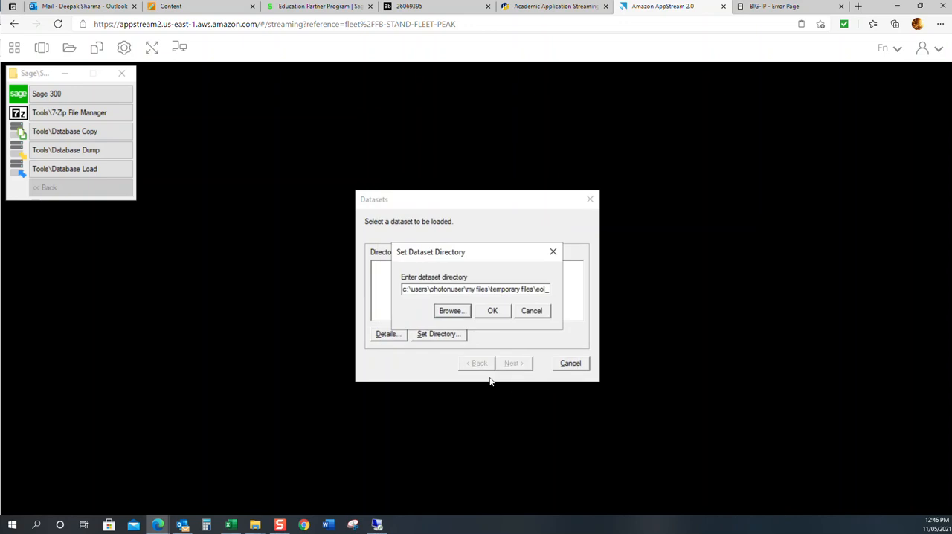
{"action": "left_click", "coordinate": [499, 313]}
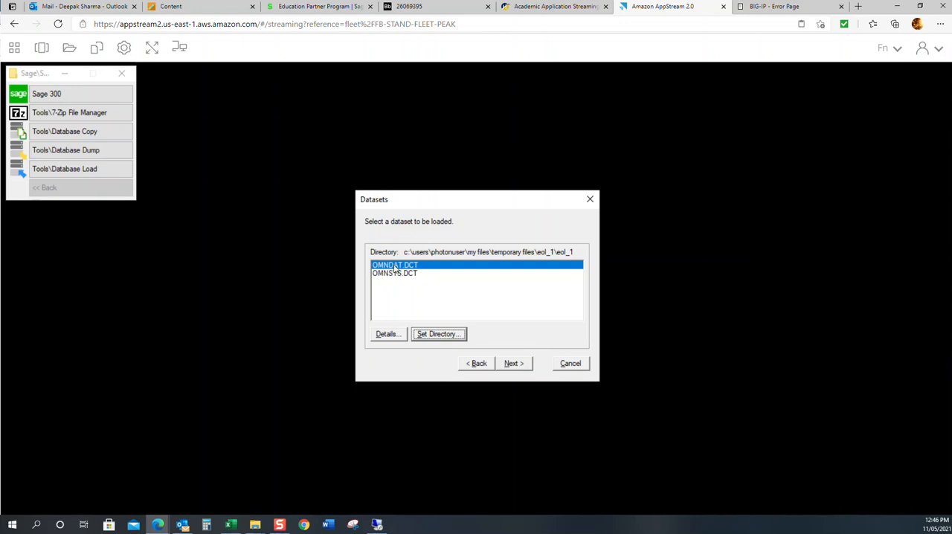
Step: Queue the OMNDAT.DCT dataset for loading into the OMNDAT database
{"action": "left_click", "coordinate": [513, 363]}
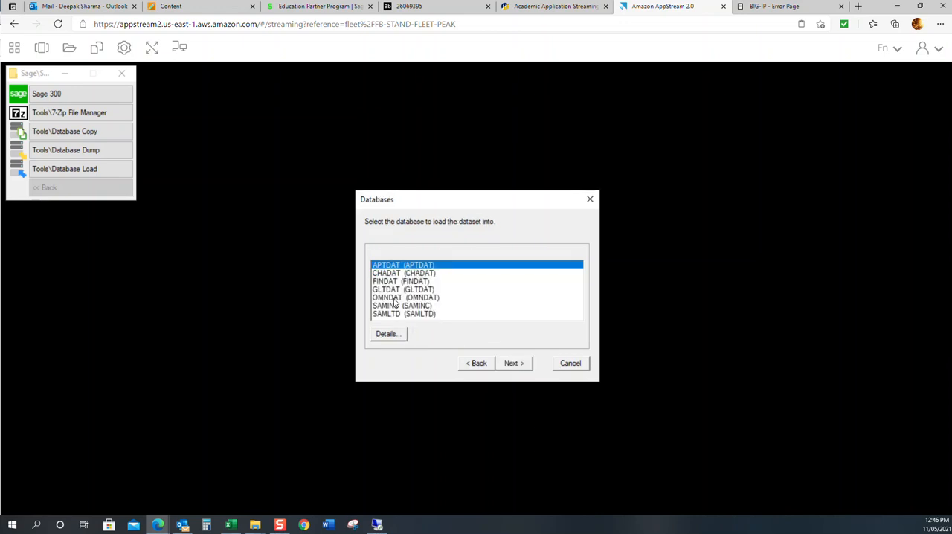
{"action": "left_click", "coordinate": [414, 298]}
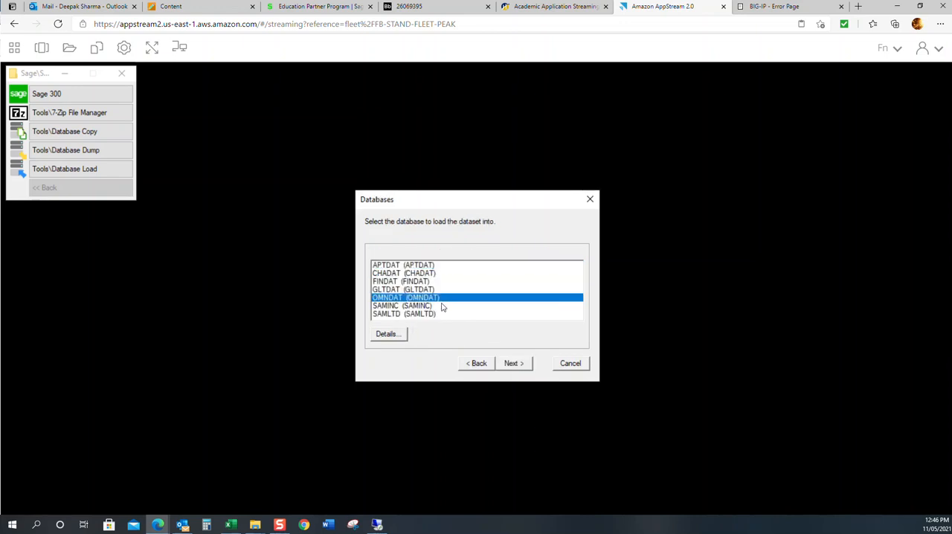
{"action": "left_click", "coordinate": [510, 364]}
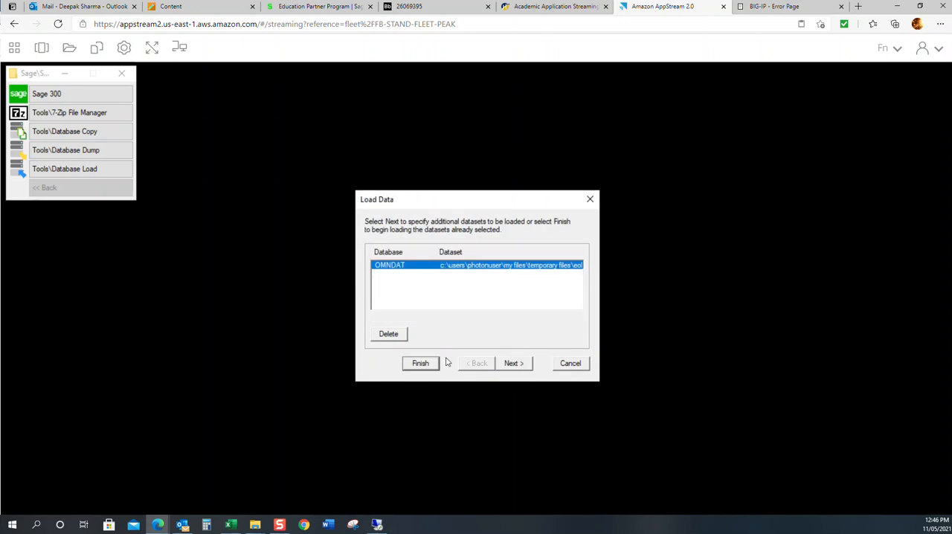
Step: Add the OMNSYS.DCT dataset for loading into the OMNSYS database, then run the load and exit the load wizard
{"action": "left_click", "coordinate": [511, 363]}
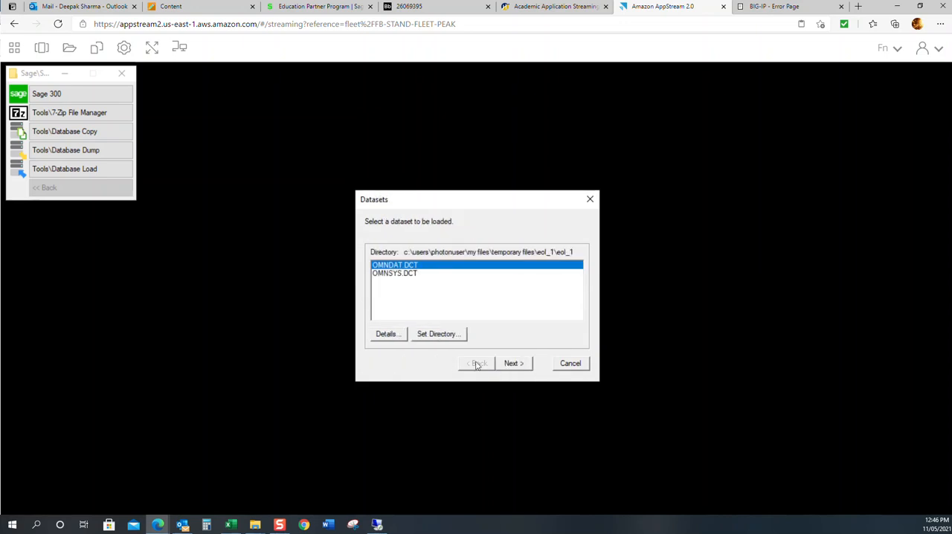
{"action": "left_click", "coordinate": [396, 273]}
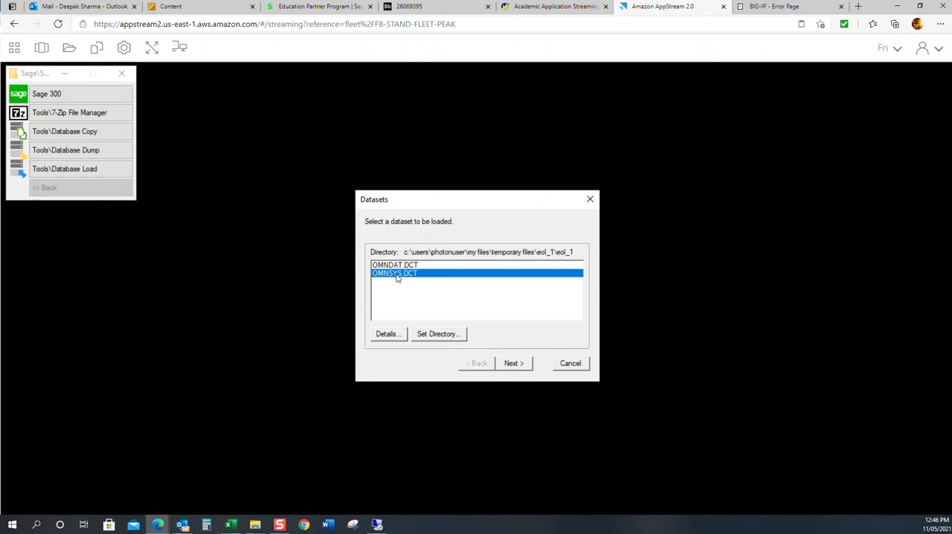
{"action": "left_click", "coordinate": [514, 363]}
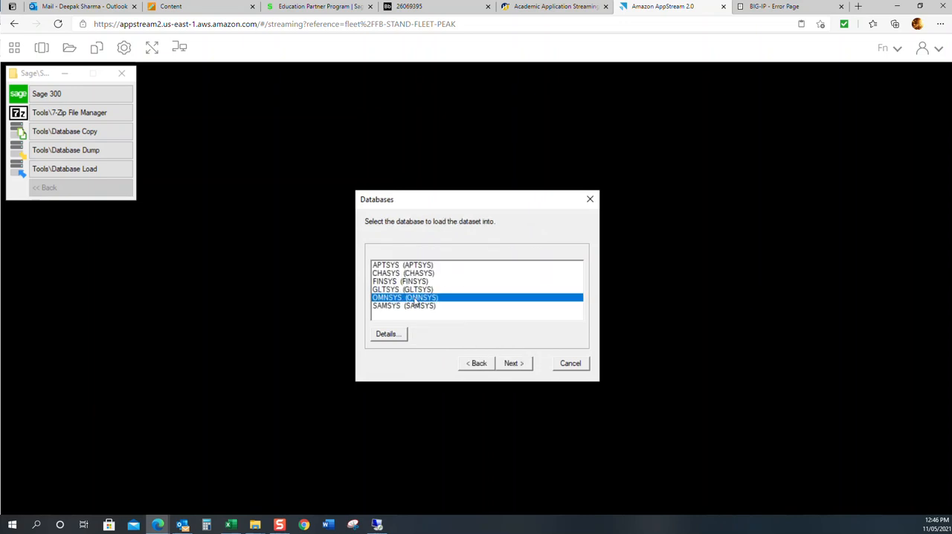
{"action": "left_click", "coordinate": [515, 363]}
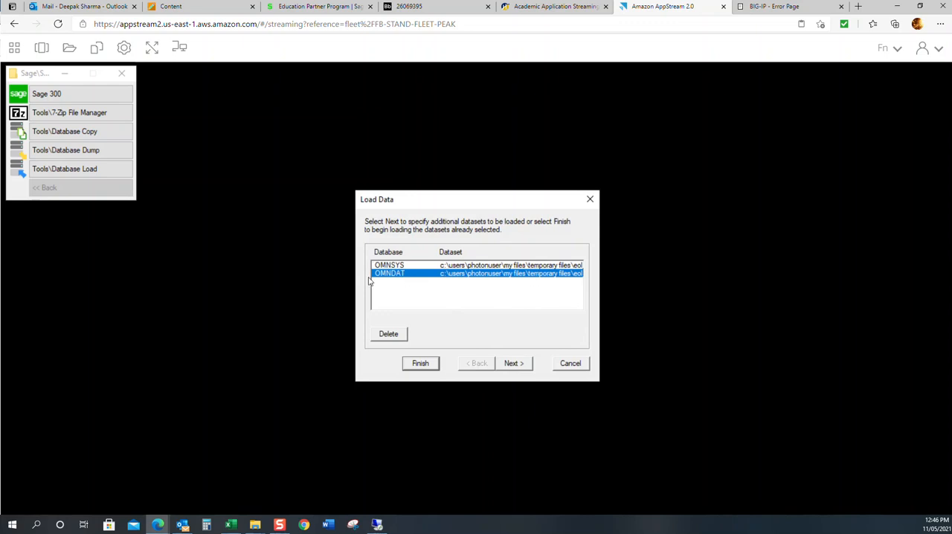
{"action": "left_click", "coordinate": [421, 365]}
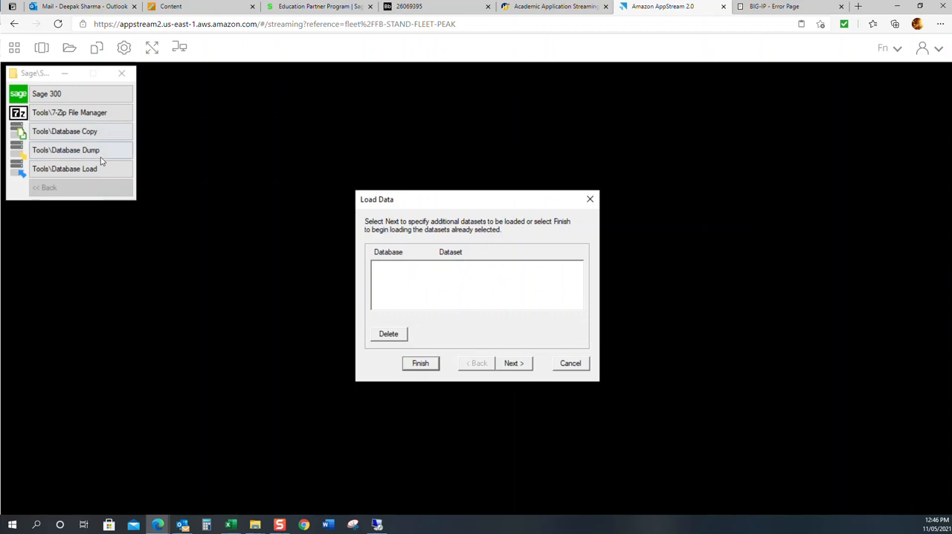
{"action": "left_click", "coordinate": [570, 364]}
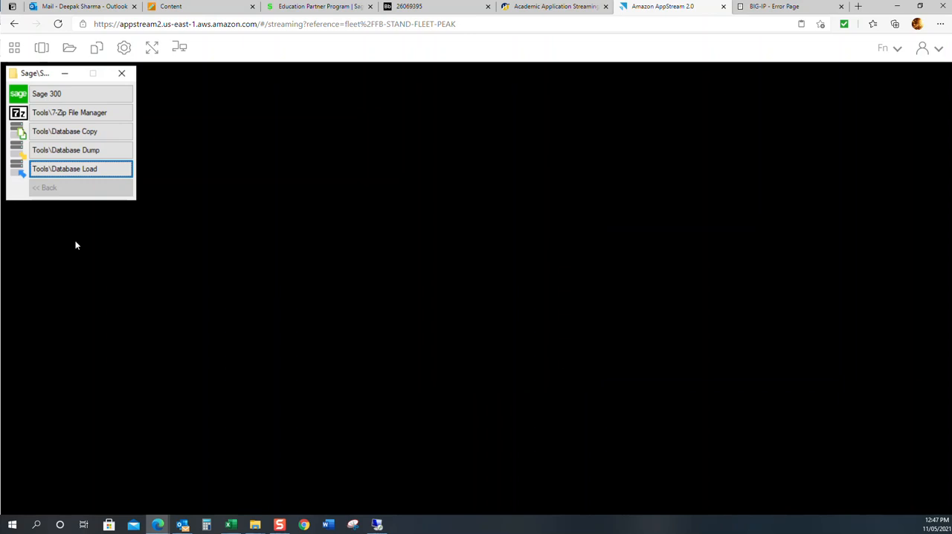
Step: Start Sage 300 and open the OMNDAT company as ADMIN with the session date 01/01/2021
{"action": "left_click", "coordinate": [58, 97]}
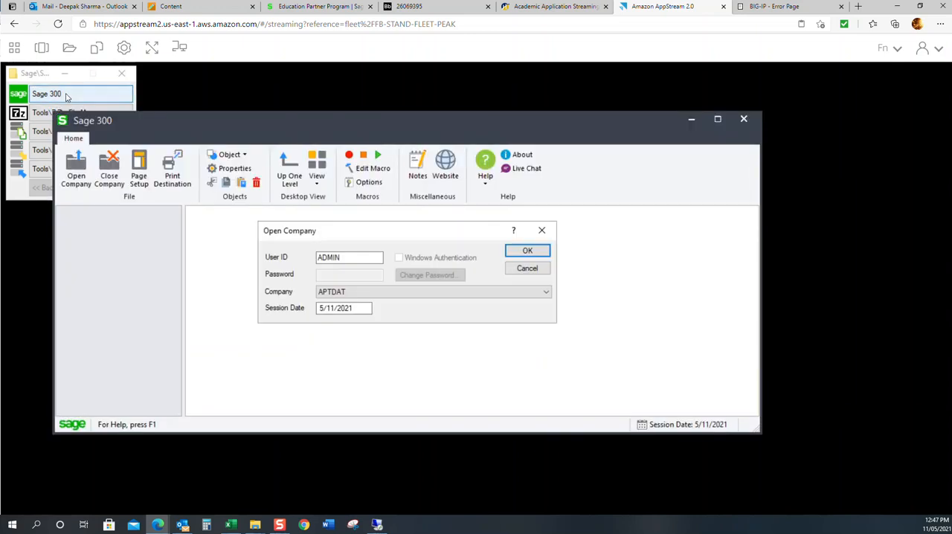
{"action": "left_click", "coordinate": [382, 293]}
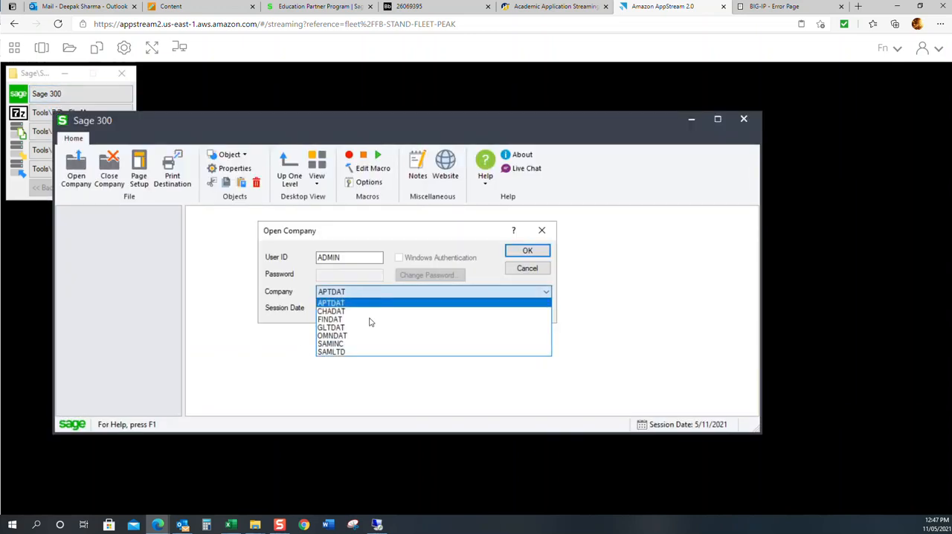
{"action": "left_click", "coordinate": [356, 336]}
{"action": "key", "text": "Tab"}
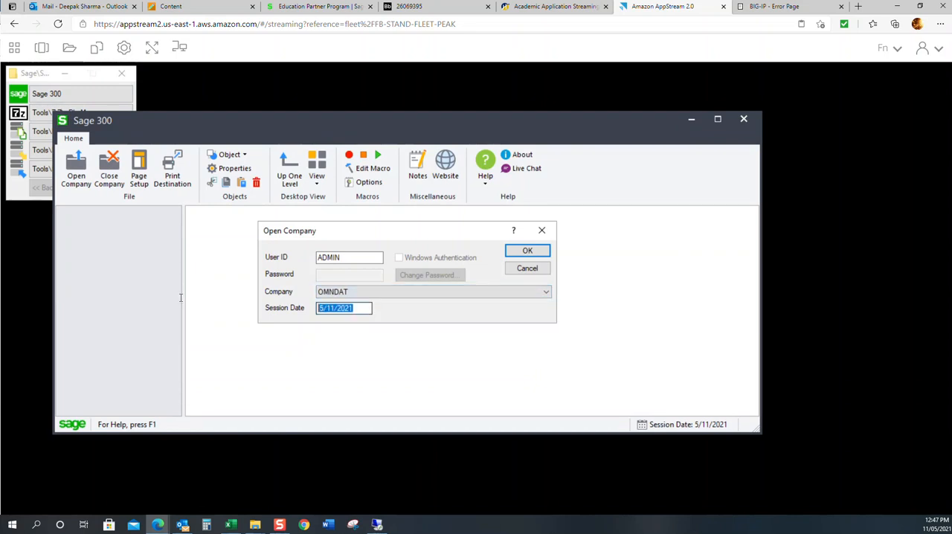
{"action": "type", "text": "01/ "}
{"action": "type", "text": "01/20"}
{"action": "type", "text": "21"}
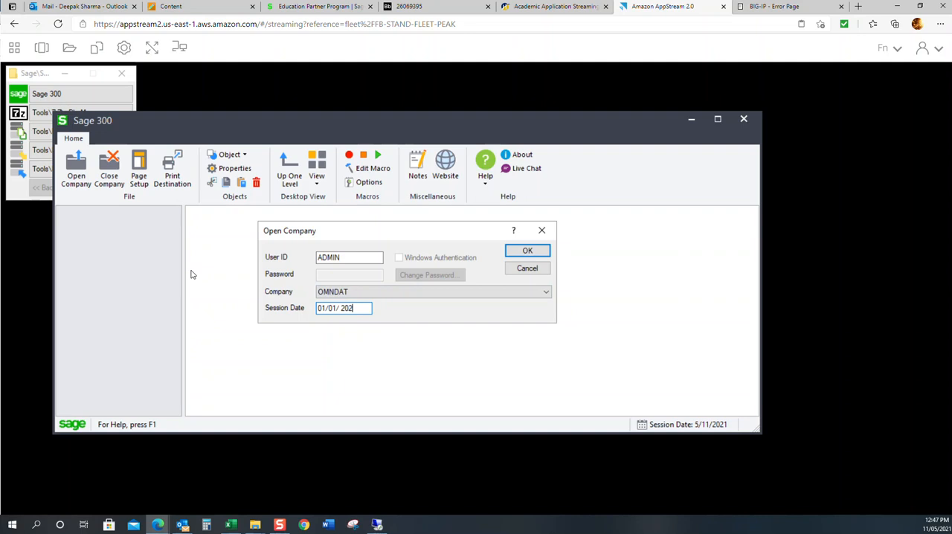
{"action": "left_click", "coordinate": [526, 252]}
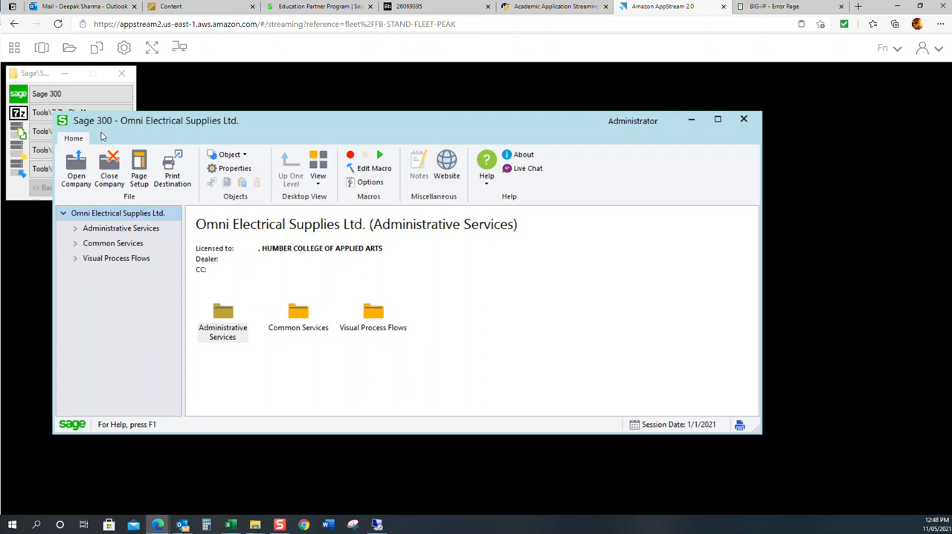
{"action": "left_click", "coordinate": [82, 165]}
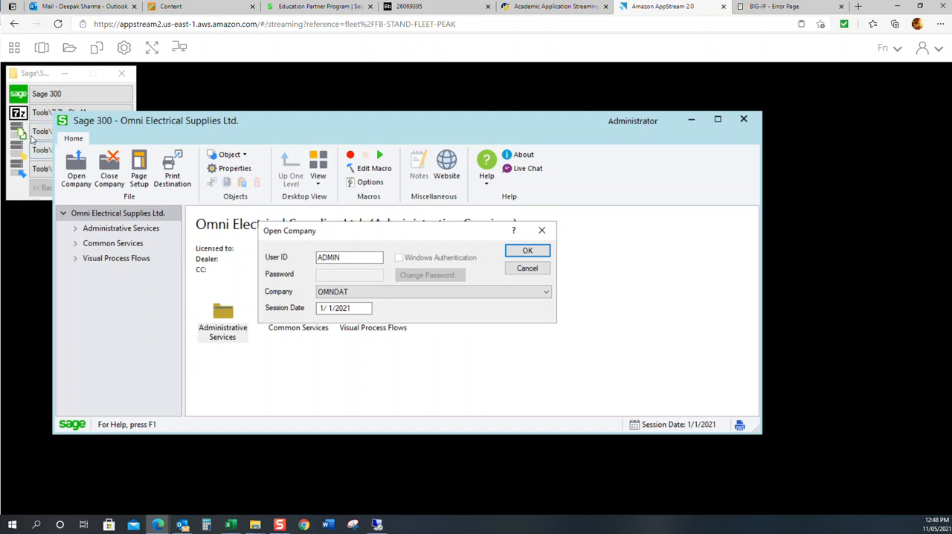
{"action": "left_click", "coordinate": [342, 291]}
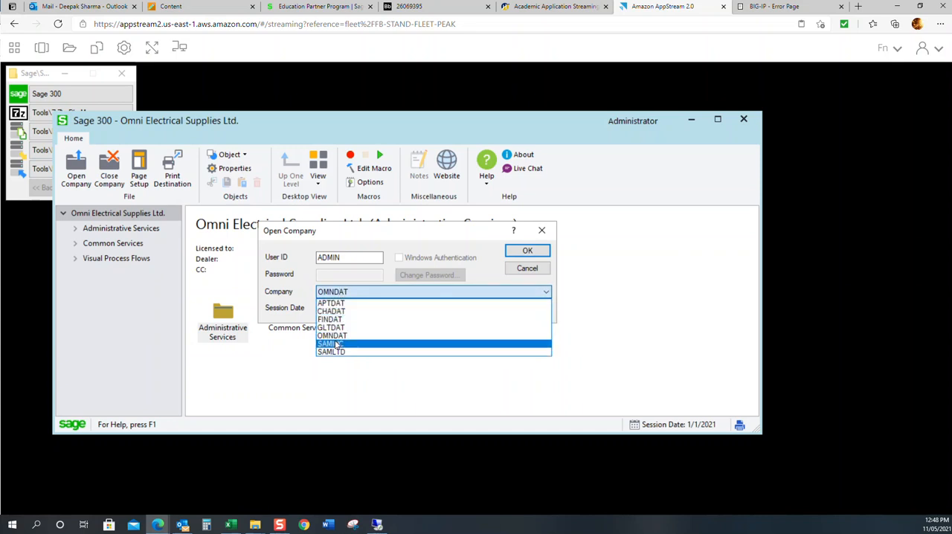
{"action": "left_click", "coordinate": [334, 335]}
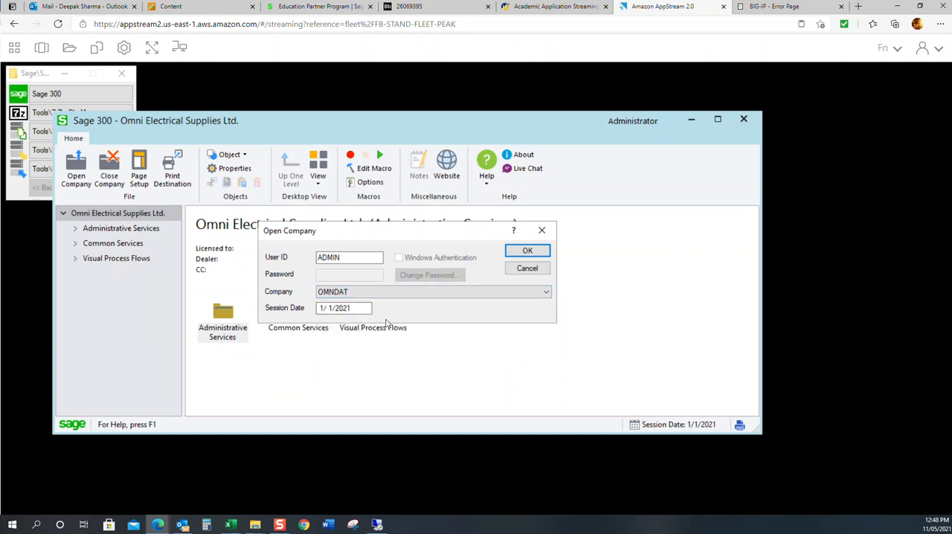
{"action": "left_click", "coordinate": [528, 268]}
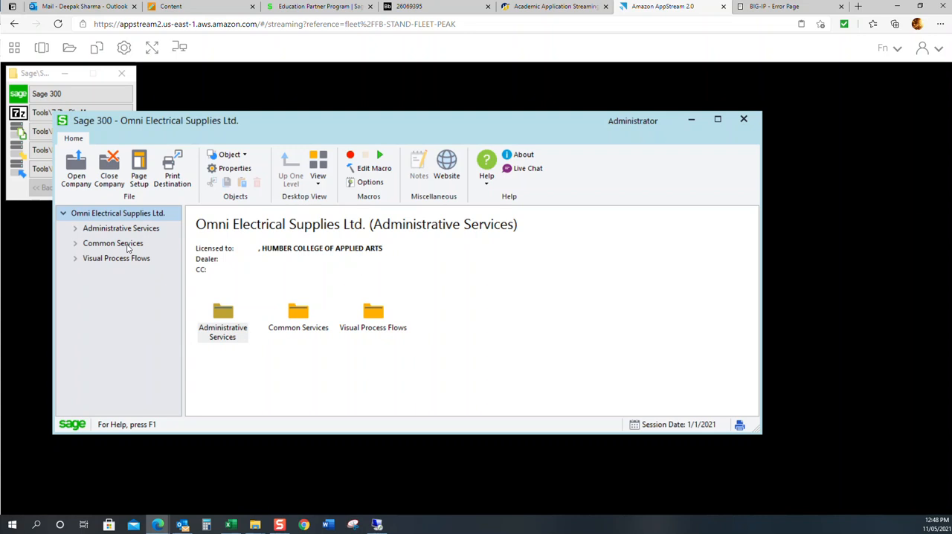
Step: In the Company Profile under Common Services, append a hyphen and your first name to the Doing Business As name
{"action": "left_click", "coordinate": [127, 248]}
{"action": "left_click", "coordinate": [220, 308]}
{"action": "double_click", "coordinate": [220, 308]}
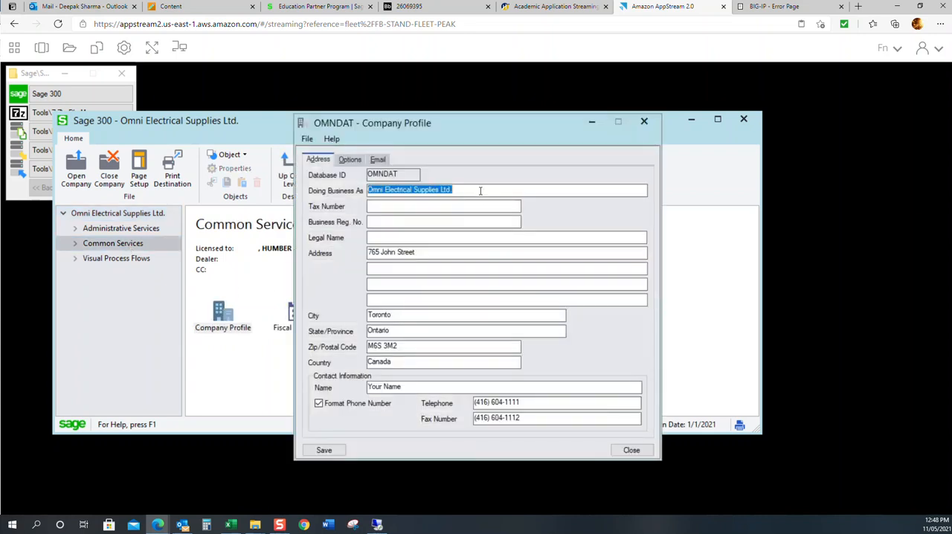
{"action": "left_click", "coordinate": [480, 191]}
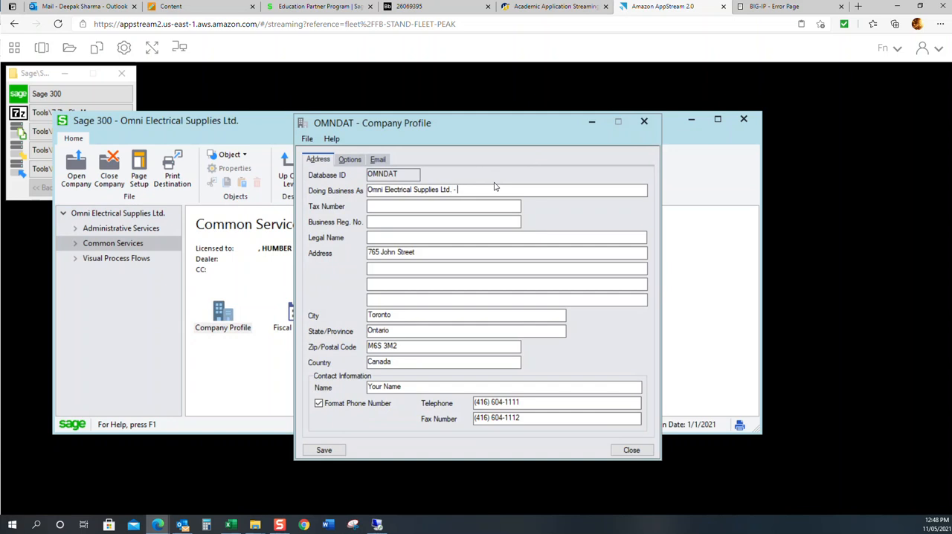
{"action": "type", "text": "- Deepak"}
Step: Replace the profile's contact name with your full name, and save and close the Company Profile
{"action": "left_click_drag", "start_coordinate": [405, 388], "coordinate": [274, 363]}
{"action": "type", "text": "Deepak Sharma"}
{"action": "left_click", "coordinate": [312, 448]}
{"action": "left_click", "coordinate": [631, 450]}
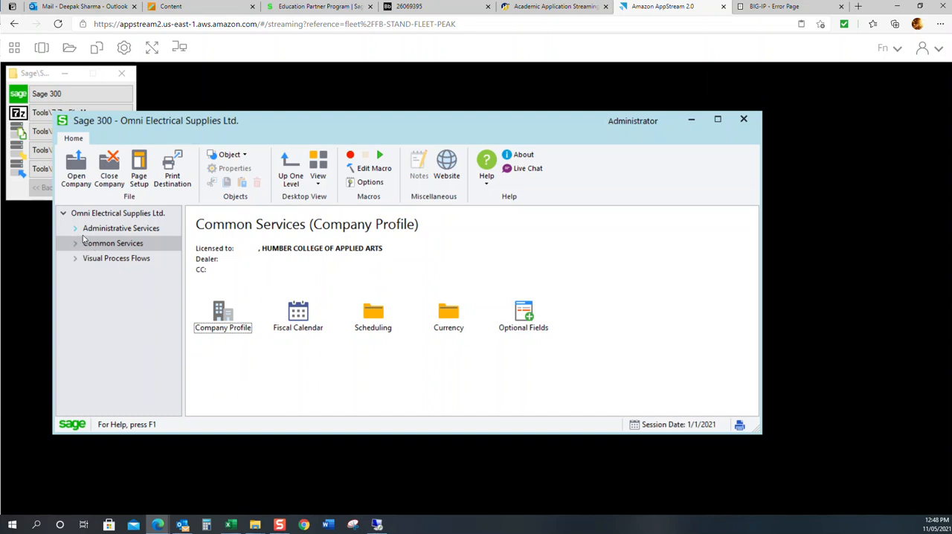
Step: Activate General Ledger 6.6A through Data Activation, with the oldest fiscal year starting 01/01/2021 and current fiscal year 2021
{"action": "left_click", "coordinate": [96, 231]}
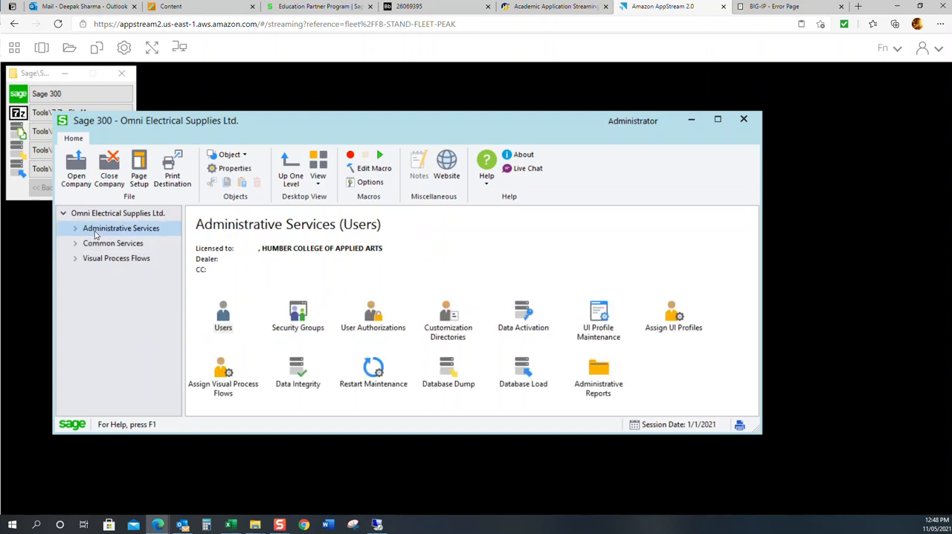
{"action": "double_click", "coordinate": [515, 311]}
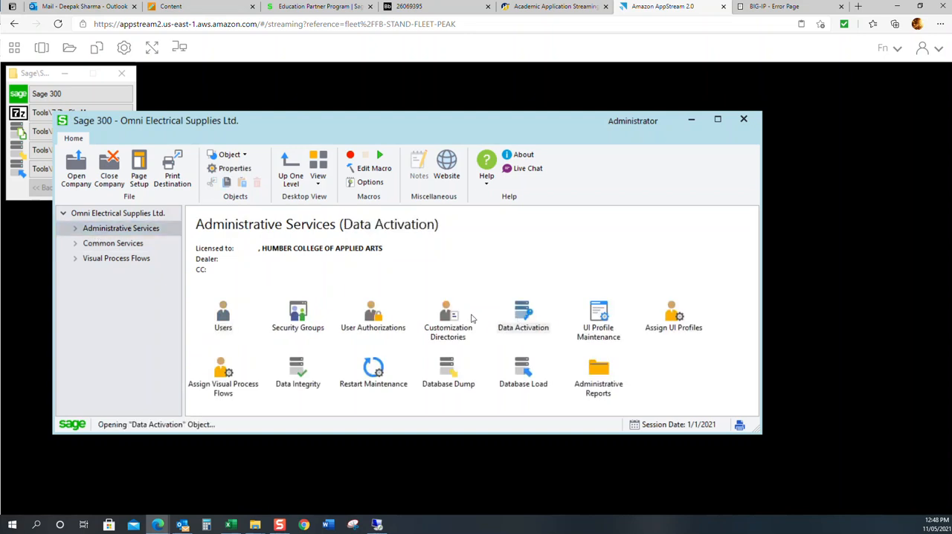
{"action": "left_click", "coordinate": [439, 305]}
{"action": "left_click", "coordinate": [503, 339]}
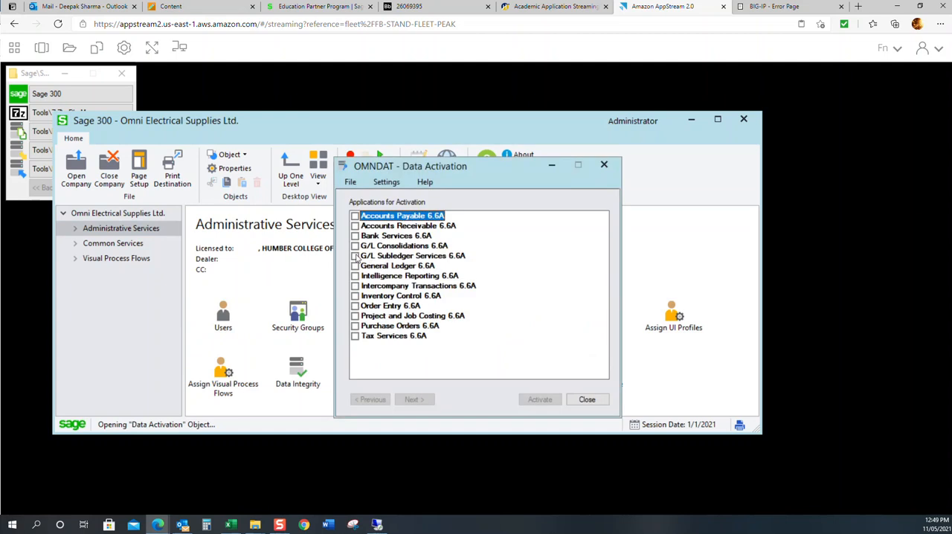
{"action": "left_click", "coordinate": [355, 267]}
{"action": "left_click", "coordinate": [415, 400]}
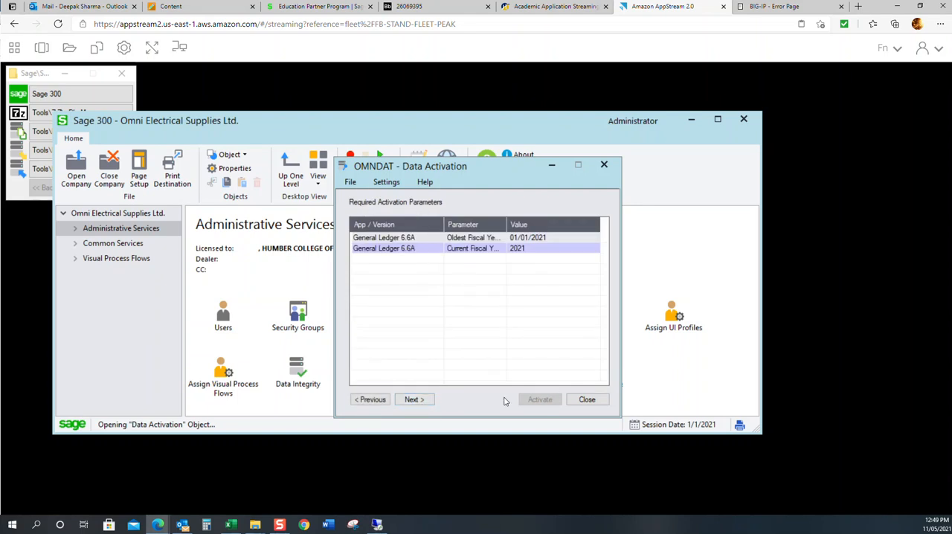
{"action": "left_click", "coordinate": [431, 402]}
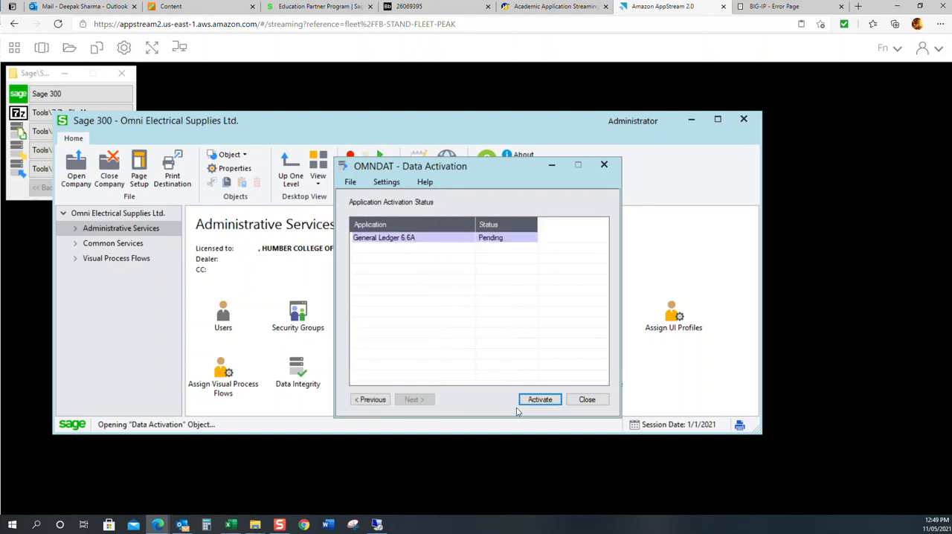
{"action": "left_click", "coordinate": [539, 402]}
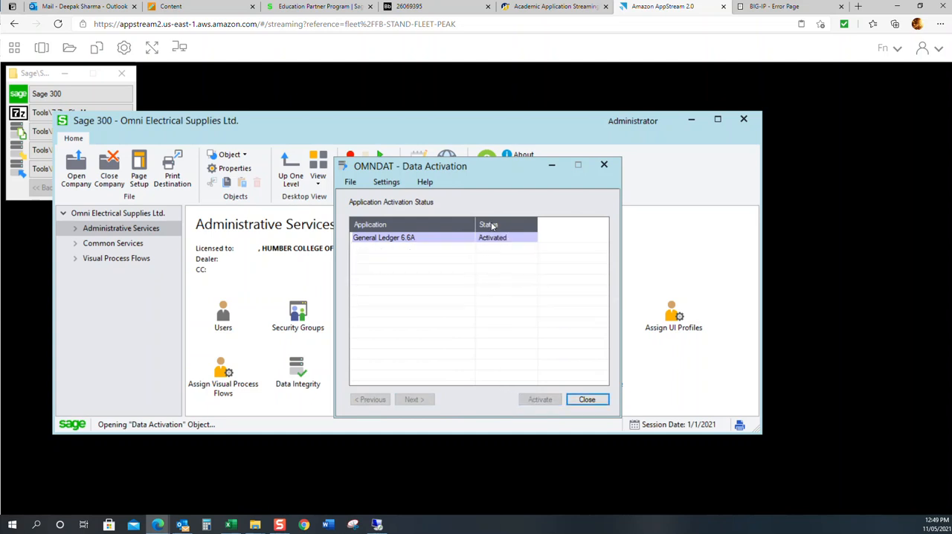
{"action": "left_click", "coordinate": [592, 400]}
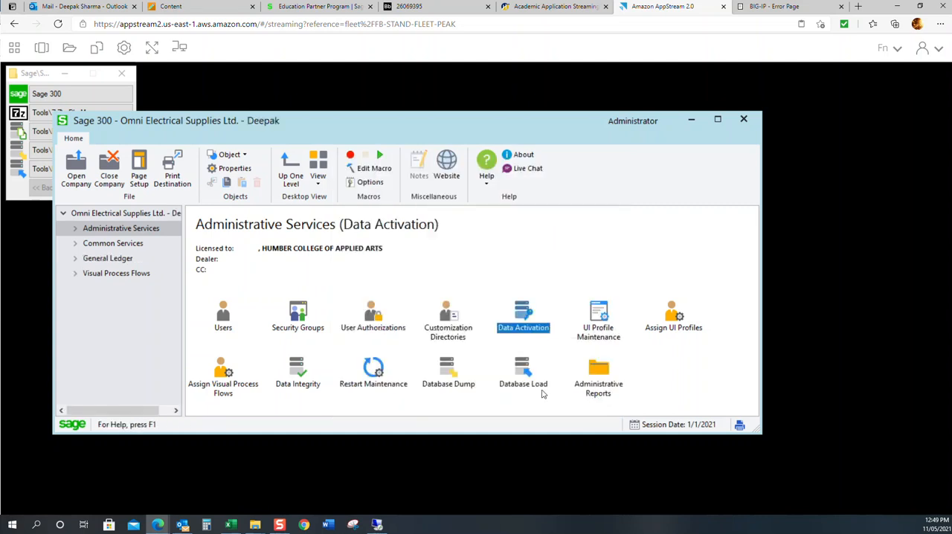
Step: Expand the General Ledger module and display the G/L Setup items
{"action": "left_click", "coordinate": [119, 260]}
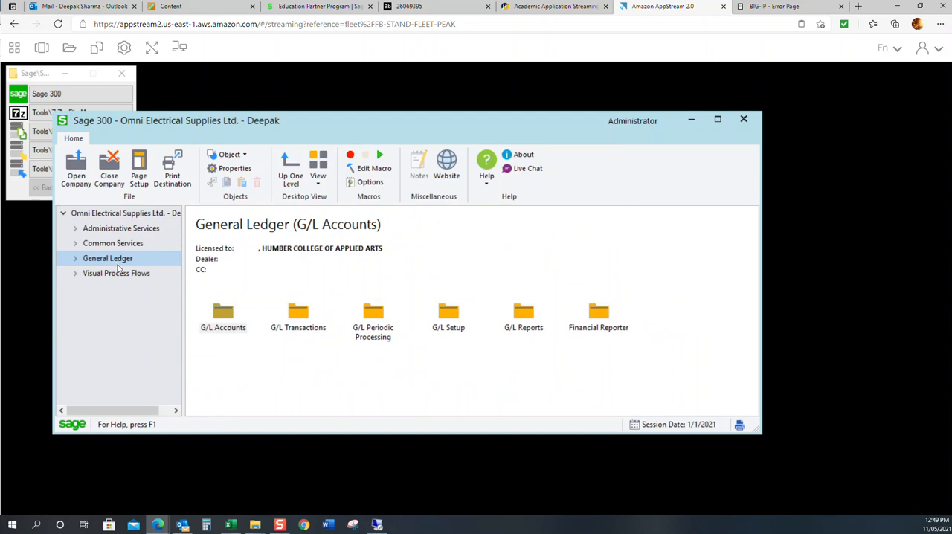
{"action": "left_click", "coordinate": [74, 259]}
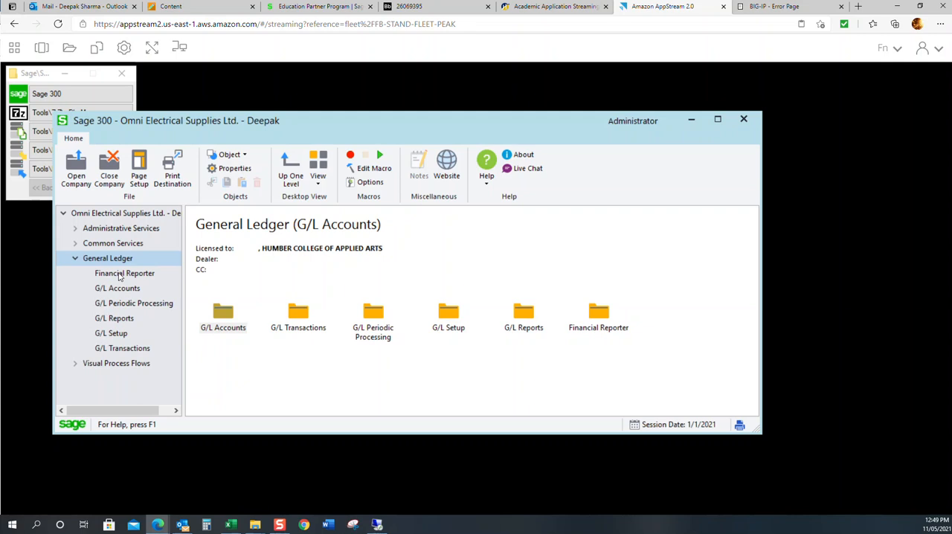
{"action": "left_click", "coordinate": [122, 336]}
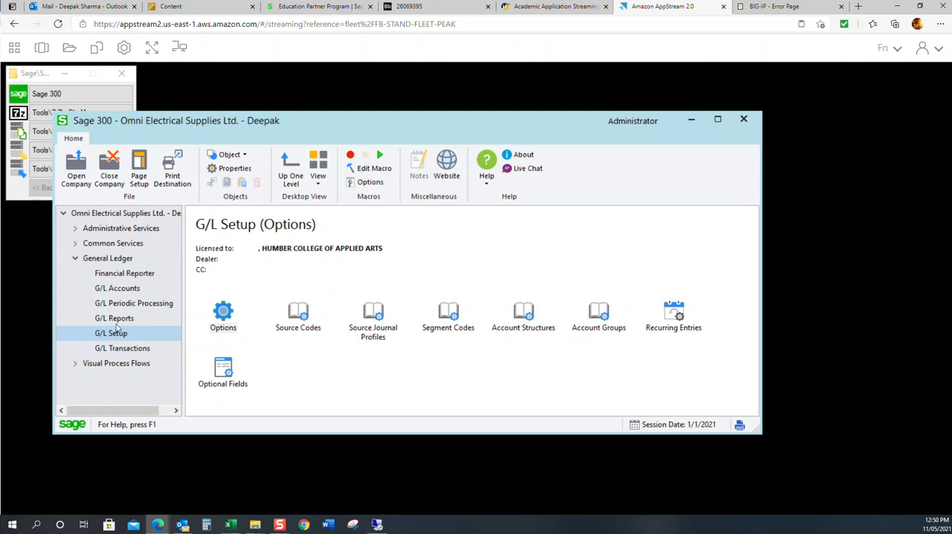
Step: Open the company's Fiscal Calendar from Common Services
{"action": "left_click", "coordinate": [113, 246]}
{"action": "double_click", "coordinate": [298, 327]}
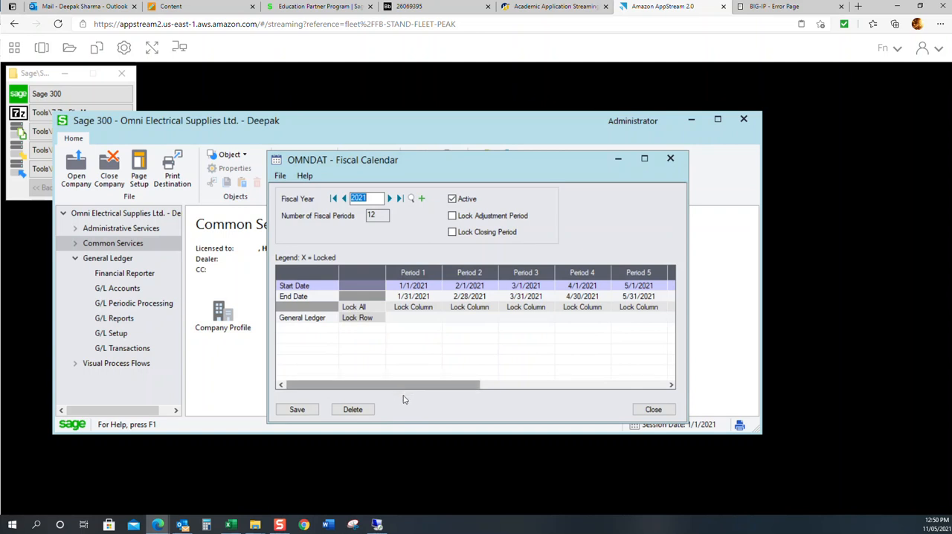
Step: Close the Fiscal Calendar and open the account settings of the G/L Options from G/L Setup
{"action": "left_click_drag", "start_coordinate": [410, 385], "coordinate": [326, 402]}
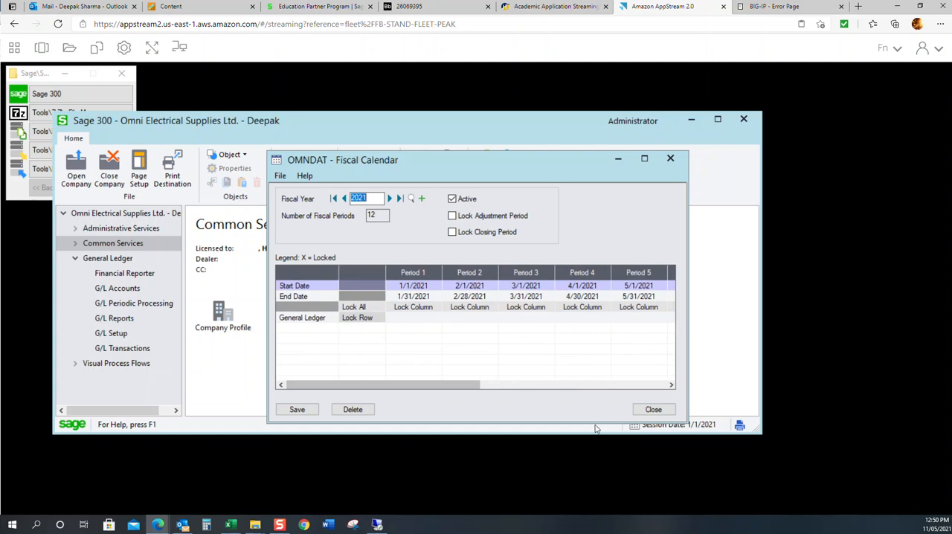
{"action": "left_click", "coordinate": [651, 410]}
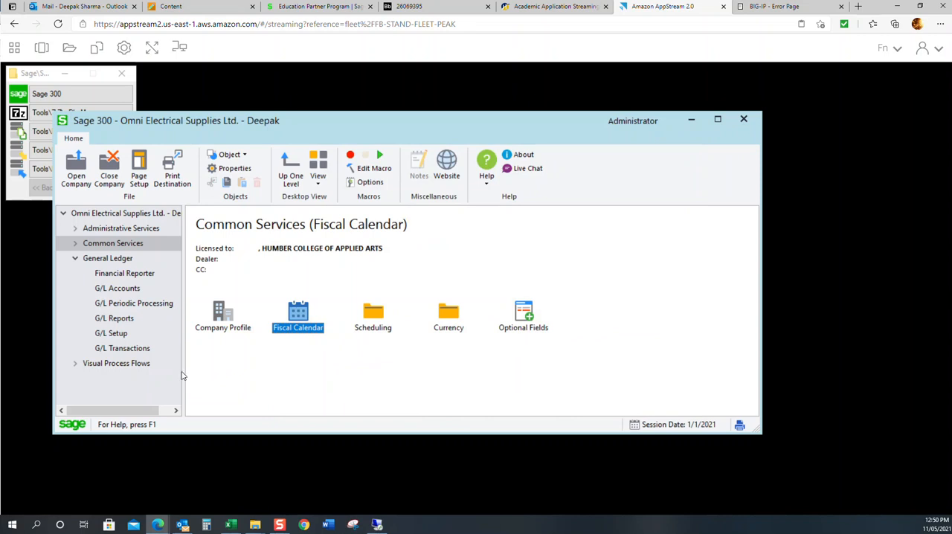
{"action": "left_click", "coordinate": [115, 334]}
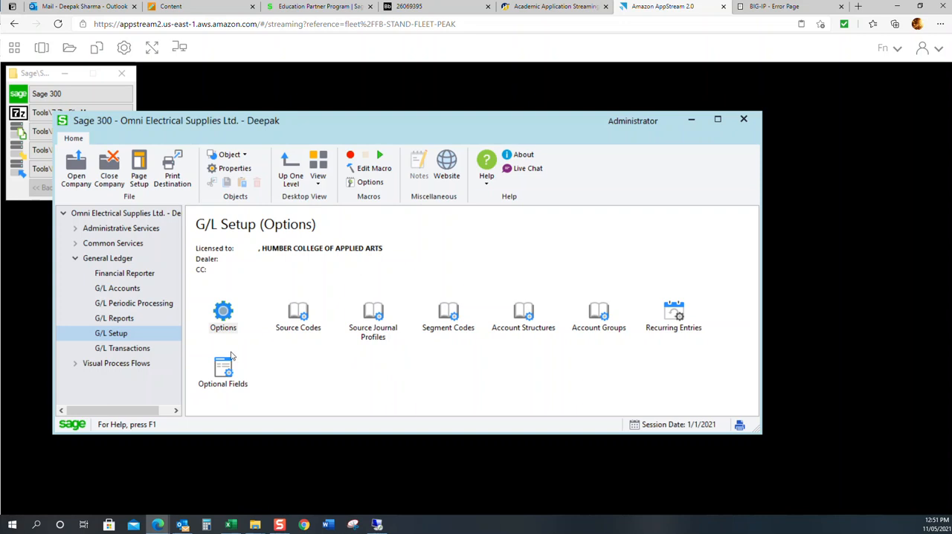
{"action": "left_click", "coordinate": [224, 314]}
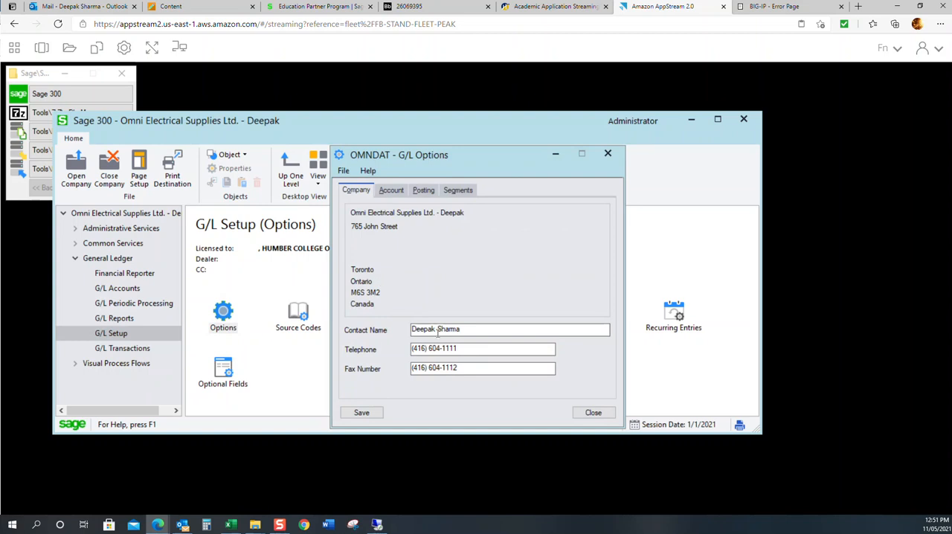
{"action": "left_click", "coordinate": [393, 191]}
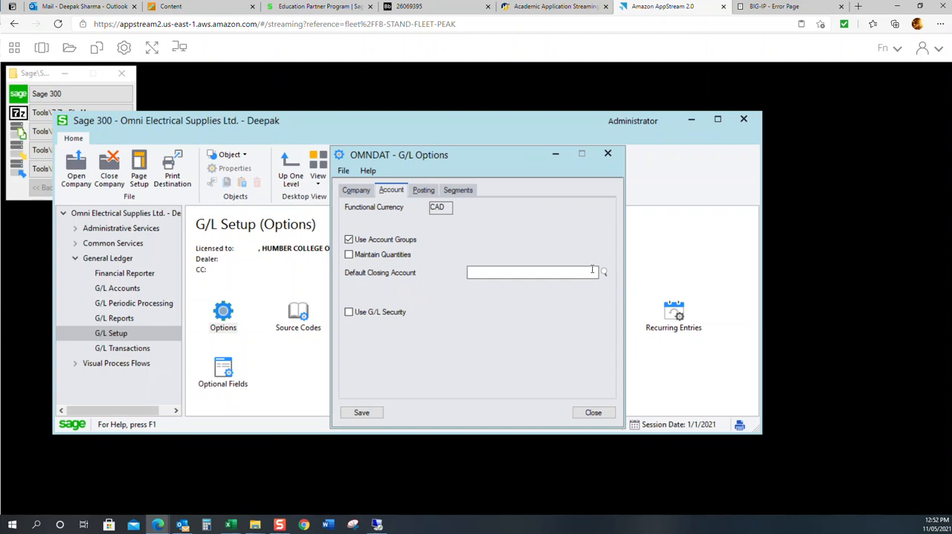
Step: Set the default source code in the G/L posting options to GL-JE, the G/L Journal Entry code
{"action": "left_click", "coordinate": [427, 192]}
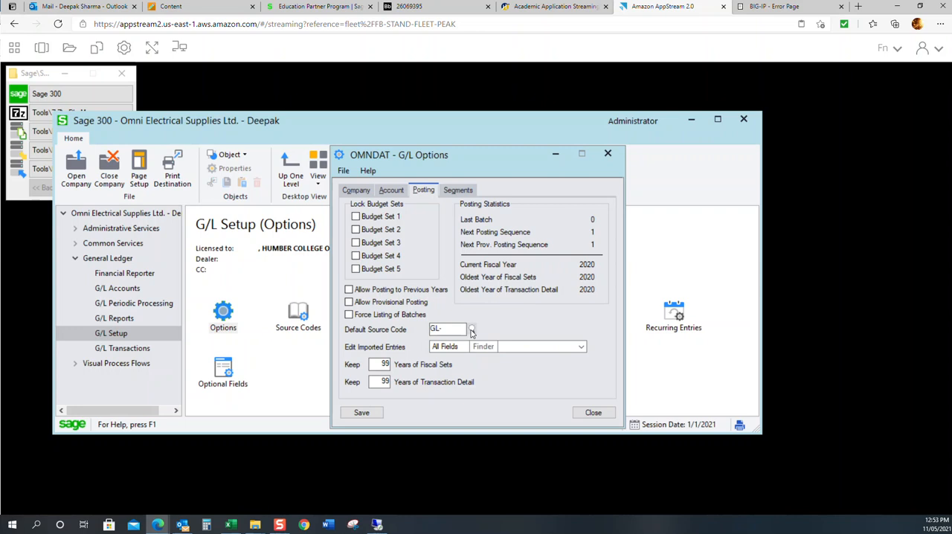
{"action": "left_click", "coordinate": [471, 329]}
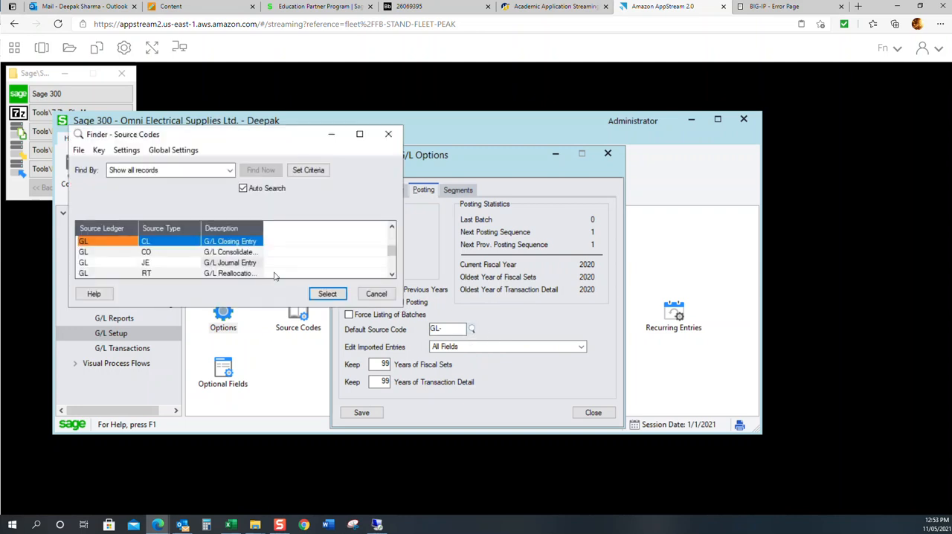
{"action": "double_click", "coordinate": [226, 262]}
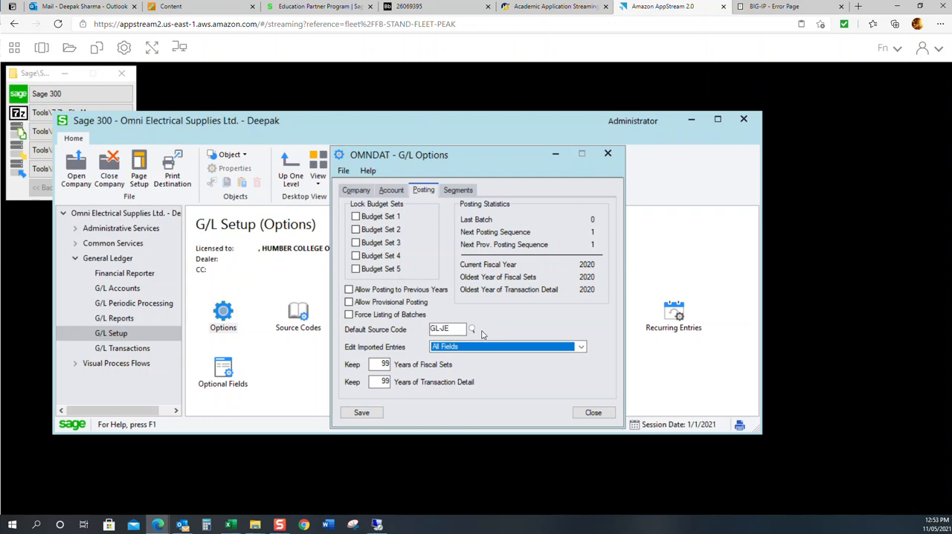
Step: Set the posting options to keep 7 years of fiscal sets and 7 years of transaction detail
{"action": "left_click", "coordinate": [380, 365]}
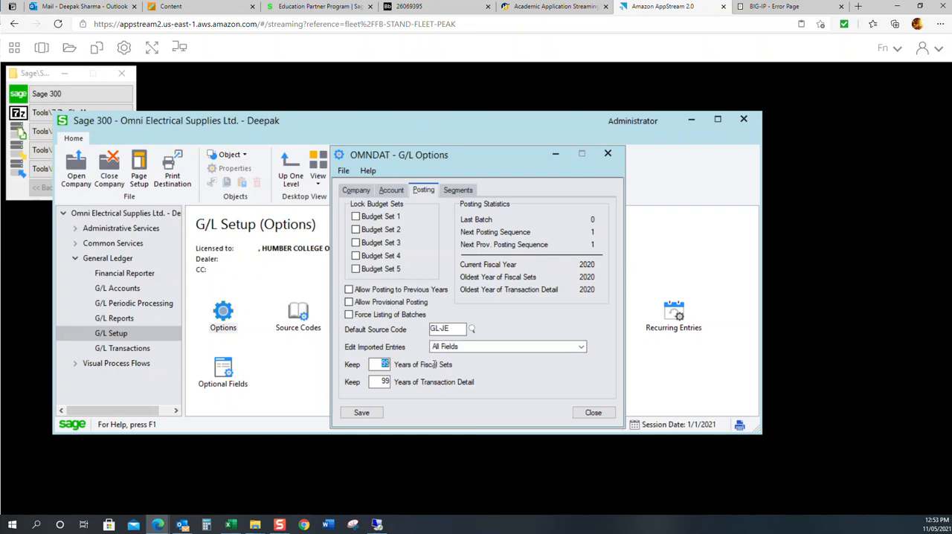
{"action": "type", "text": "1"}
{"action": "left_click", "coordinate": [387, 381]}
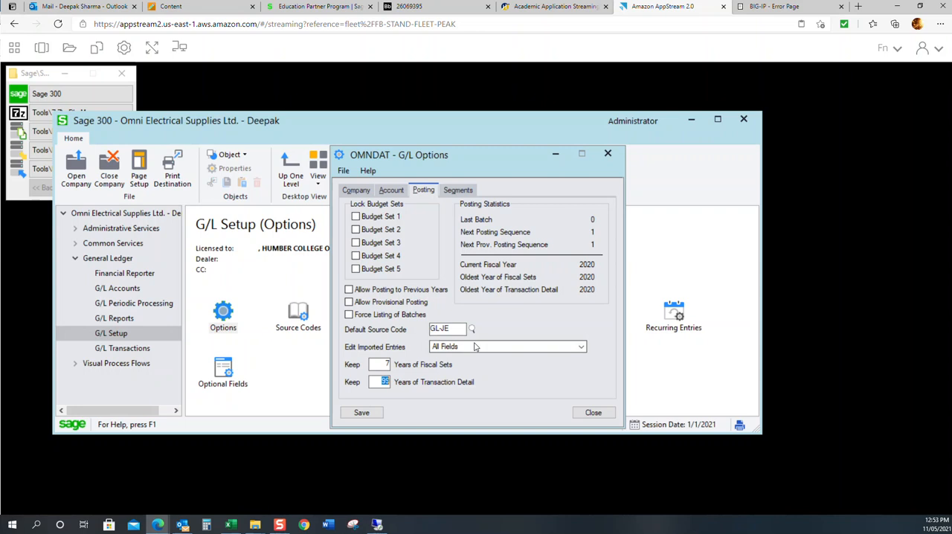
{"action": "type", "text": "7"}
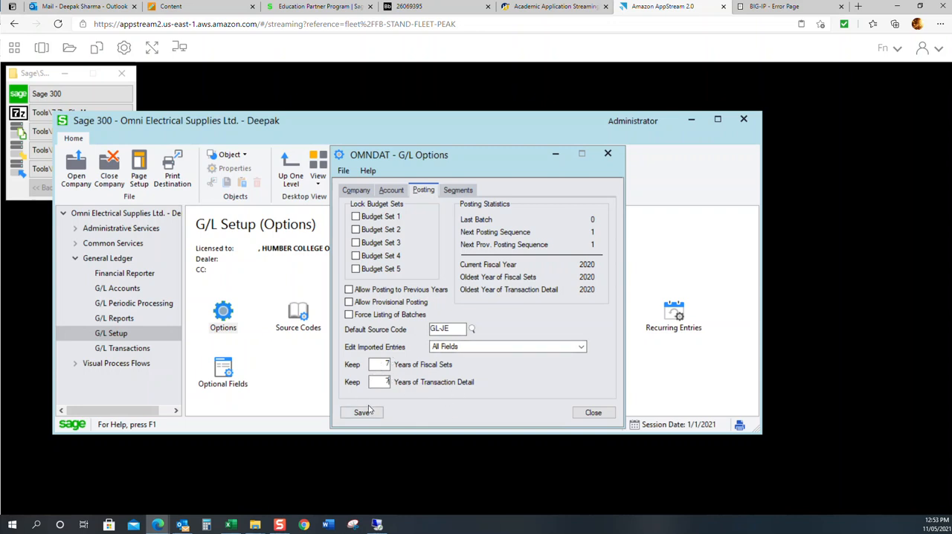
Step: Define segment 1 in the G/L Options as Accounts with a length of 4
{"action": "left_click", "coordinate": [446, 192]}
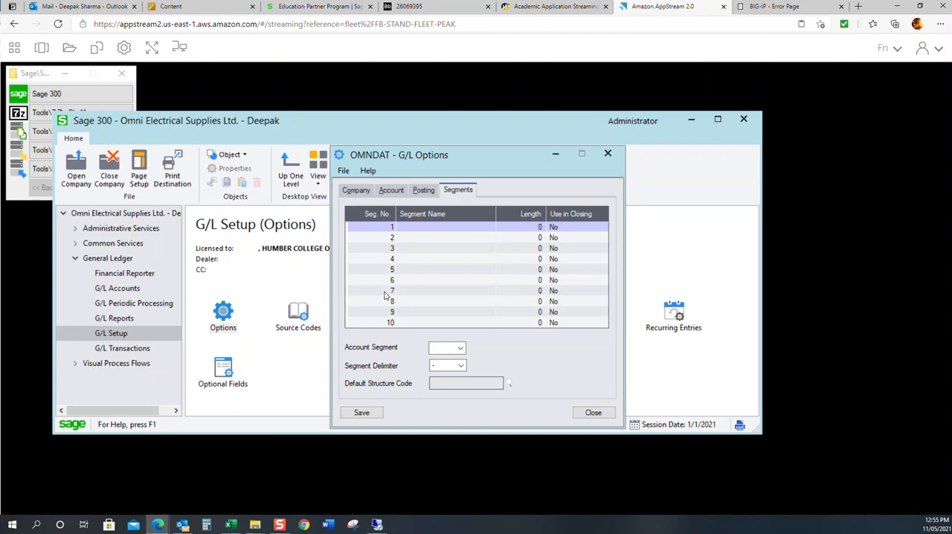
{"action": "left_click", "coordinate": [454, 226]}
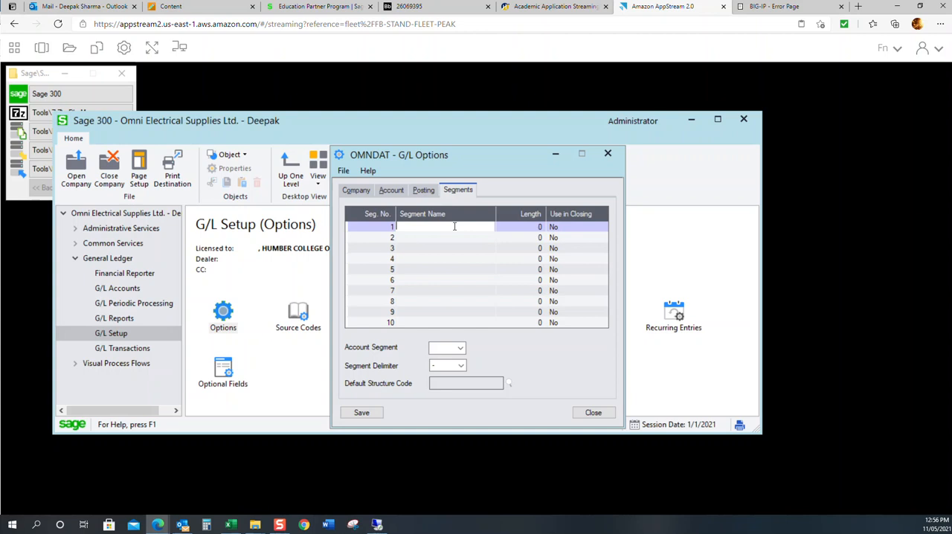
{"action": "type", "text": "ACCOUNT"}
{"action": "key", "text": "BackSpace"}
{"action": "key", "text": "BackSpace"}
{"action": "key", "text": "BackSpace"}
{"action": "key", "text": "BackSpace"}
{"action": "key", "text": "BackSpace"}
{"action": "key", "text": "BackSpace"}
{"action": "type", "text": "ccounts"}
{"action": "key", "text": "Tab"}
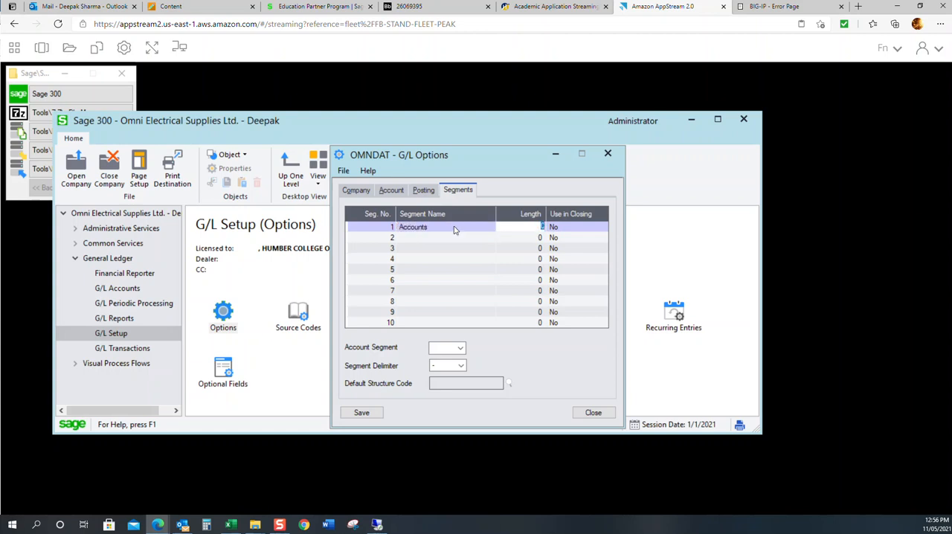
{"action": "type", "text": "4"}
Step: Define segment 2 in the G/L Options as Division with a length of 3
{"action": "left_click", "coordinate": [438, 237]}
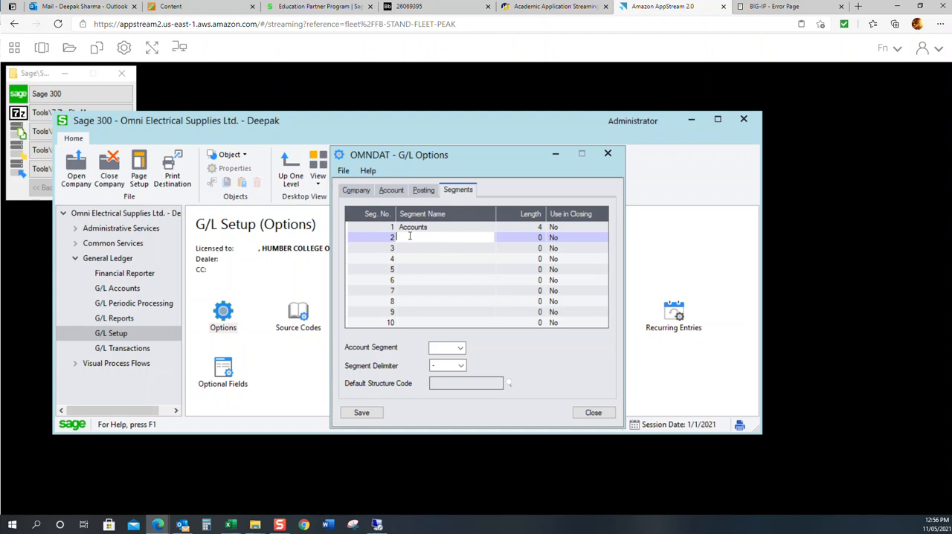
{"action": "type", "text": "Division"}
{"action": "key", "text": "Tab"}
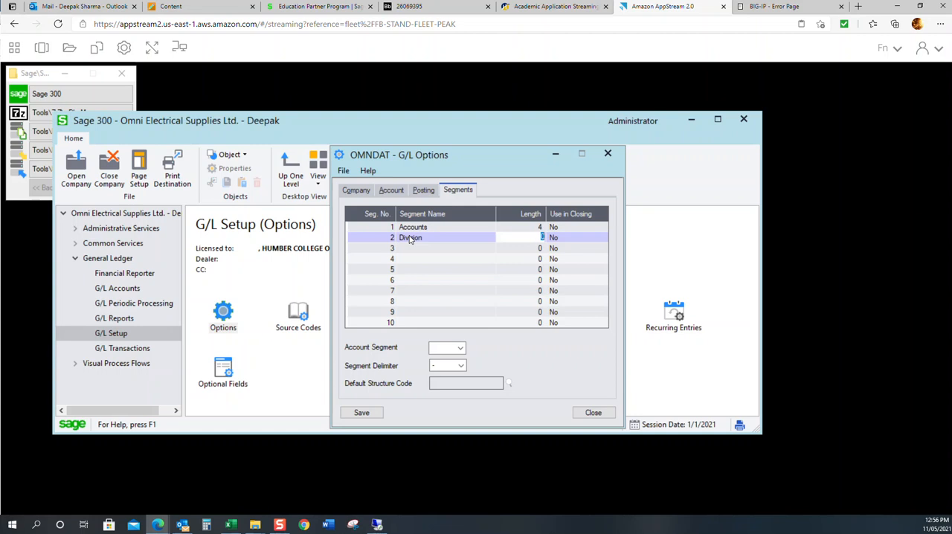
{"action": "type", "text": "3"}
{"action": "key", "text": "Return"}
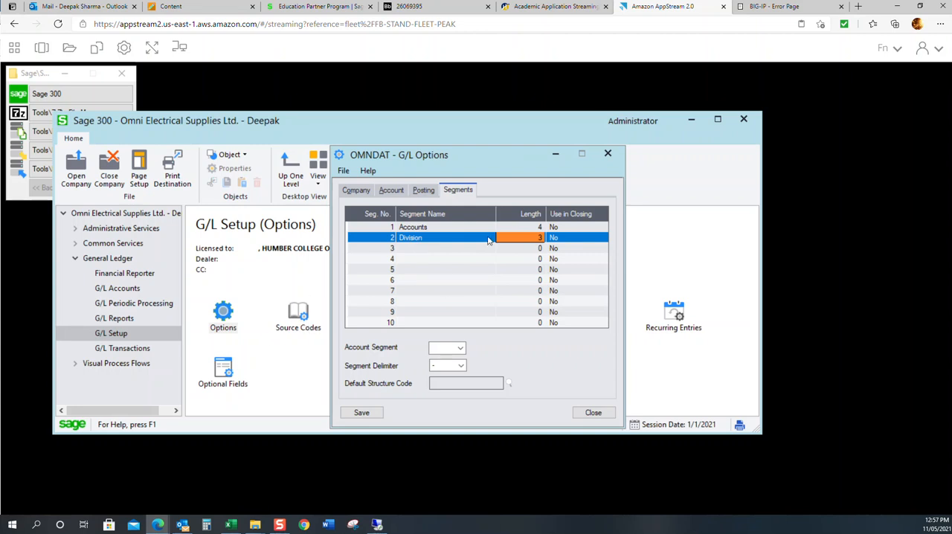
{"action": "left_click", "coordinate": [457, 250]}
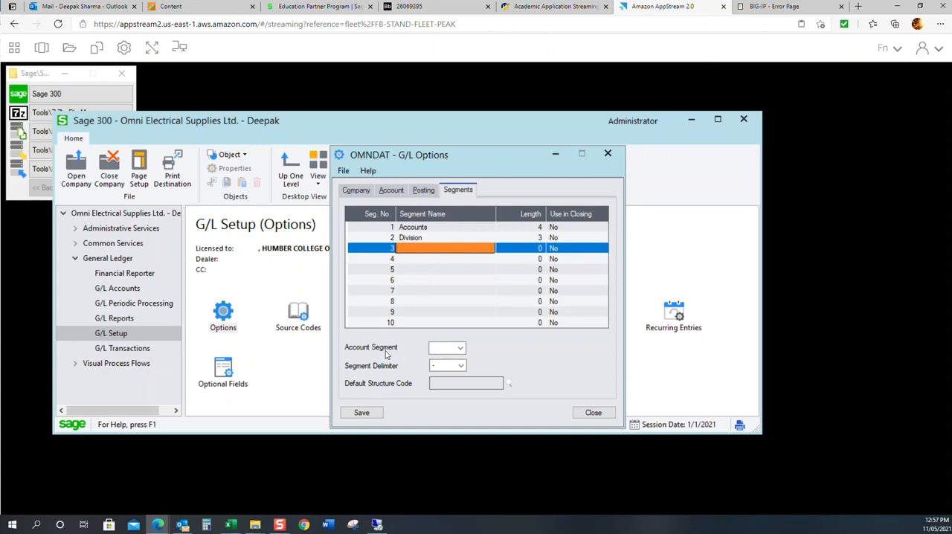
Step: Set the account segment to 1 and save the G/L Options
{"action": "left_click", "coordinate": [448, 349]}
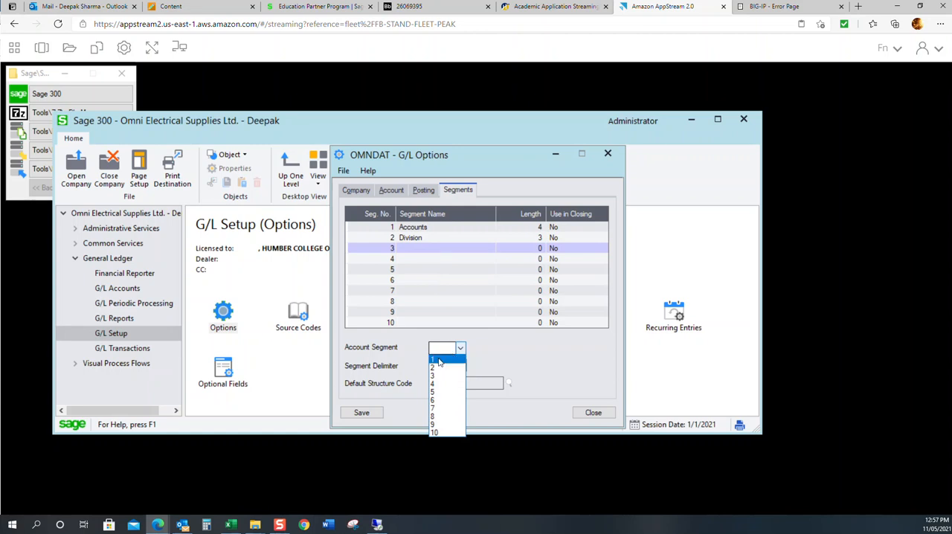
{"action": "left_click", "coordinate": [438, 361]}
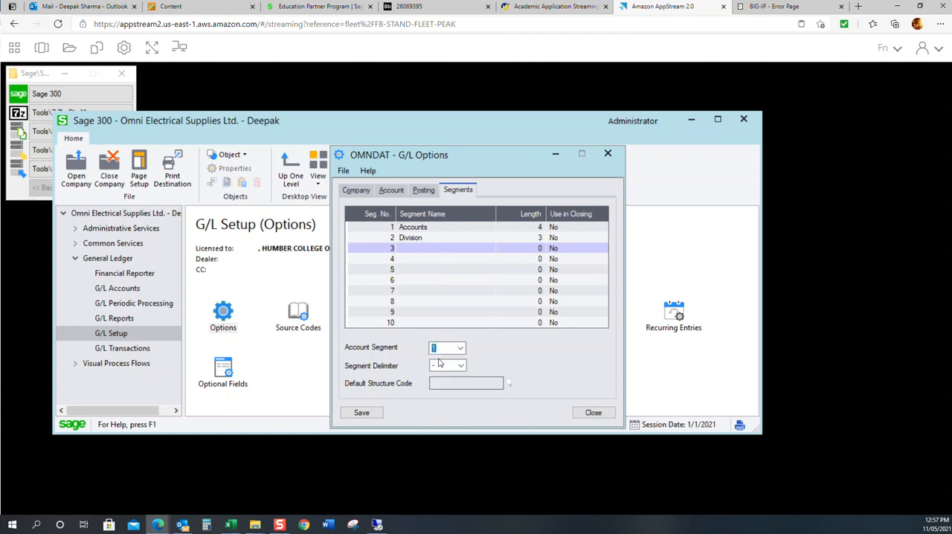
{"action": "left_click", "coordinate": [411, 228]}
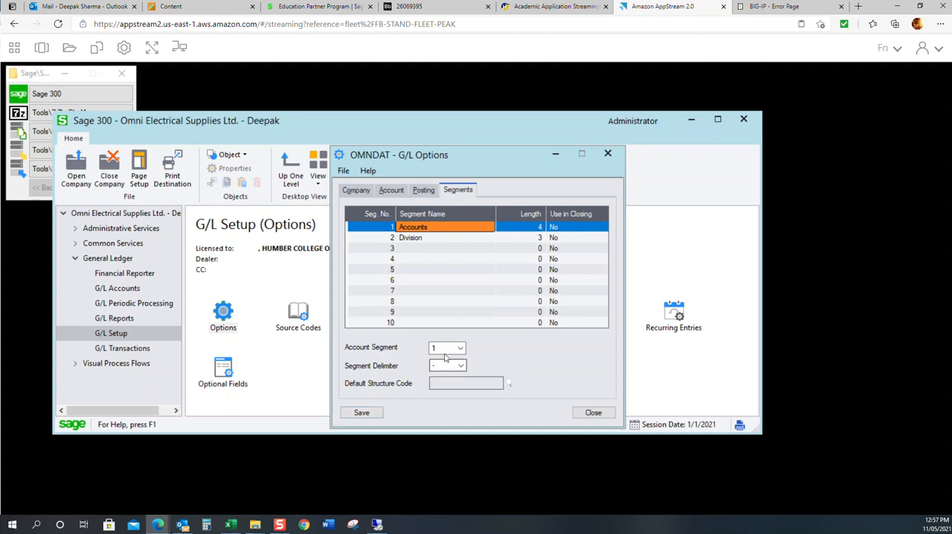
{"action": "left_click", "coordinate": [362, 413]}
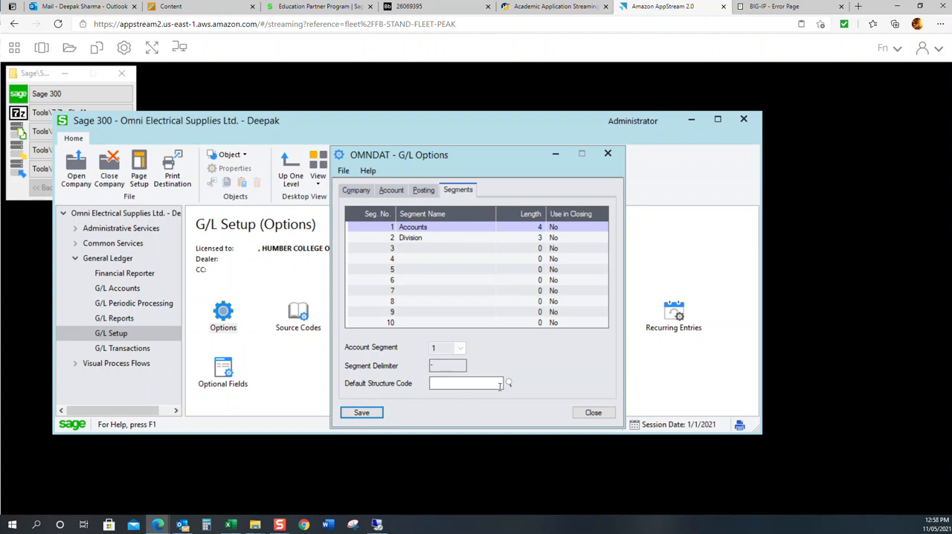
Step: Look up the available default structure codes without choosing one, and close the G/L Options
{"action": "left_click", "coordinate": [509, 383]}
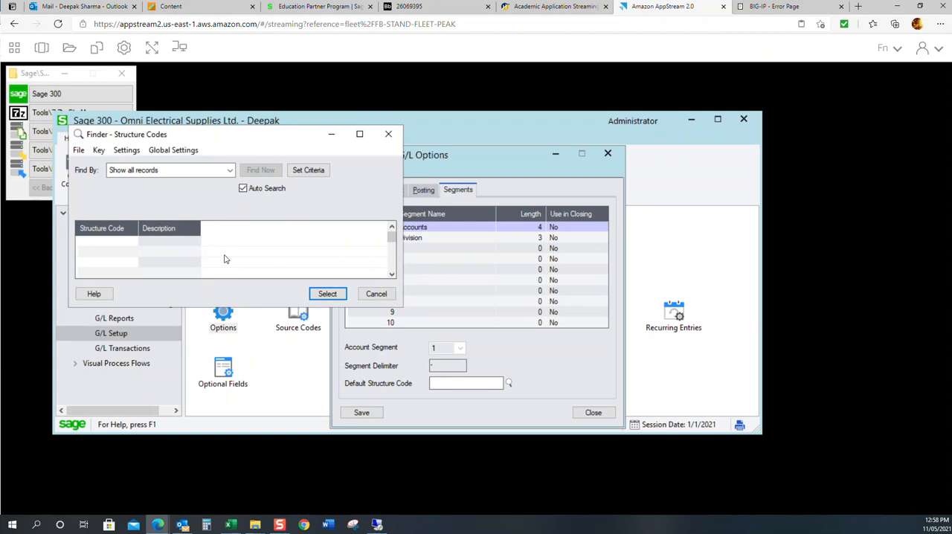
{"action": "left_click", "coordinate": [376, 294]}
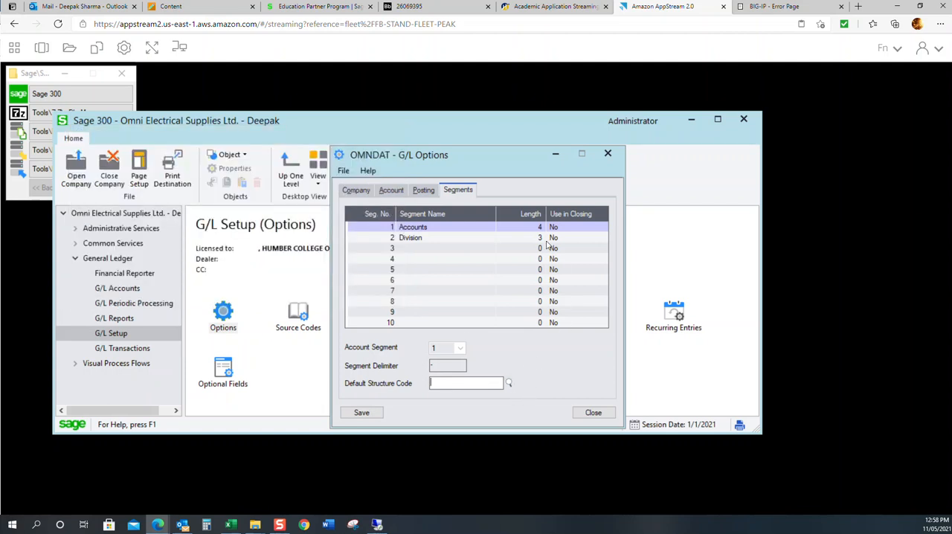
{"action": "left_click", "coordinate": [594, 413]}
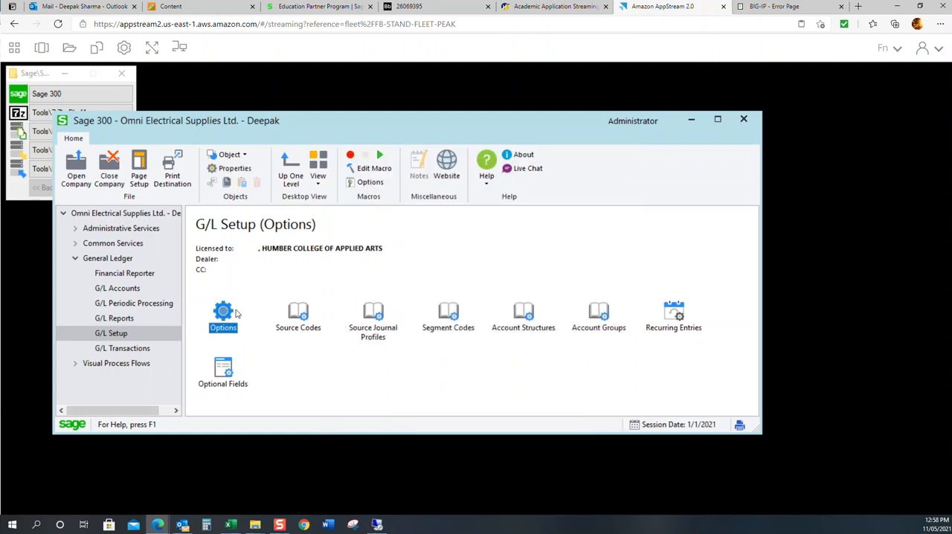
Step: Open G/L Segment Codes and add code 100, Electrical Division, to the Division segment
{"action": "left_click", "coordinate": [449, 323]}
{"action": "double_click", "coordinate": [449, 323]}
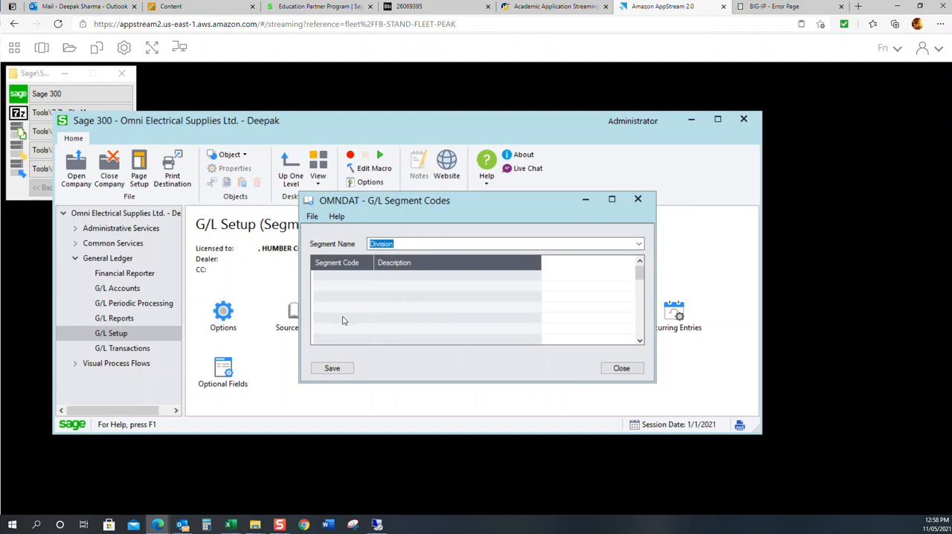
{"action": "left_click", "coordinate": [357, 283]}
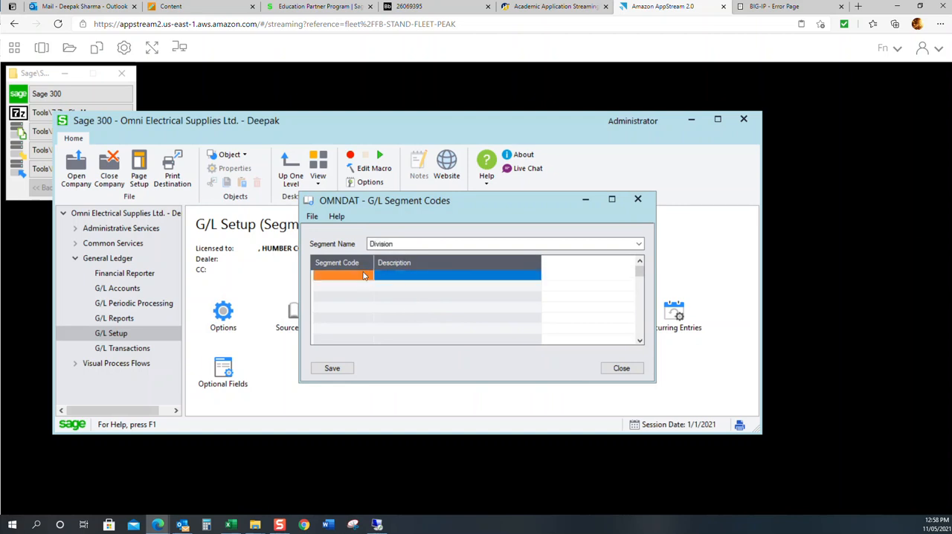
{"action": "left_click", "coordinate": [357, 276]}
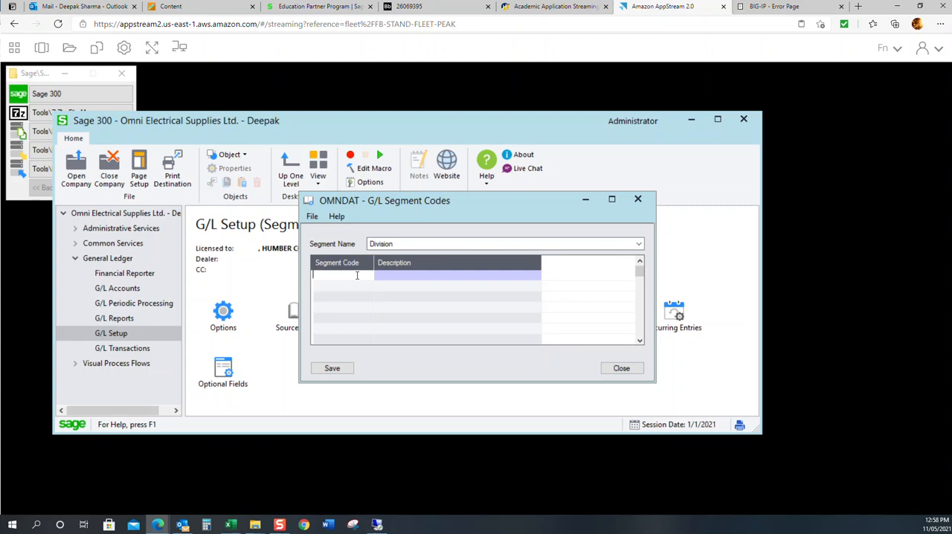
{"action": "type", "text": "100"}
{"action": "left_click", "coordinate": [413, 276]}
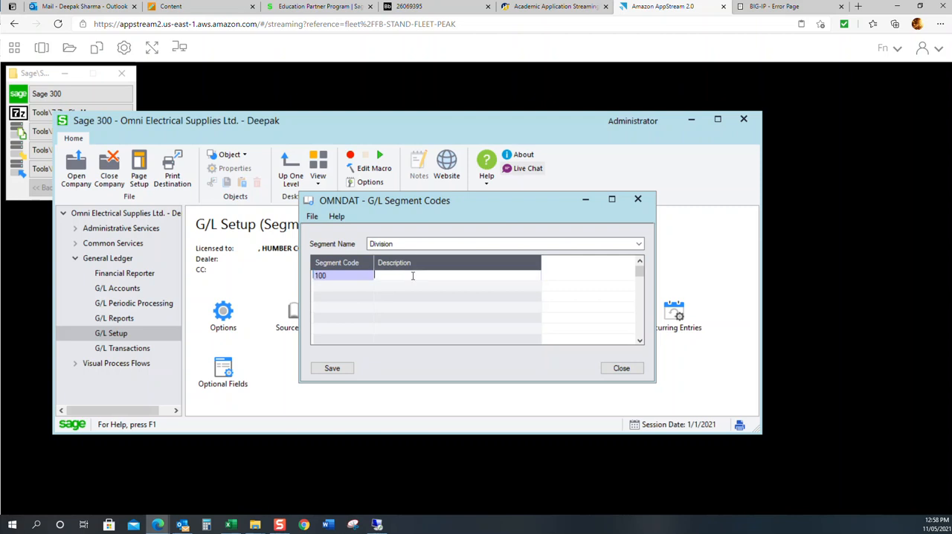
{"action": "type", "text": "Elec"}
{"action": "type", "text": "tron"}
{"action": "key", "text": "BackSpace"}
{"action": "key", "text": "BackSpace"}
{"action": "type", "text": "ical Division"}
{"action": "key", "text": "Tab"}
Step: Add segment code 200, Machinery Division, to the Division segment, and save and close the segment codes
{"action": "type", "text": "200"}
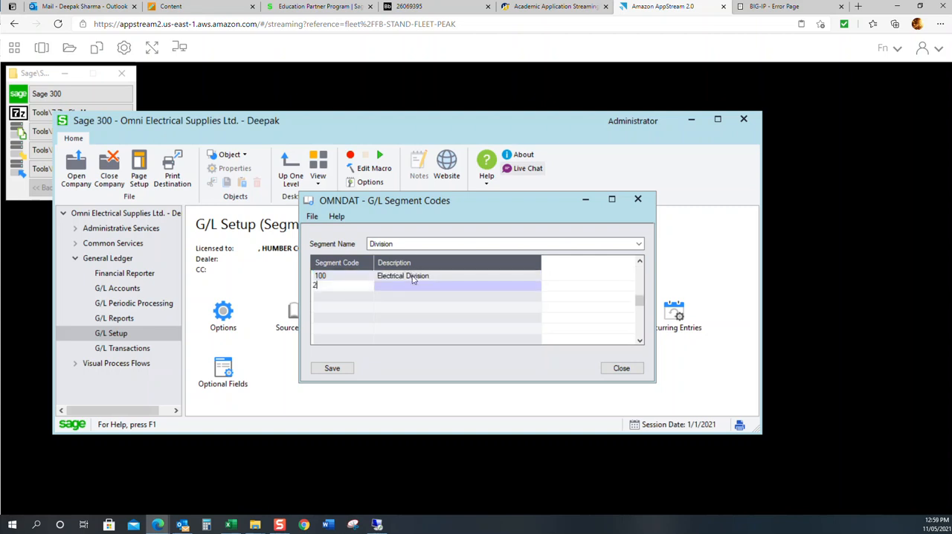
{"action": "key", "text": "Tab"}
{"action": "type", "text": "Machin"}
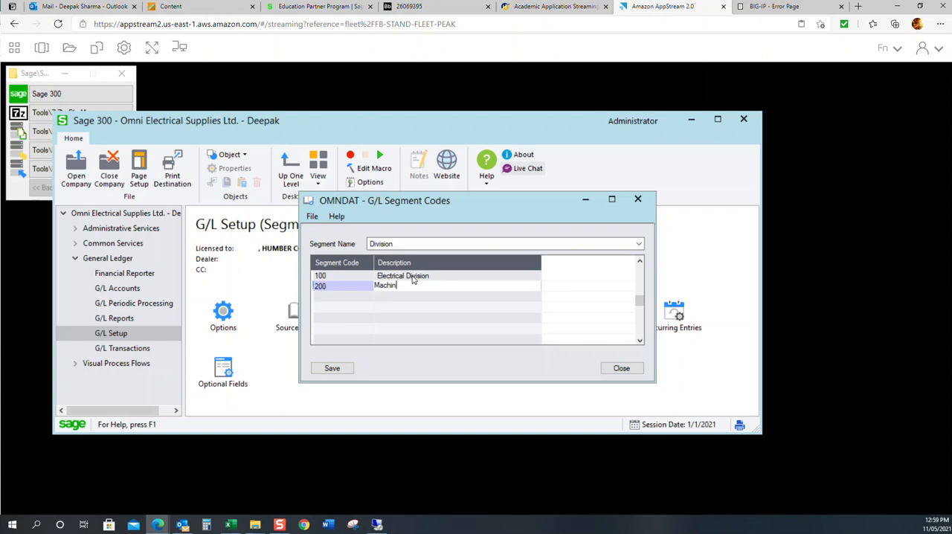
{"action": "type", "text": "ery Division"}
{"action": "left_click", "coordinate": [324, 371]}
{"action": "left_click", "coordinate": [328, 367]}
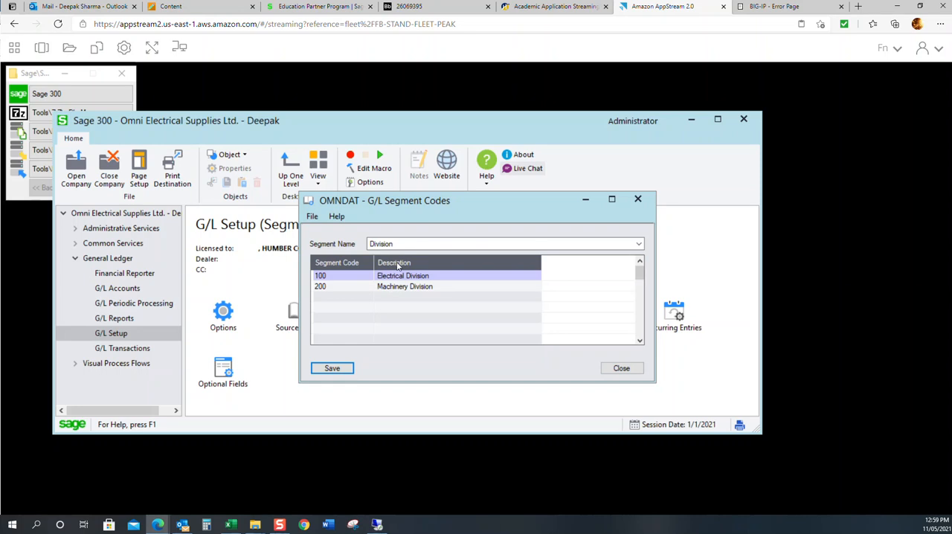
{"action": "left_click", "coordinate": [621, 369]}
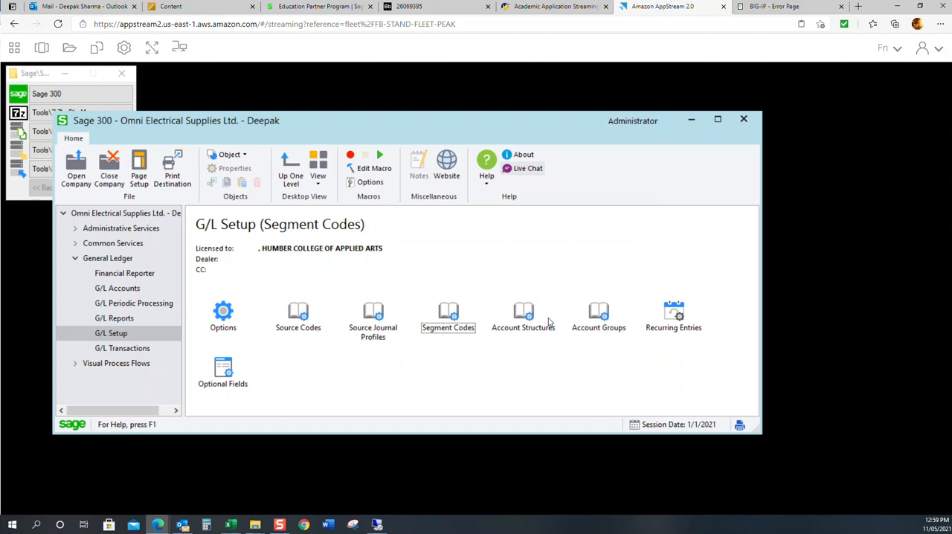
Step: Open G/L Account Structures and add structure code ACCT, Accounts only, using the Accounts segment
{"action": "double_click", "coordinate": [523, 319]}
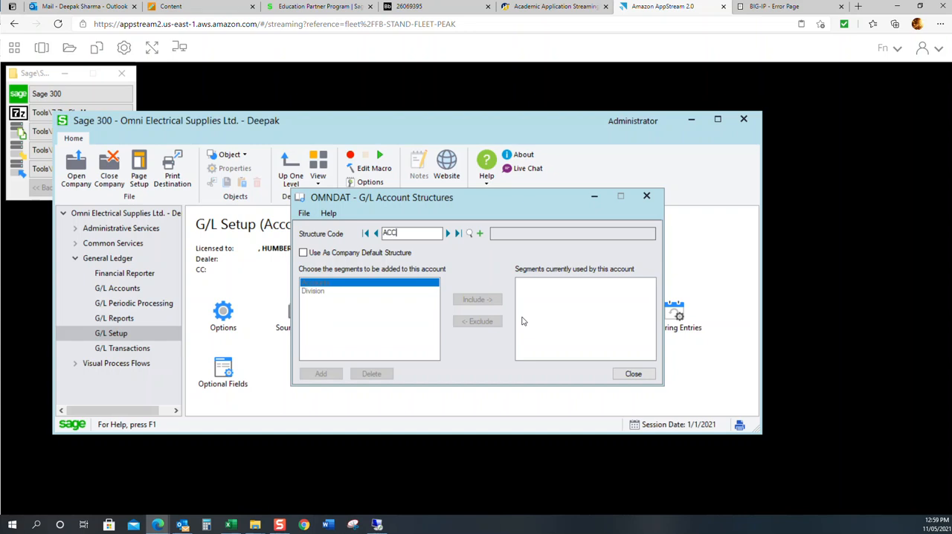
{"action": "key", "text": "Tab"}
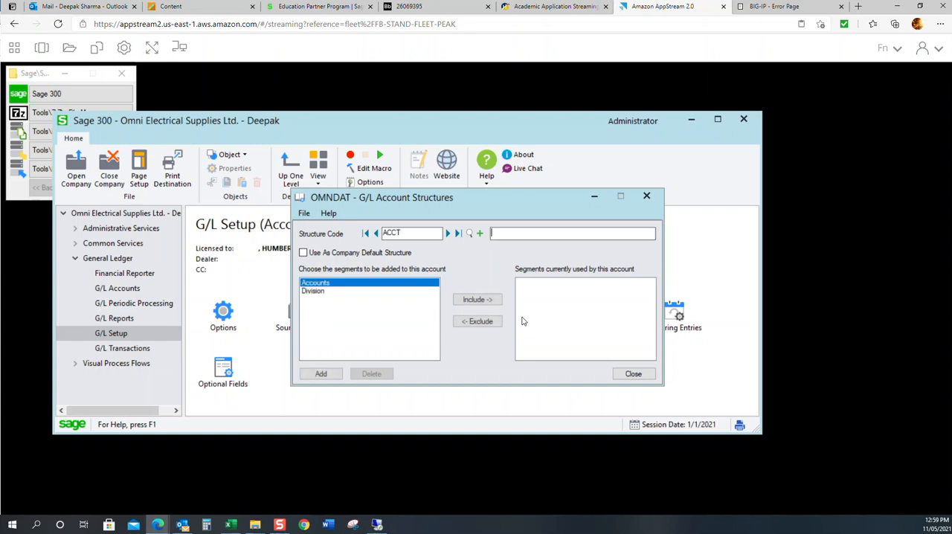
{"action": "type", "text": "Accounts only"}
{"action": "left_click", "coordinate": [477, 299]}
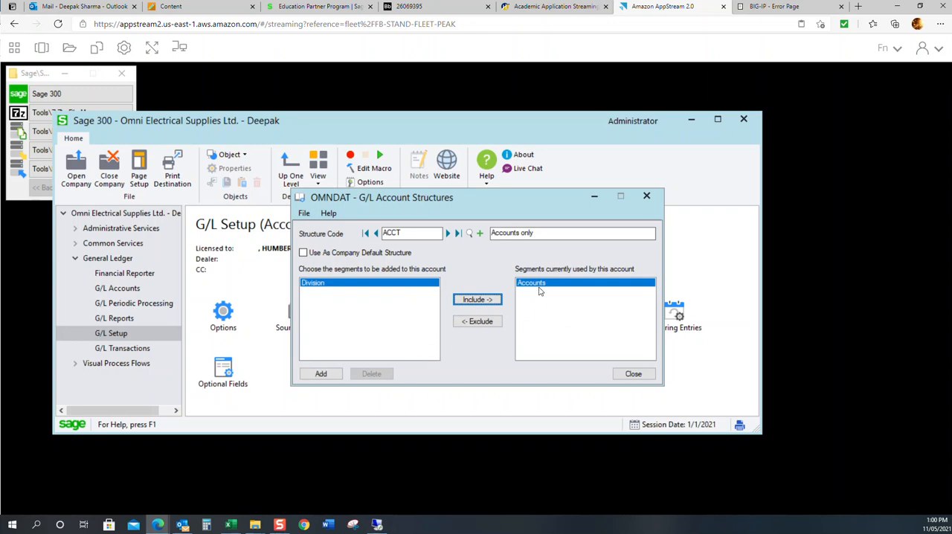
{"action": "left_click", "coordinate": [330, 376]}
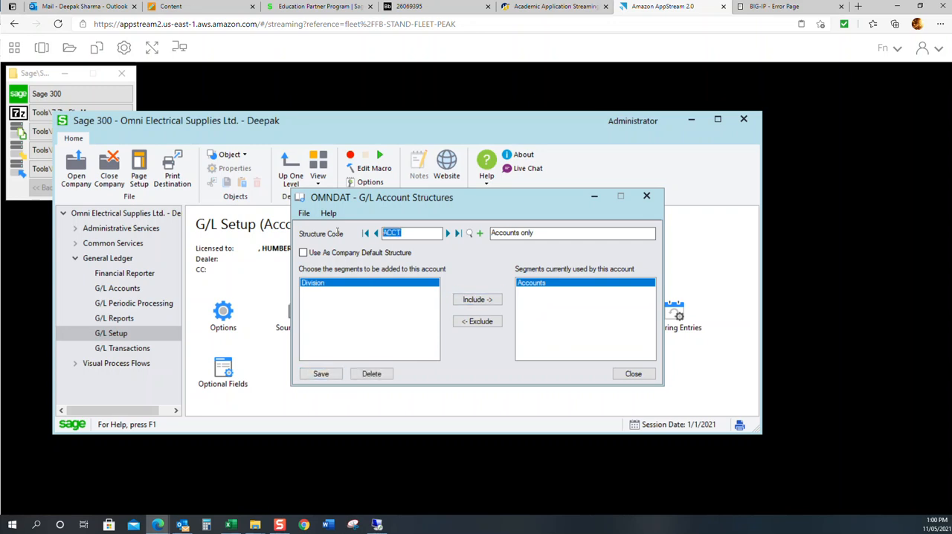
Step: Add structure code DIV, Account and Division, using the Accounts and Division segments
{"action": "type", "text": "DIV"}
{"action": "key", "text": "Tab"}
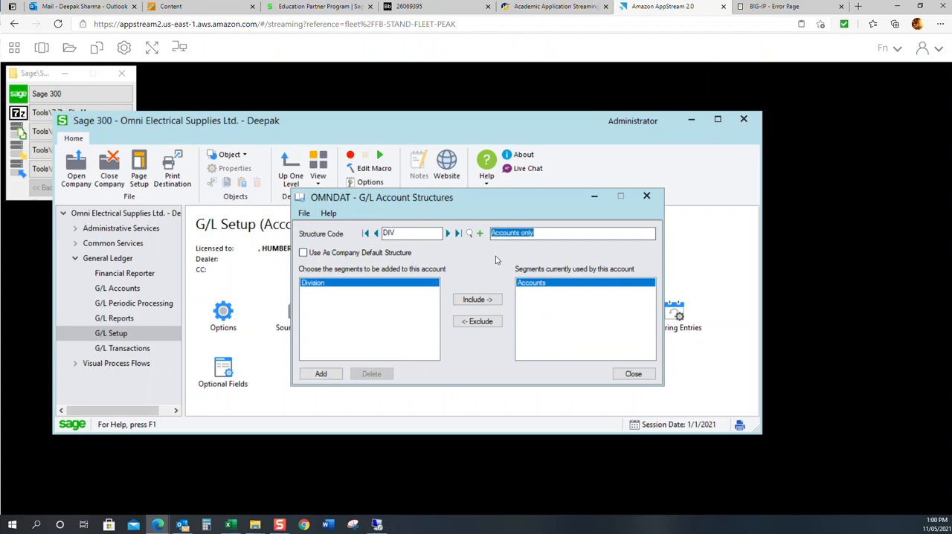
{"action": "left_click", "coordinate": [520, 233]}
{"action": "key", "text": "BackSpace"}
{"action": "key", "text": "BackSpace"}
{"action": "type", "text": "and Di"}
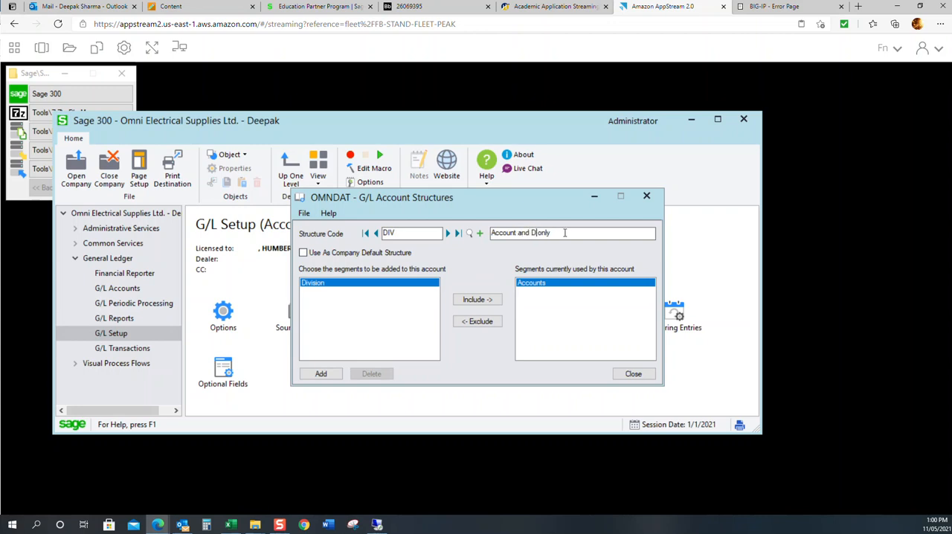
{"action": "type", "text": "s"}
{"action": "type", "text": "ision"}
{"action": "key", "text": "Delete"}
{"action": "key", "text": "Delete"}
{"action": "key", "text": "Delete"}
{"action": "key", "text": "Delete"}
{"action": "left_click", "coordinate": [479, 301]}
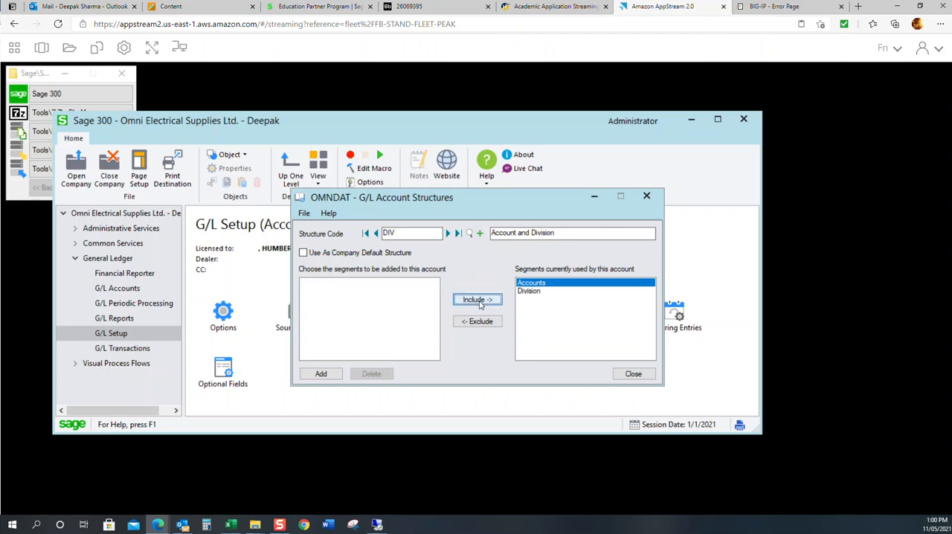
{"action": "left_click", "coordinate": [529, 286]}
{"action": "left_click", "coordinate": [337, 378]}
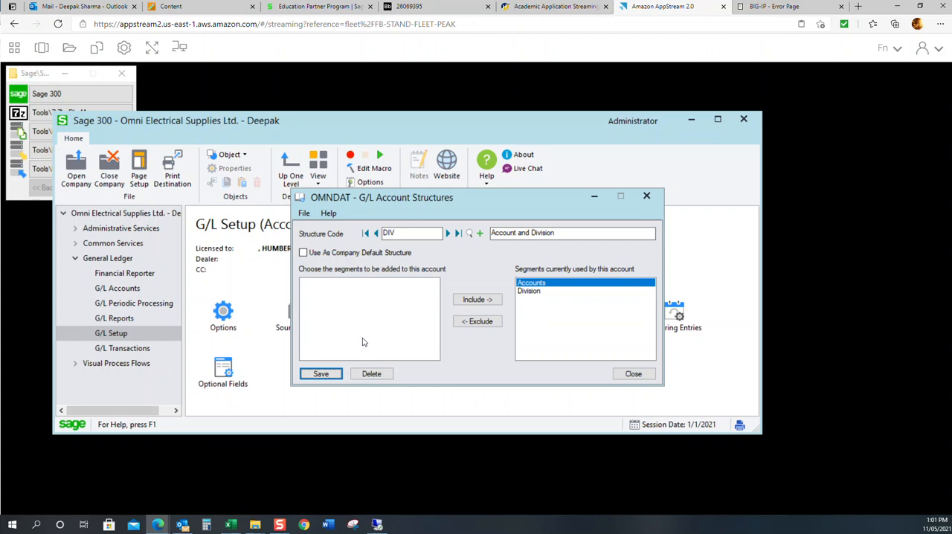
Step: Delete structure code ACCT from the account structures
{"action": "left_click", "coordinate": [376, 233]}
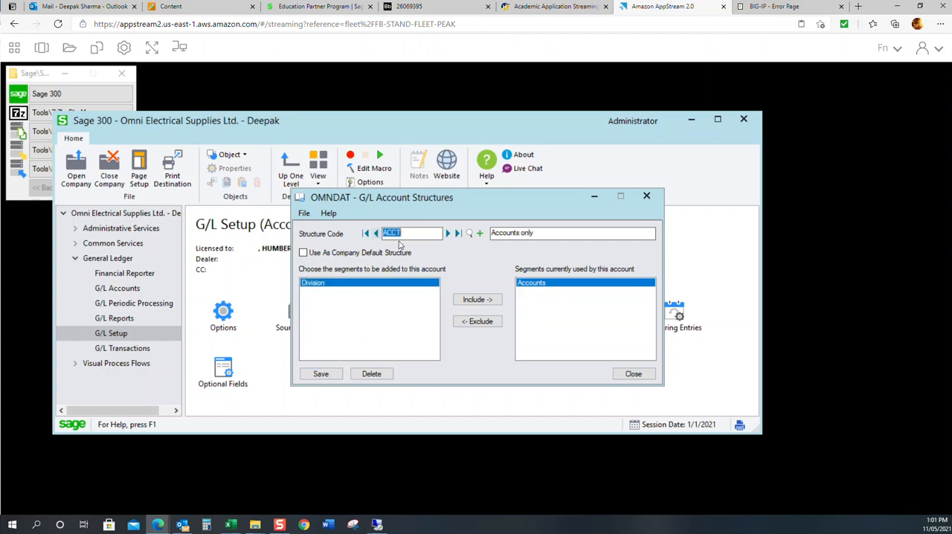
{"action": "left_click", "coordinate": [397, 233]}
{"action": "left_click", "coordinate": [386, 374]}
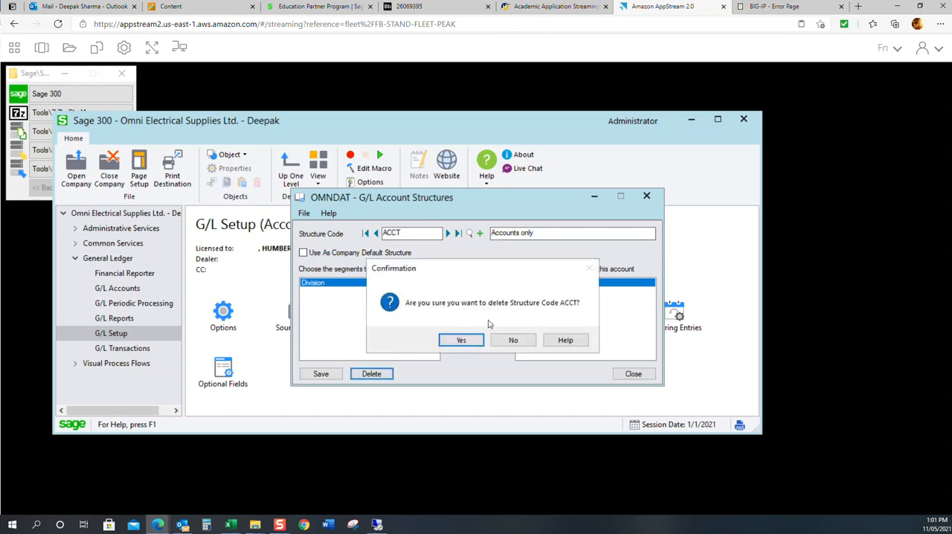
{"action": "left_click", "coordinate": [457, 339]}
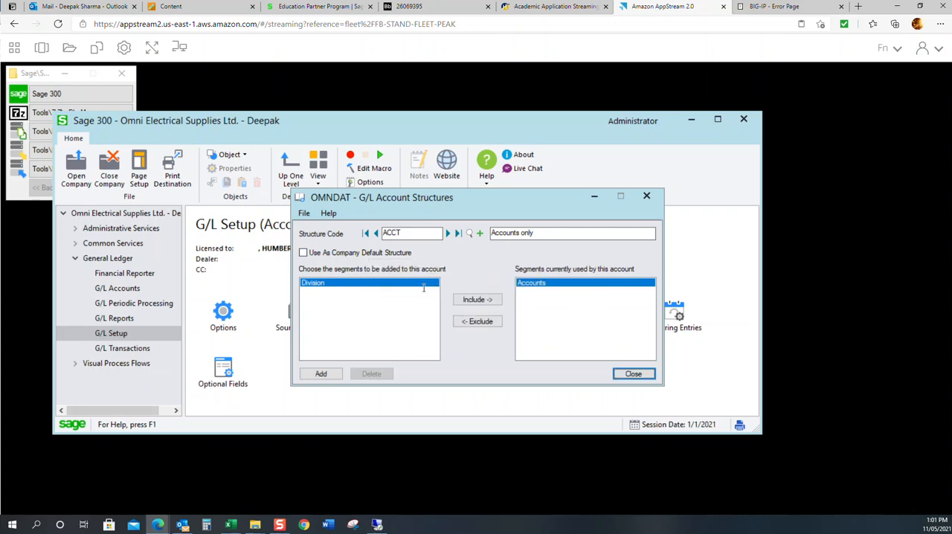
Step: Start structure code ACC from the DIV structure and set its description to Account
{"action": "left_click", "coordinate": [448, 232]}
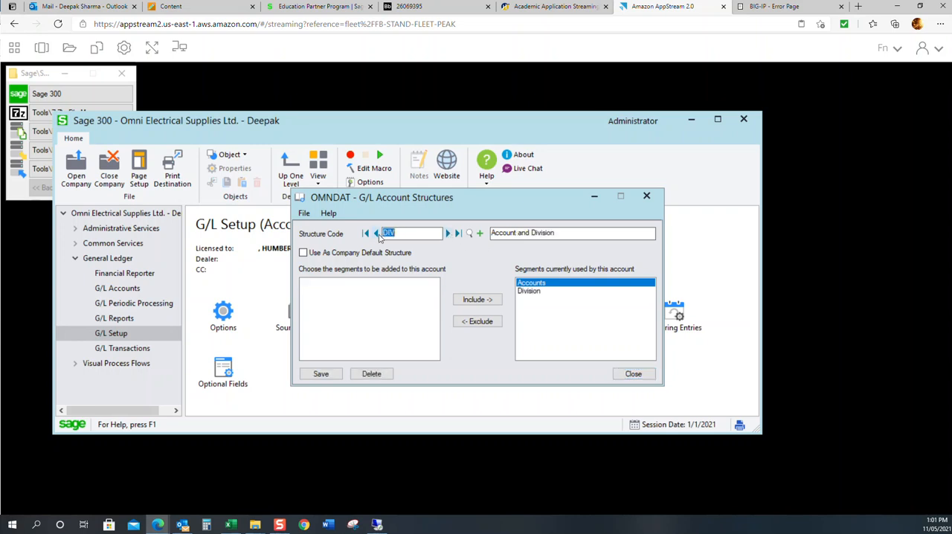
{"action": "type", "text": "ACC"}
{"action": "key", "text": "Tab"}
{"action": "key", "text": "End"}
{"action": "key", "text": "BackSpace"}
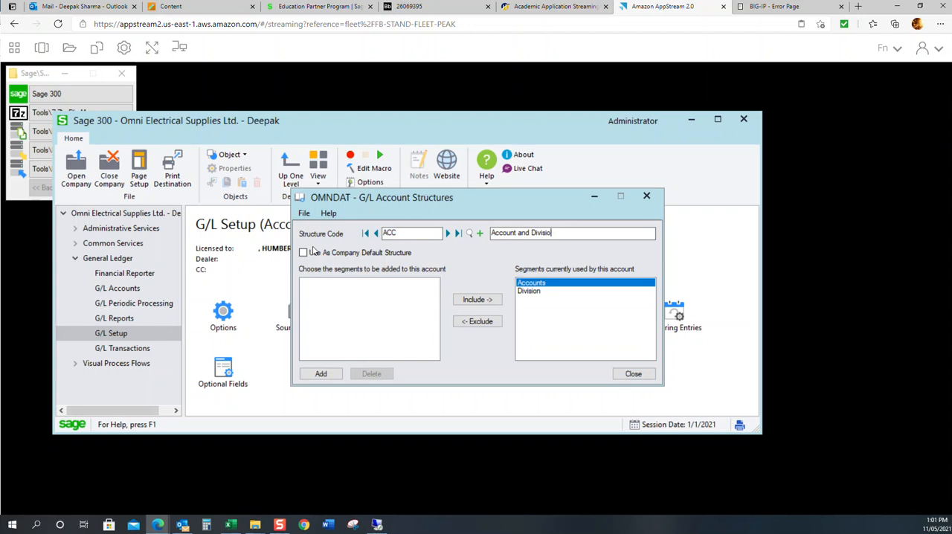
{"action": "key", "text": "BackSpace"}
{"action": "key", "text": "BackSpace"}
{"action": "key", "text": "BackSpace"}
{"action": "key", "text": "BackSpace"}
{"action": "key", "text": "BackSpace"}
{"action": "key", "text": "BackSpace"}
{"action": "key", "text": "BackSpace"}
Step: Exclude the Division segment from structure ACC and add it as the company default structure
{"action": "left_click", "coordinate": [552, 292]}
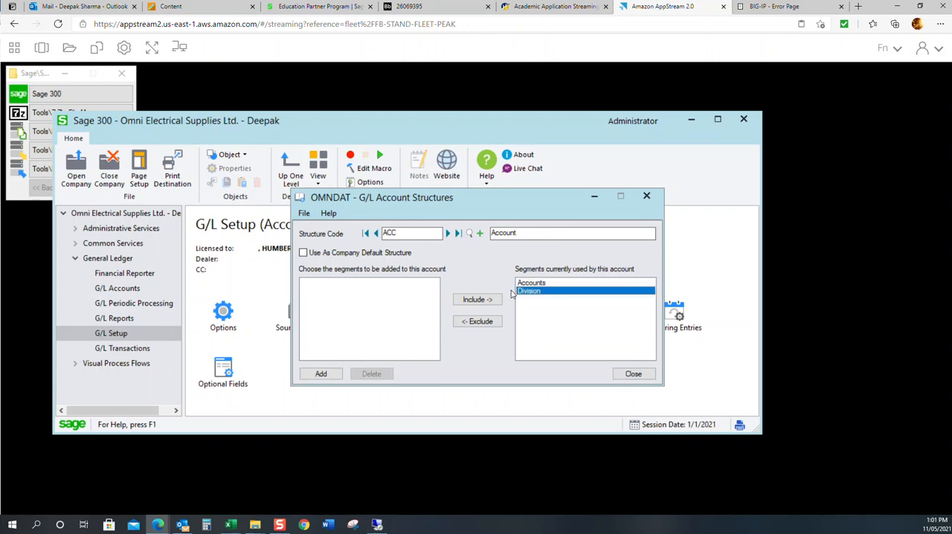
{"action": "left_click", "coordinate": [469, 321]}
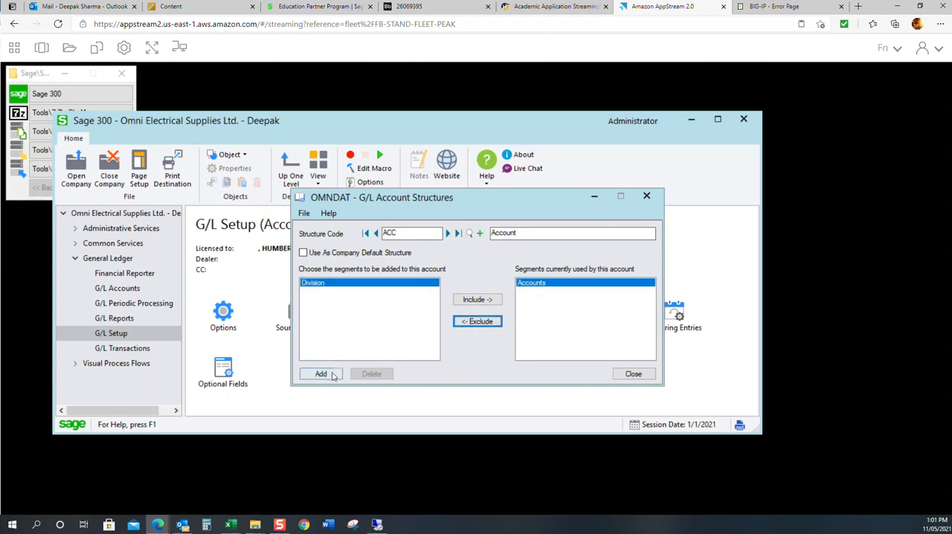
{"action": "left_click", "coordinate": [384, 253]}
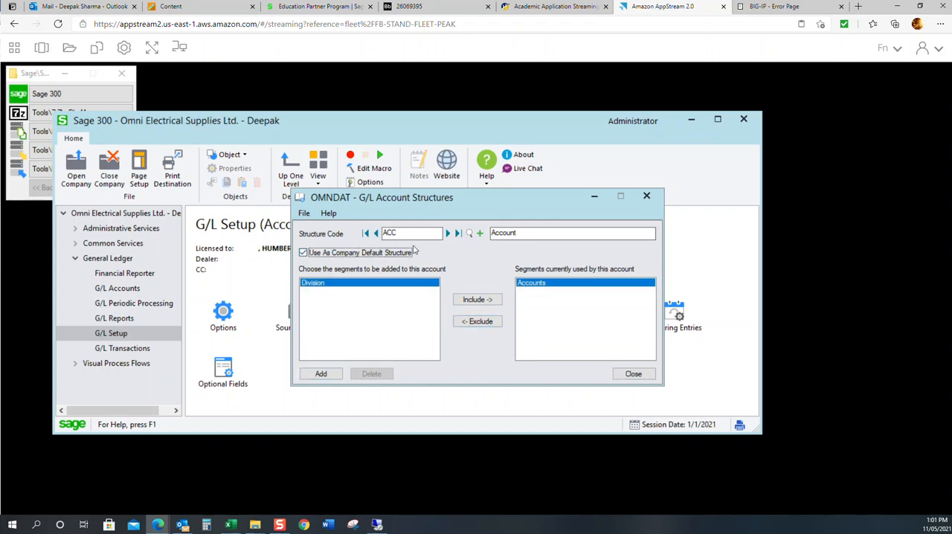
{"action": "left_click", "coordinate": [320, 373]}
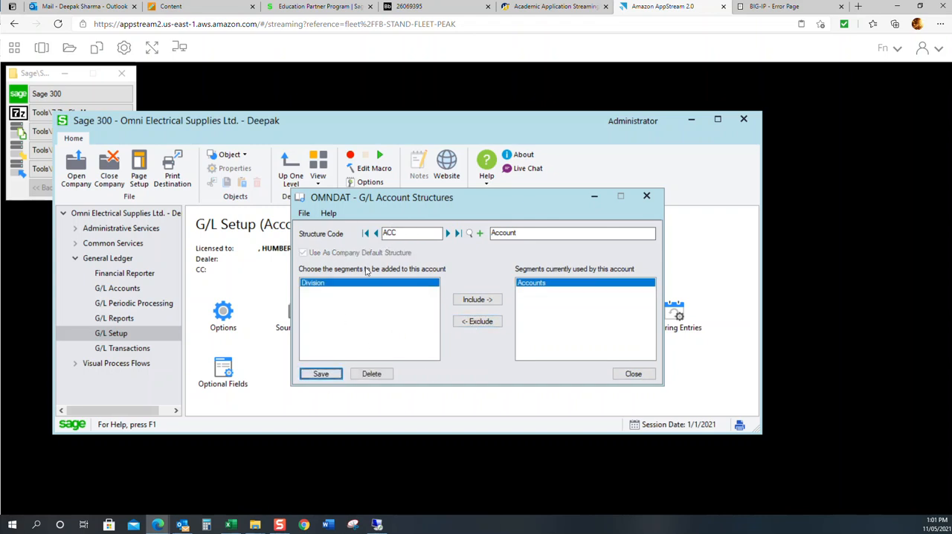
Step: Look up the list of existing structure codes without choosing one, and close the G/L Account Structures
{"action": "left_click", "coordinate": [469, 237]}
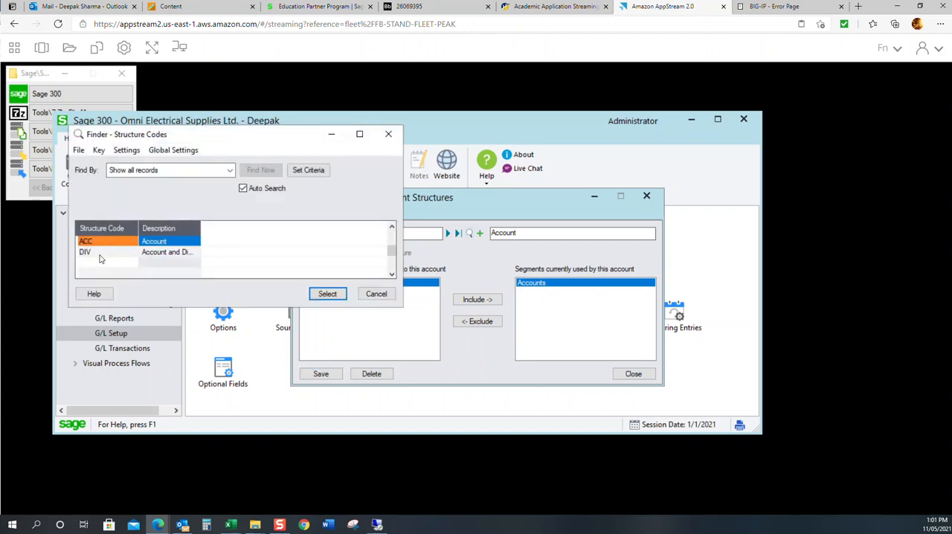
{"action": "left_click", "coordinate": [382, 298]}
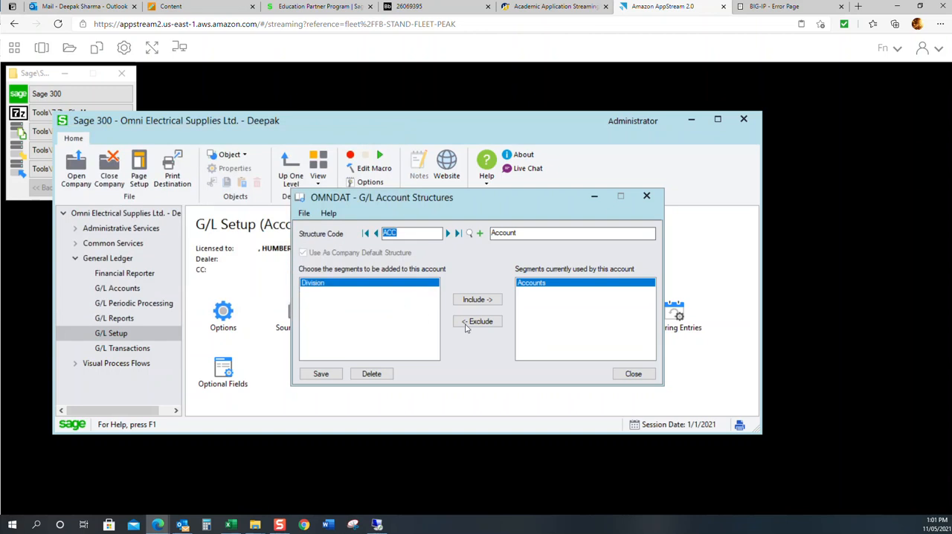
{"action": "left_click", "coordinate": [634, 374]}
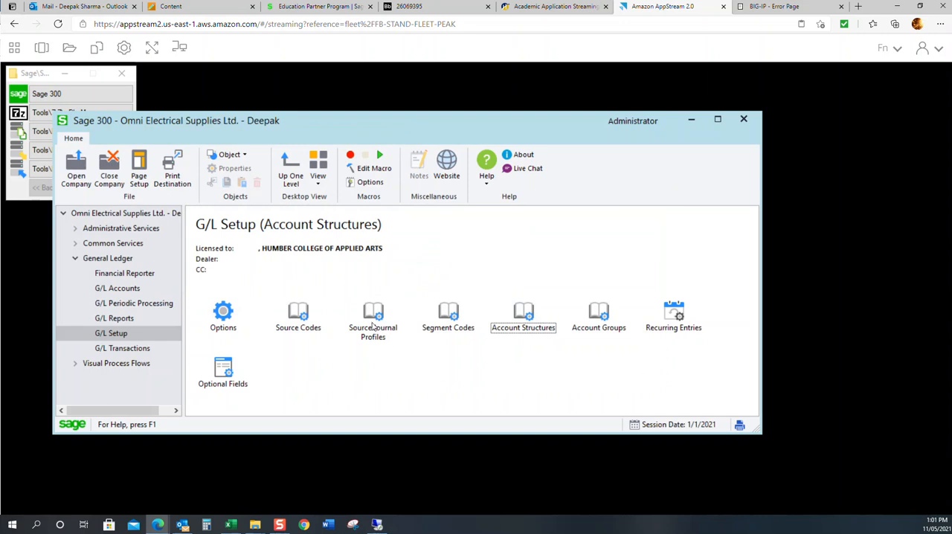
Step: Open G/L Source Codes and look through the full list of existing source codes without choosing one
{"action": "double_click", "coordinate": [314, 329]}
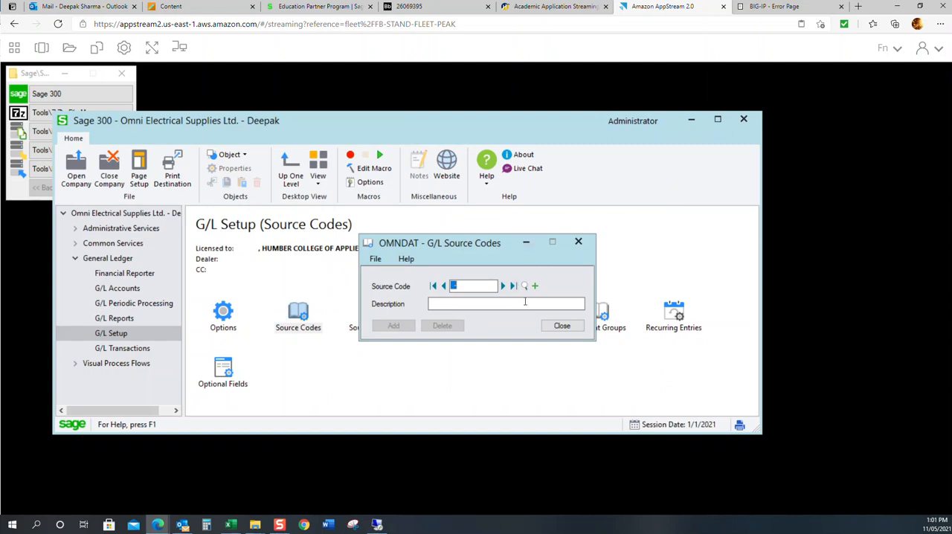
{"action": "left_click", "coordinate": [502, 286]}
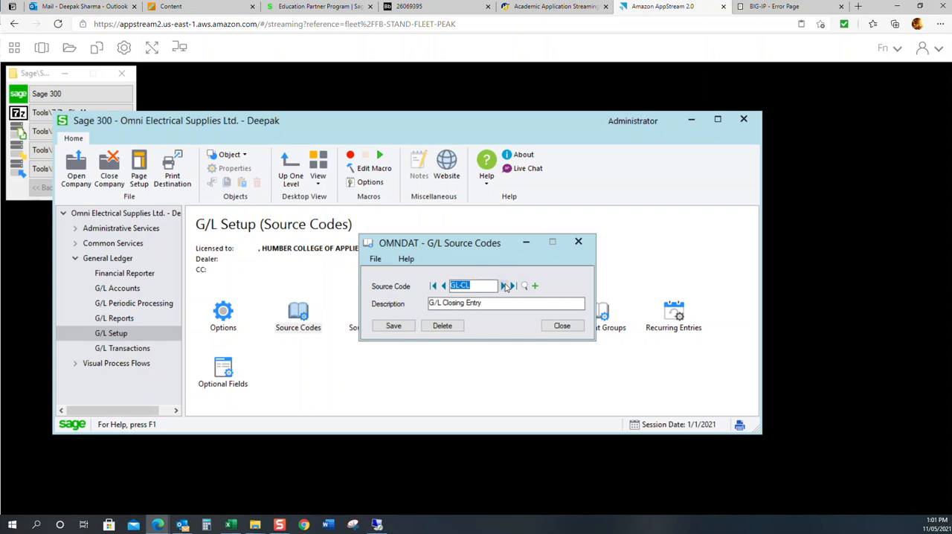
{"action": "left_click", "coordinate": [524, 286]}
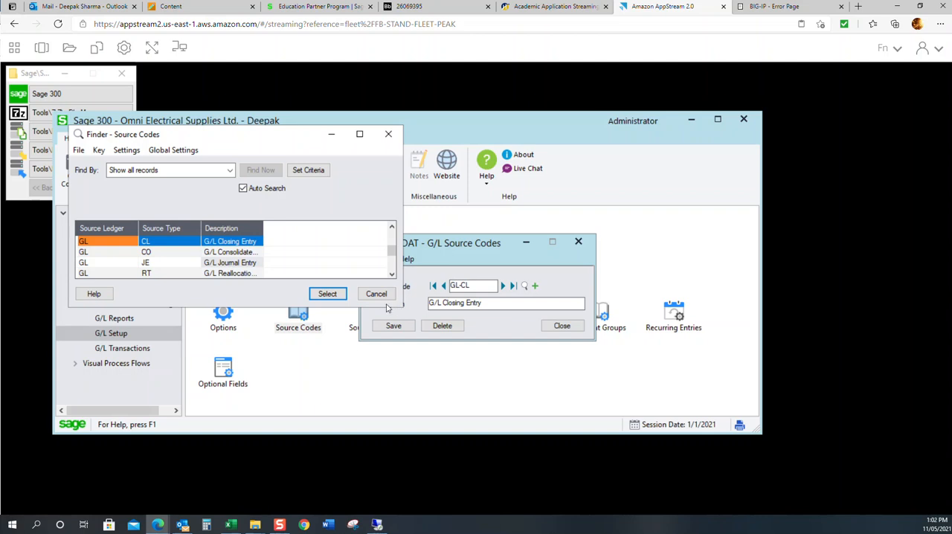
{"action": "left_click_drag", "start_coordinate": [381, 306], "coordinate": [375, 400]}
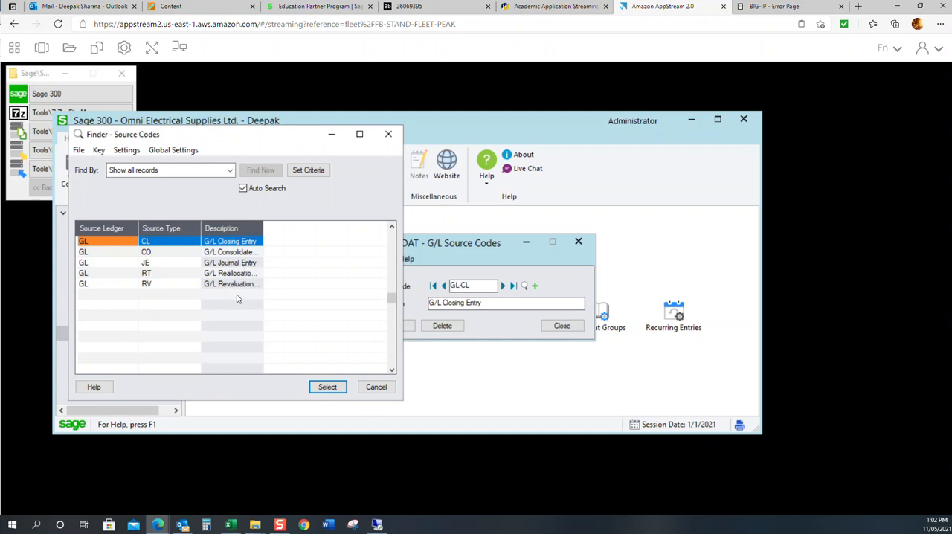
{"action": "left_click", "coordinate": [377, 386]}
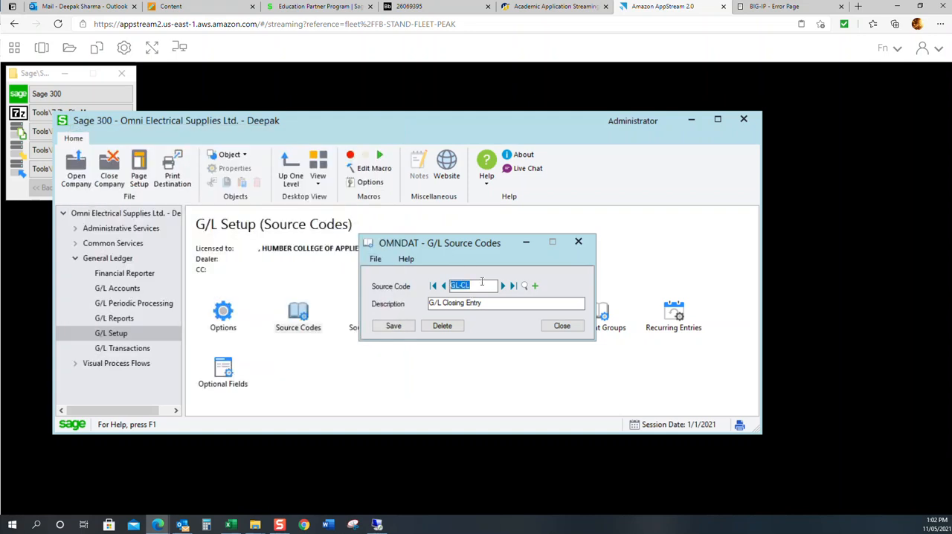
Step: Add source code GL-CD with the description Cash Disbursment
{"action": "type", "text": "GL-CD"}
{"action": "key", "text": "Tab"}
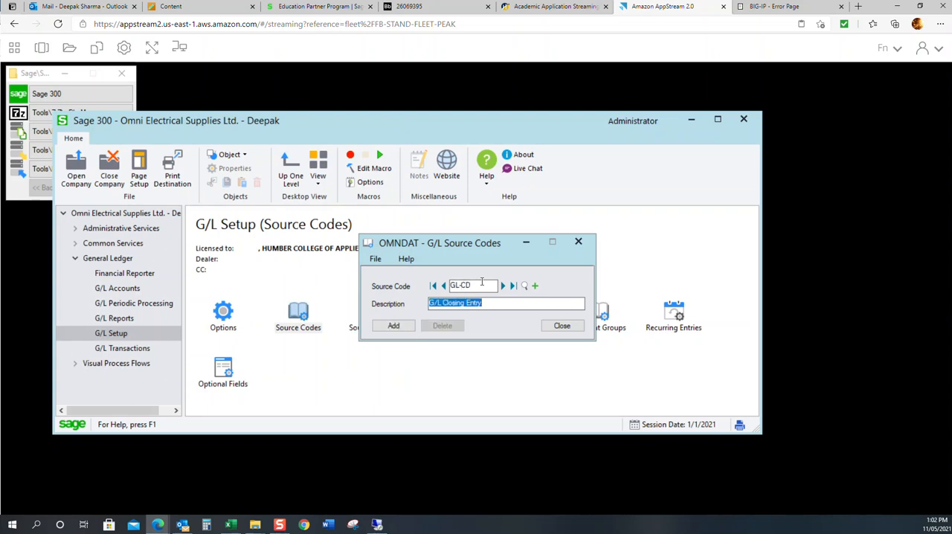
{"action": "type", "text": "Cash Disbursment"}
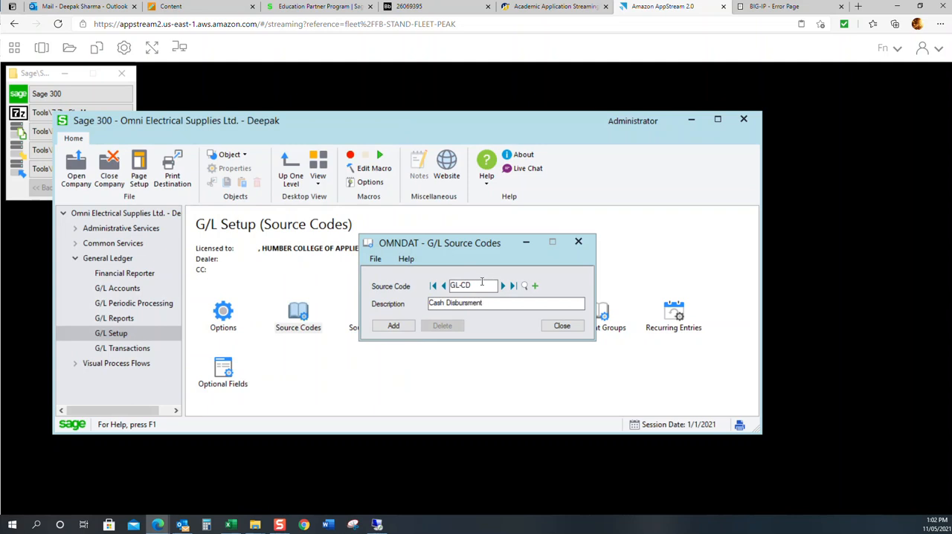
{"action": "left_click", "coordinate": [397, 328]}
Step: Add source code GL-CR with the description Cash Receipts
{"action": "left_click", "coordinate": [488, 284]}
{"action": "key", "text": "BackSpace"}
{"action": "type", "text": "R"}
{"action": "key", "text": "Tab"}
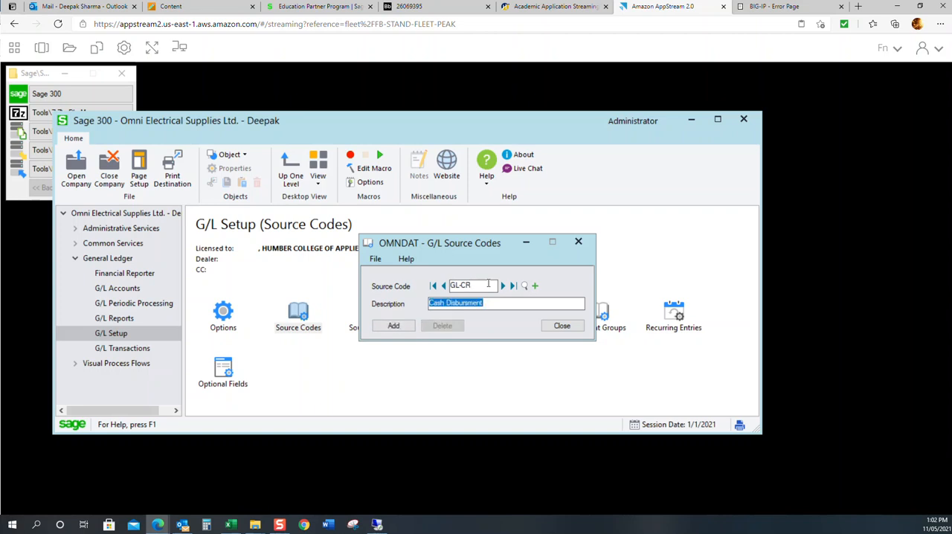
{"action": "key", "text": "End"}
{"action": "key", "text": "BackSpace"}
{"action": "key", "text": "BackSpace"}
{"action": "key", "text": "BackSpace"}
{"action": "key", "text": "BackSpace"}
{"action": "key", "text": "BackSpace"}
{"action": "key", "text": "BackSpace"}
{"action": "key", "text": "BackSpace"}
{"action": "key", "text": "BackSpace"}
{"action": "key", "text": "BackSpace"}
{"action": "key", "text": "BackSpace"}
{"action": "key", "text": "BackSpace"}
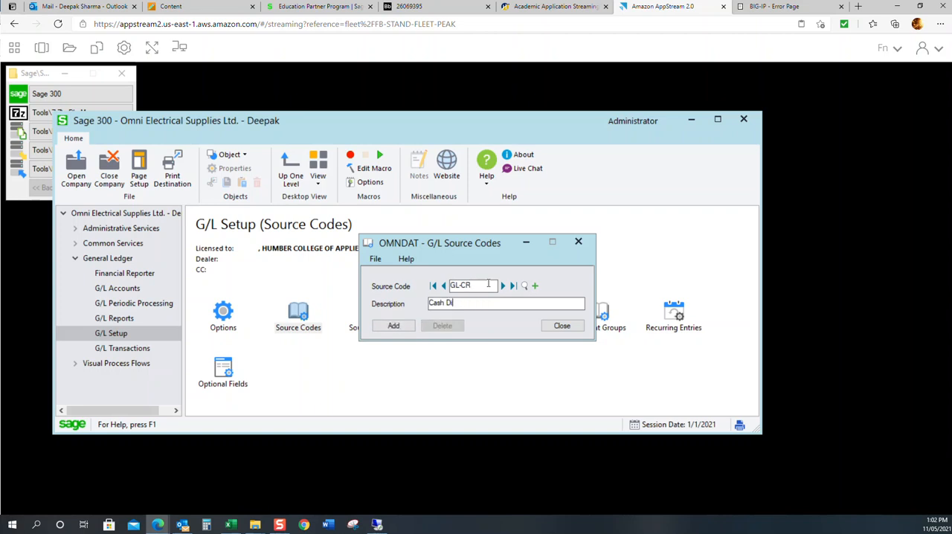
{"action": "type", "text": "Receipt"}
{"action": "left_click", "coordinate": [402, 327]}
Step: Add source code GL-PR with the description Payroll
{"action": "left_click", "coordinate": [485, 288]}
{"action": "key", "text": "BackSpace"}
{"action": "key", "text": "BackSpace"}
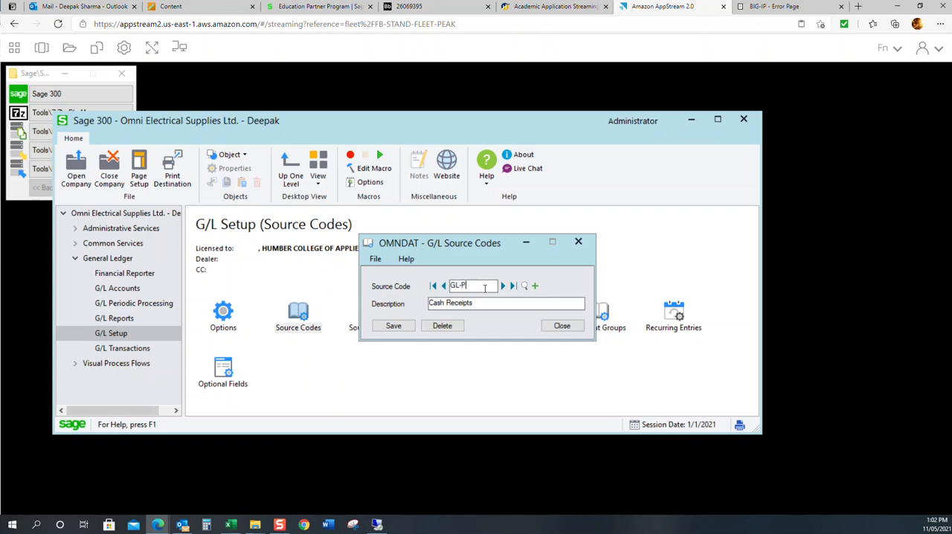
{"action": "key", "text": "Tab"}
{"action": "key", "text": "End"}
{"action": "key", "text": "BackSpace"}
{"action": "key", "text": "BackSpace"}
{"action": "key", "text": "BackSpace"}
{"action": "key", "text": "BackSpace"}
{"action": "key", "text": "BackSpace"}
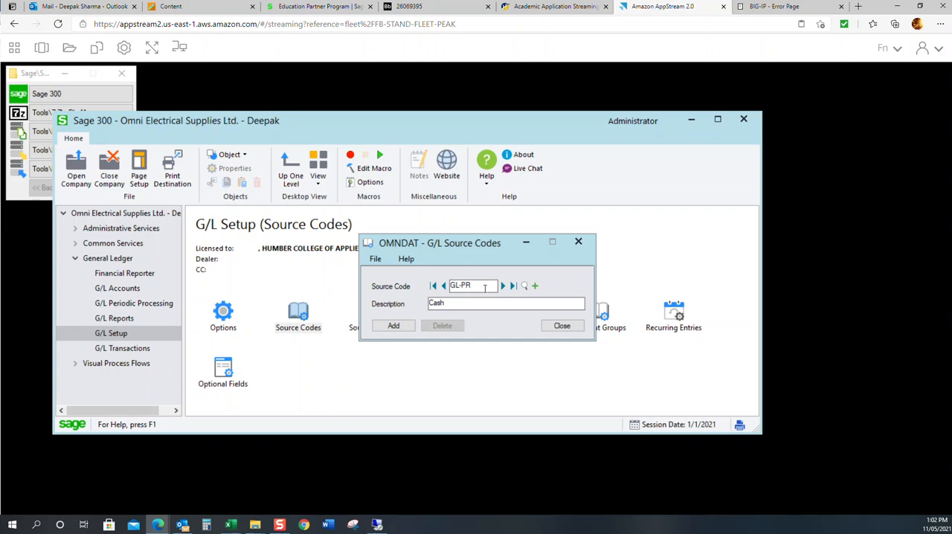
{"action": "key", "text": "BackSpace"}
{"action": "key", "text": "BackSpace"}
{"action": "type", "text": "Payroll"}
{"action": "key", "text": "Return"}
Step: Add source code GL-PU with the description Purchases
{"action": "left_click", "coordinate": [482, 286]}
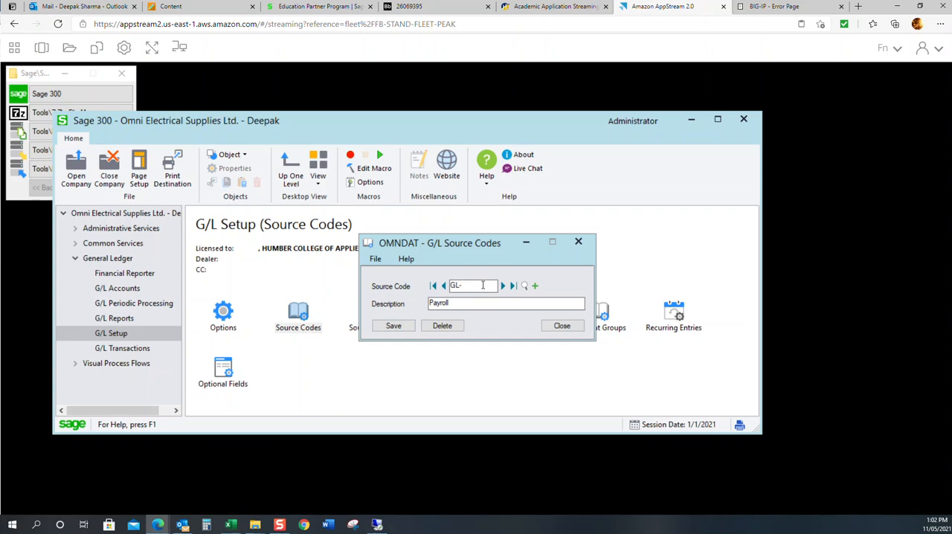
{"action": "type", "text": "U"}
{"action": "key", "text": "Tab"}
{"action": "type", "text": "Purchases"}
{"action": "key", "text": "Return"}
Step: Add source code GL-SA with the description Sales
{"action": "type", "text": "SA"}
{"action": "key", "text": "Tab"}
{"action": "type", "text": "Sales"}
{"action": "key", "text": "Return"}
Step: Add source code GL-SU with the description Setup, and close the G/L Source Codes
{"action": "key", "text": "Tab"}
{"action": "key", "text": "shift+Tab"}
{"action": "key", "text": "shift+Tab"}
{"action": "key", "text": "shift+Tab"}
{"action": "left_click", "coordinate": [483, 285]}
{"action": "key", "text": "BackSpace"}
{"action": "type", "text": "U"}
{"action": "key", "text": "Tab"}
{"action": "type", "text": "Setup"}
{"action": "key", "text": "Return"}
{"action": "left_click", "coordinate": [563, 326]}
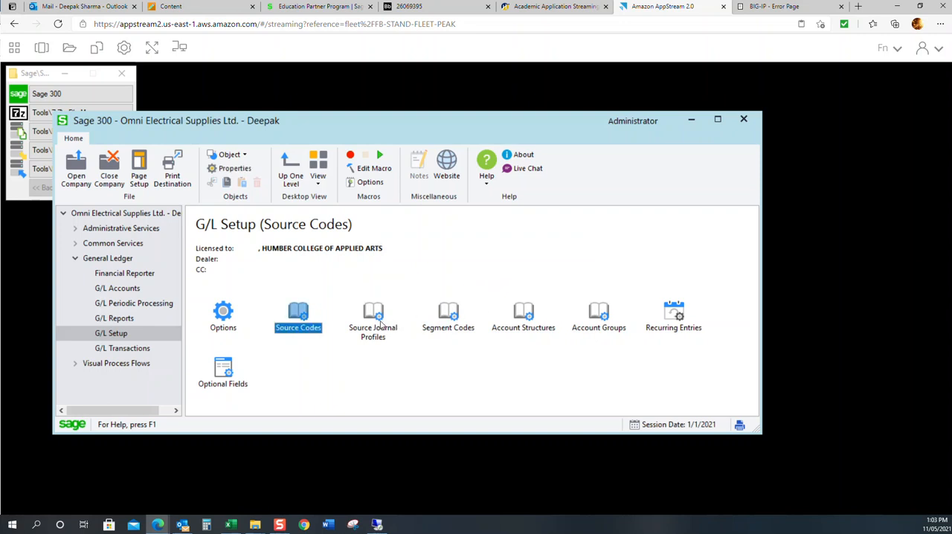
Step: Open the G/L Source Journal Profiles and start a profile named Bank Reconcilaiton
{"action": "left_click", "coordinate": [381, 326]}
{"action": "double_click", "coordinate": [381, 320]}
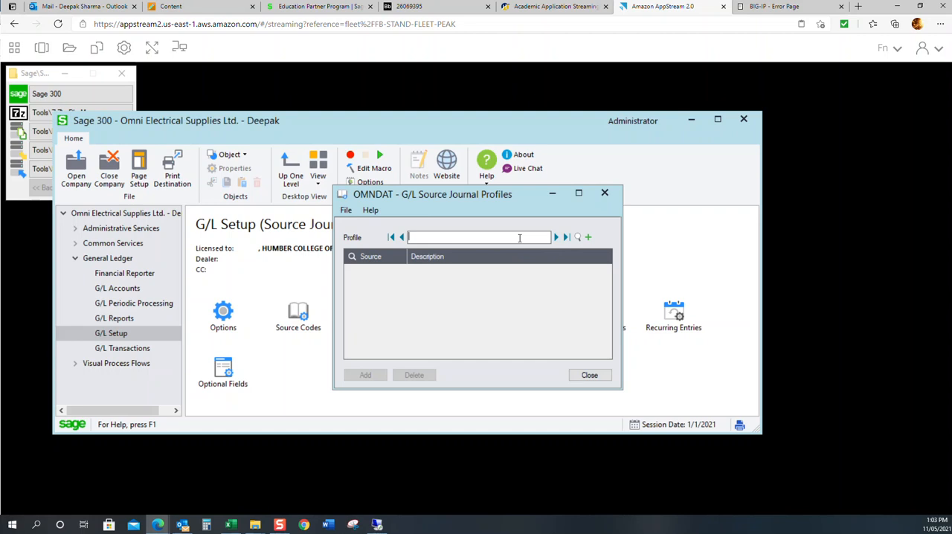
{"action": "type", "text": "Bank Re"}
{"action": "type", "text": "concilaiton"}
{"action": "key", "text": "Tab"}
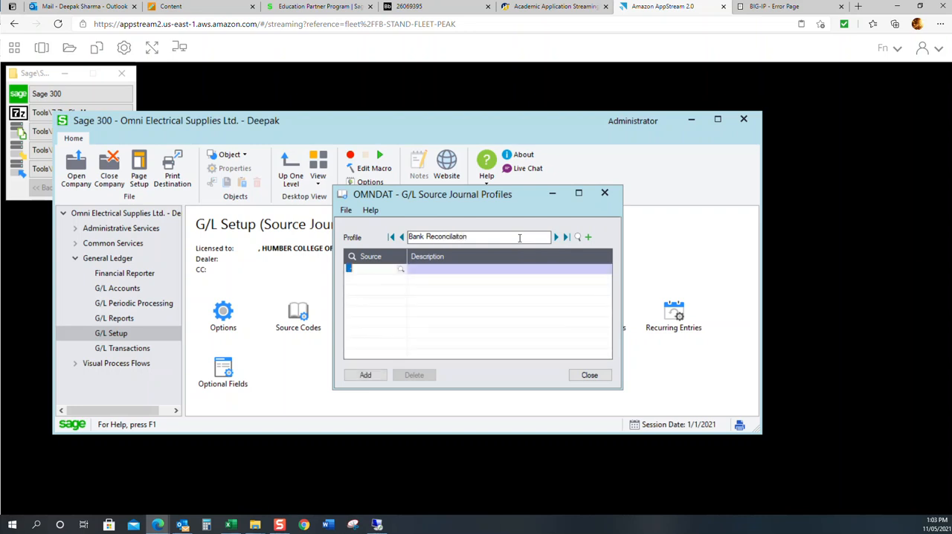
Step: Add source codes GL-CD (Cash Disbursment) and GL-CR (Cash Receipts) to the Bank Reconcilaiton profile
{"action": "left_click", "coordinate": [400, 269]}
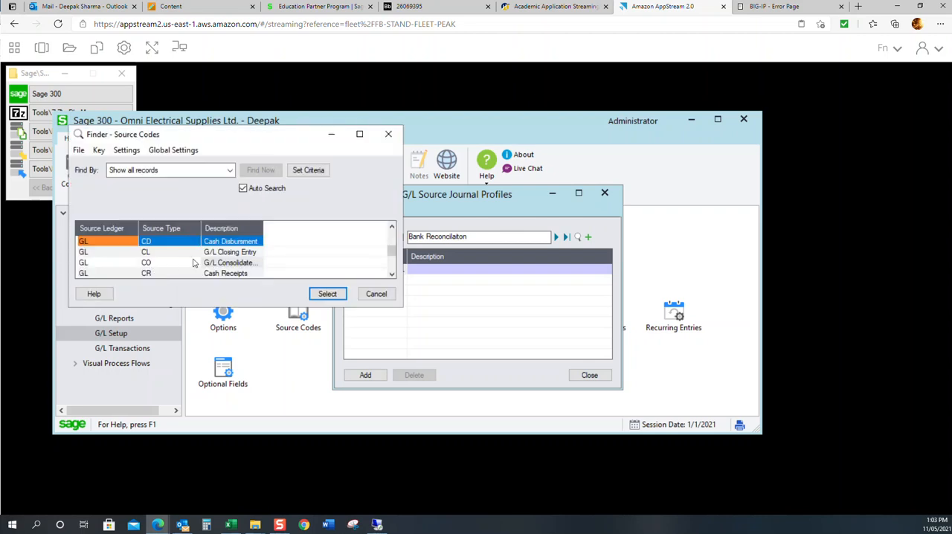
{"action": "double_click", "coordinate": [248, 242]}
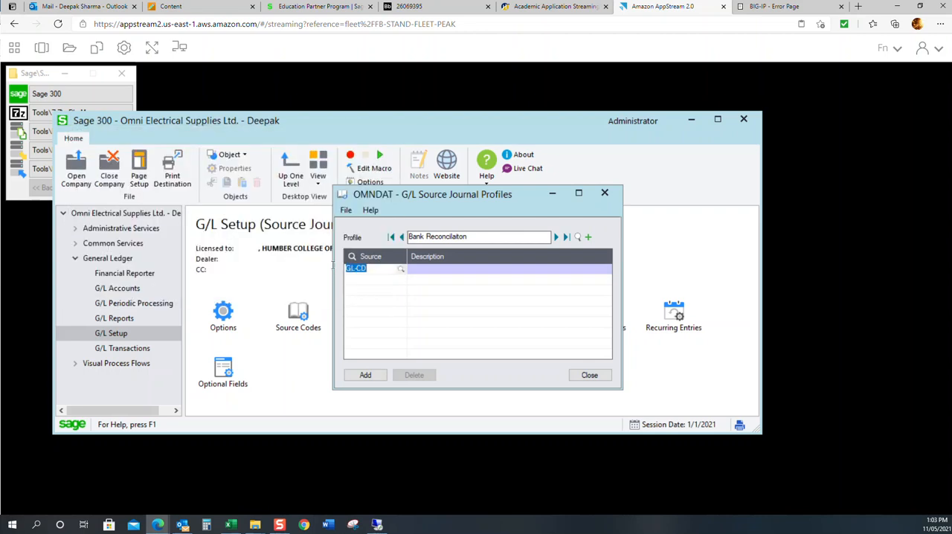
{"action": "left_click", "coordinate": [376, 268]}
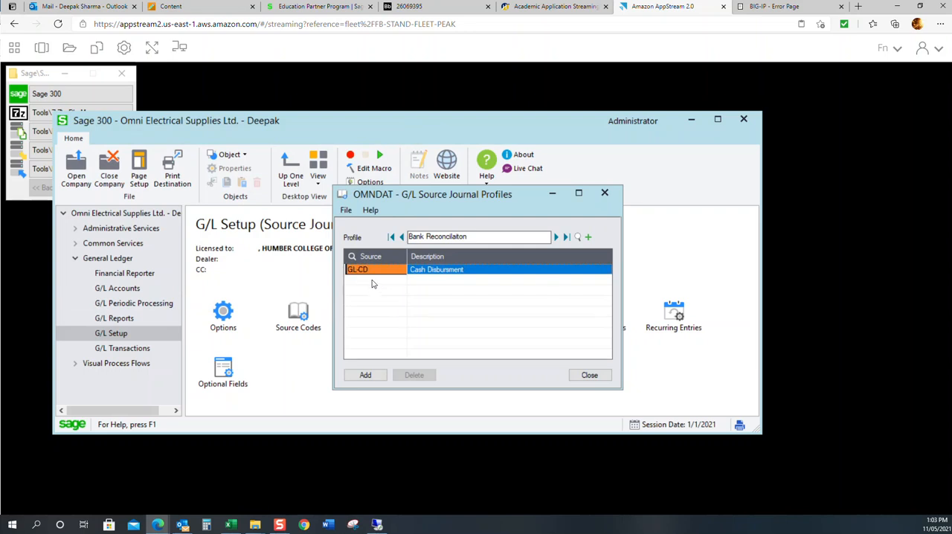
{"action": "key", "text": "Insert"}
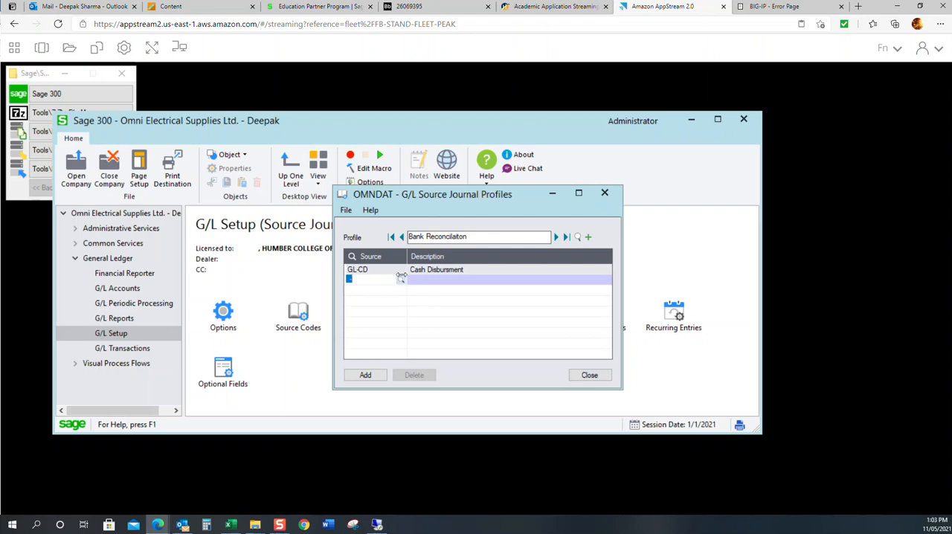
{"action": "left_click", "coordinate": [401, 277]}
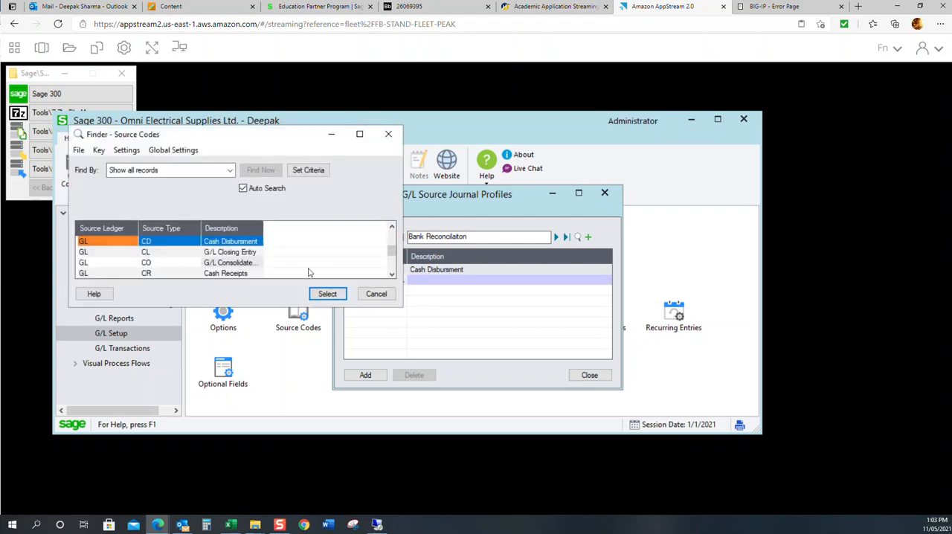
{"action": "double_click", "coordinate": [230, 273]}
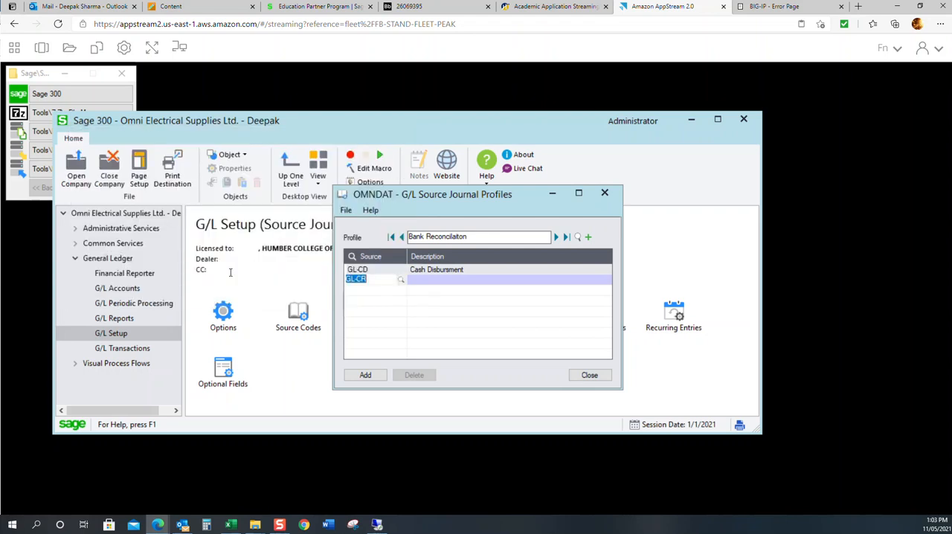
Step: Include source code GL-PR (Payroll) in the profile, then add the profile and close the G/L Source Journal Profiles
{"action": "left_click", "coordinate": [372, 296]}
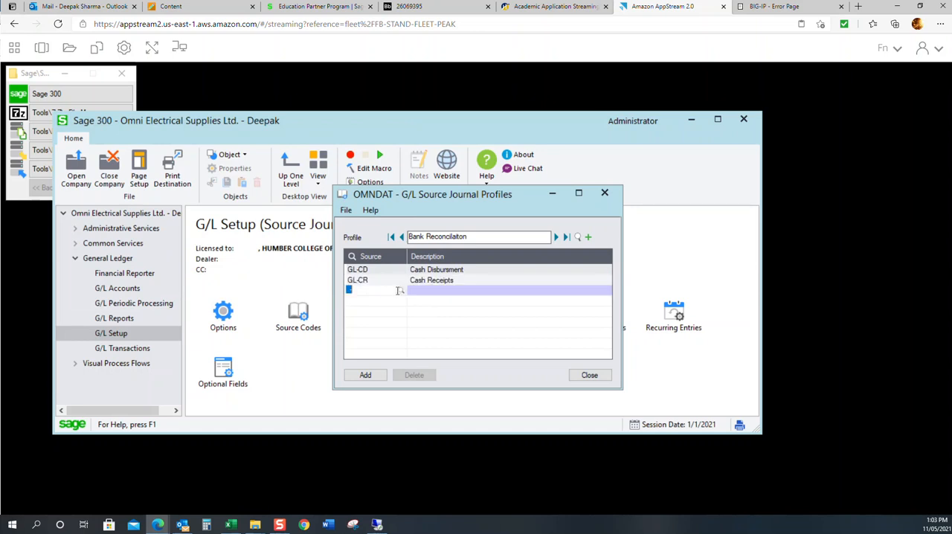
{"action": "left_click", "coordinate": [401, 292]}
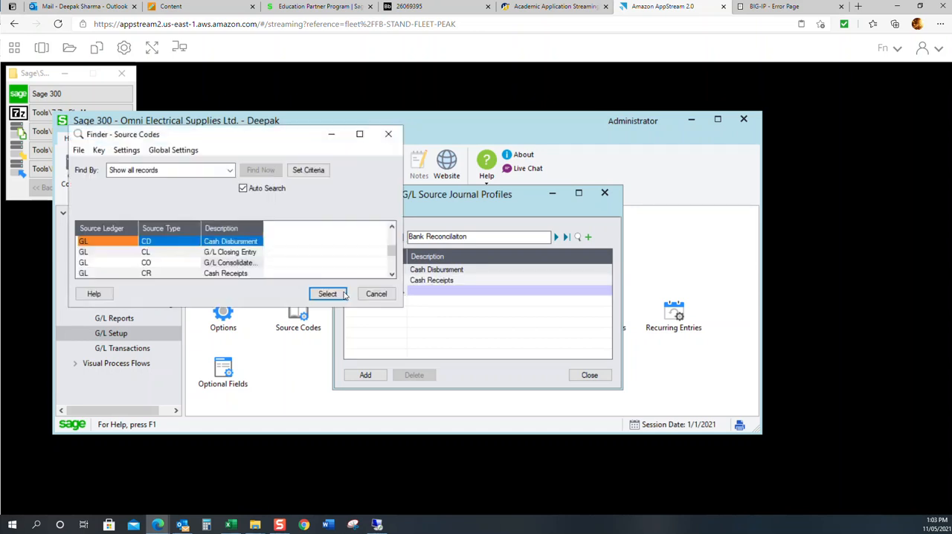
{"action": "left_click", "coordinate": [214, 264]}
{"action": "key", "text": "Down"}
{"action": "key", "text": "Down"}
{"action": "key", "text": "Down"}
{"action": "double_click", "coordinate": [232, 277]}
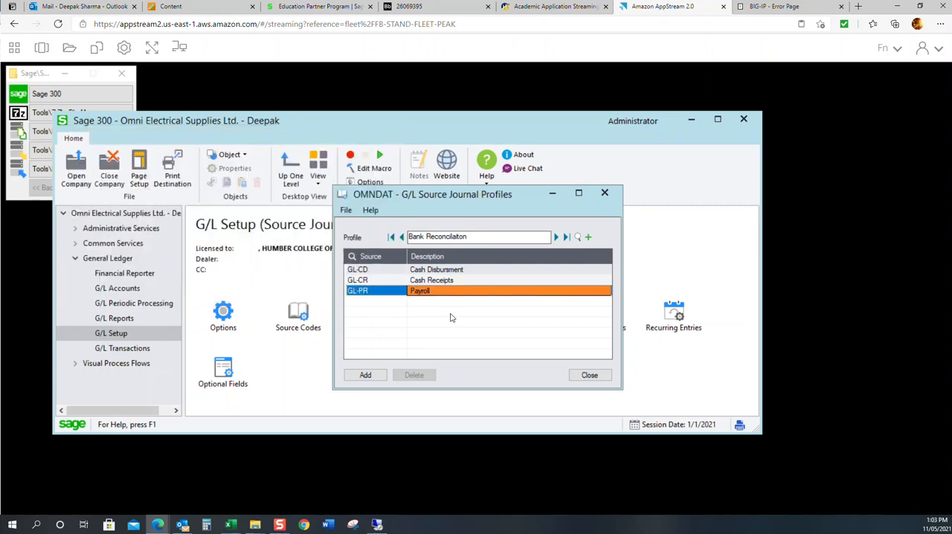
{"action": "left_click", "coordinate": [370, 375]}
{"action": "left_click", "coordinate": [591, 375]}
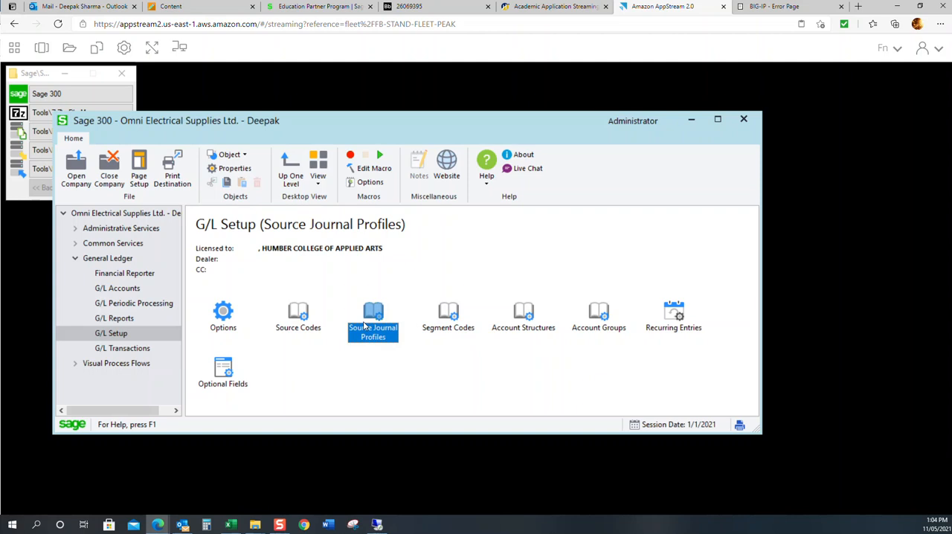
Step: Review the existing G/L account groups one by one from 01 to 08, checking each description and group category
{"action": "double_click", "coordinate": [604, 318]}
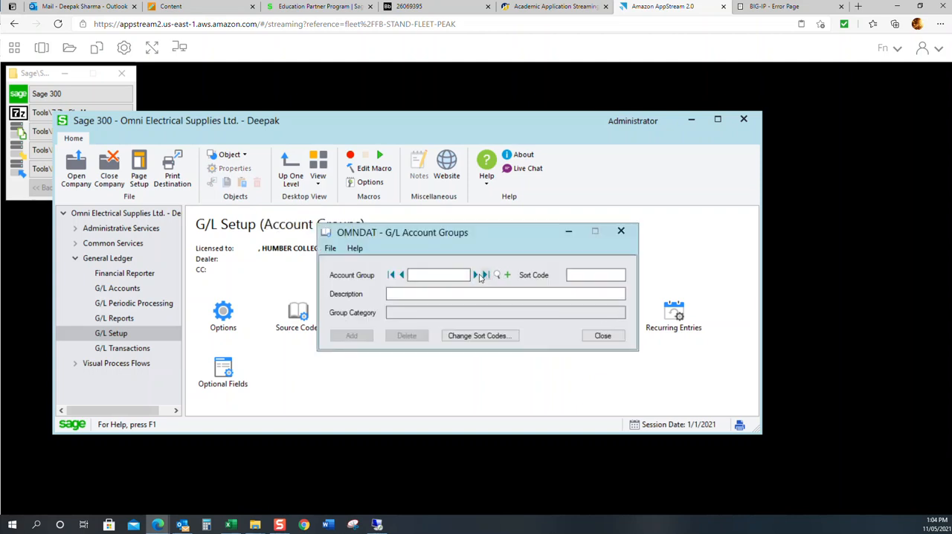
{"action": "left_click", "coordinate": [481, 275]}
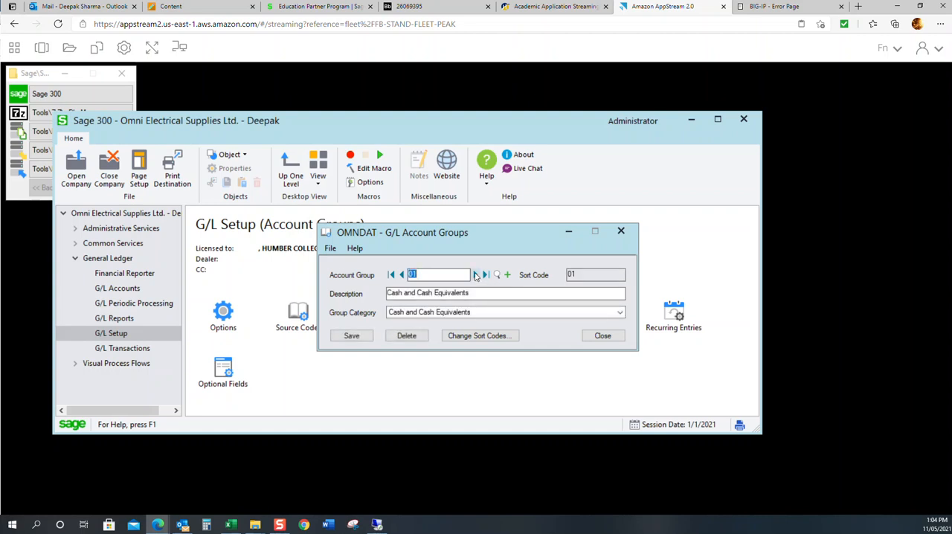
{"action": "left_click", "coordinate": [476, 275]}
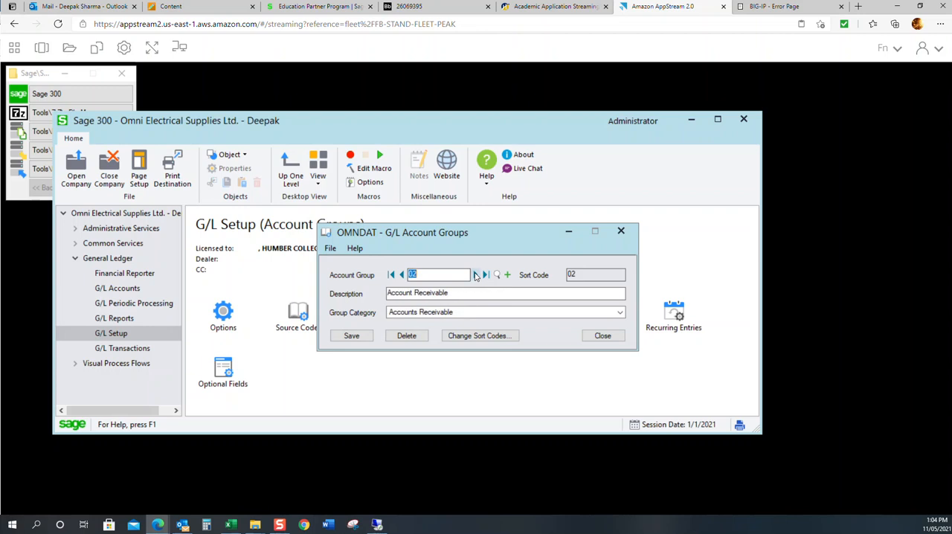
{"action": "left_click", "coordinate": [476, 275]}
{"action": "left_click", "coordinate": [476, 275]}
{"action": "left_click", "coordinate": [476, 275]}
{"action": "left_click", "coordinate": [477, 275]}
{"action": "left_click", "coordinate": [477, 275]}
{"action": "left_click", "coordinate": [476, 275]}
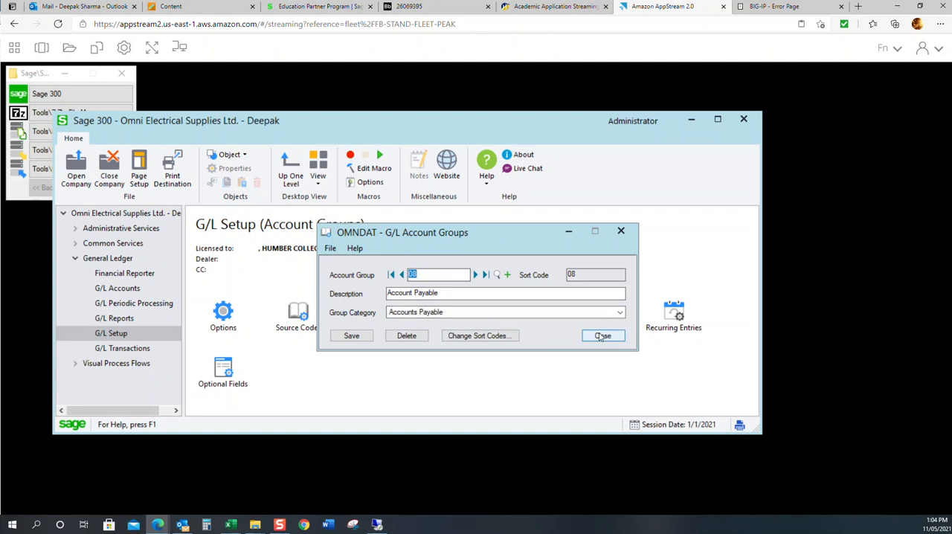
{"action": "left_click", "coordinate": [601, 336]}
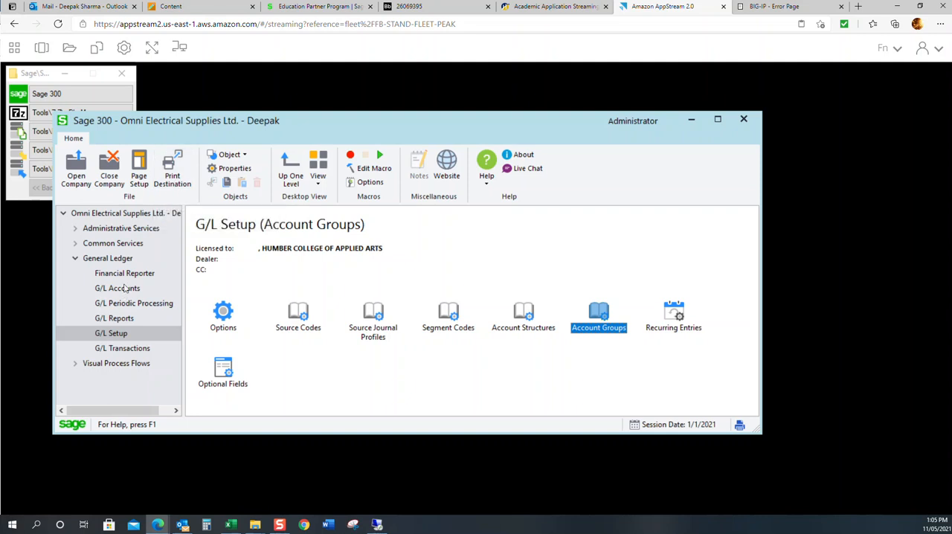
Step: Set the print destination to Preview with Report Paper Size enabled and Letter/A4 as the default paper size
{"action": "left_click", "coordinate": [173, 182]}
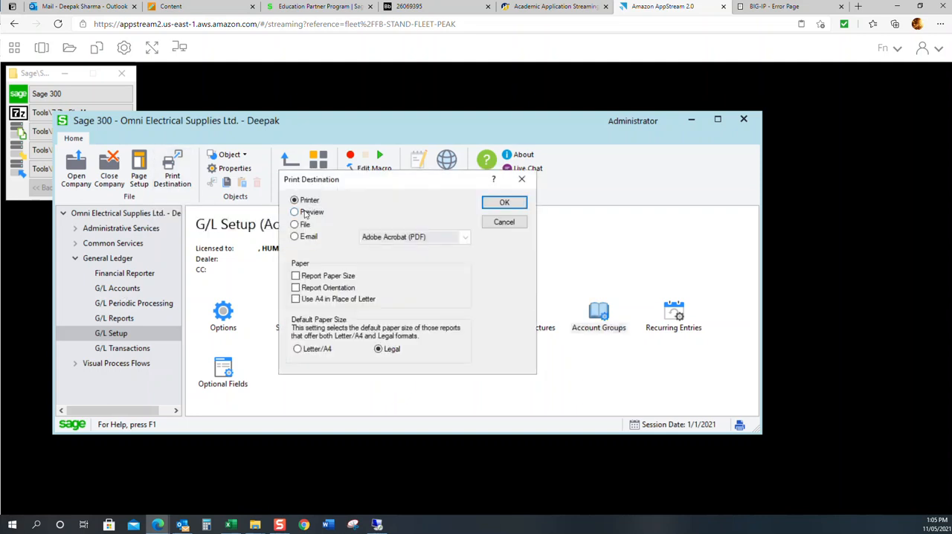
{"action": "left_click", "coordinate": [305, 213]}
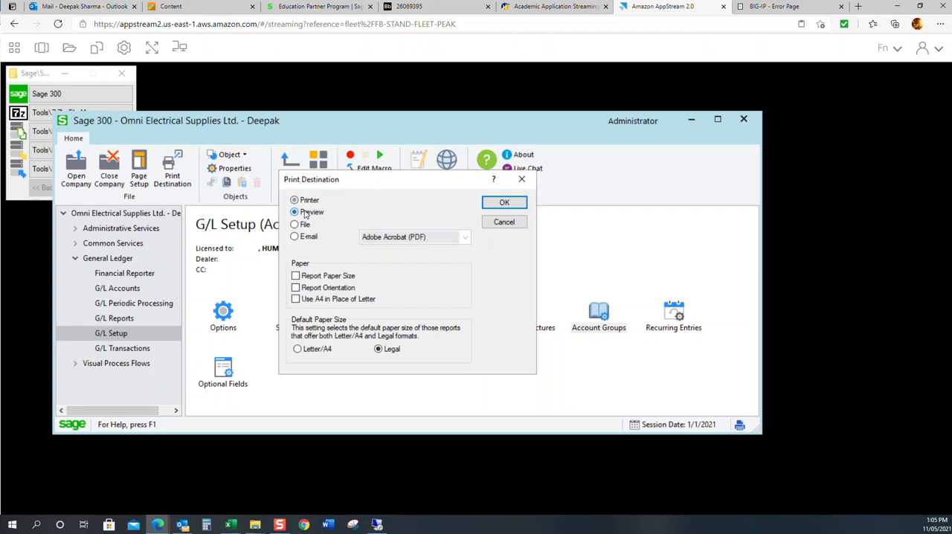
{"action": "left_click", "coordinate": [296, 276]}
{"action": "left_click", "coordinate": [298, 350]}
{"action": "left_click", "coordinate": [500, 204]}
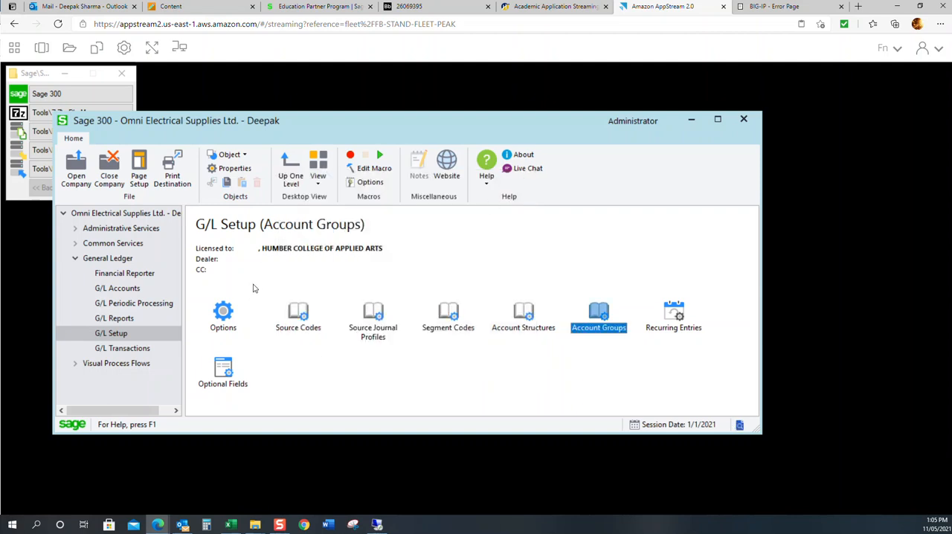
Step: Print the G/L Segment Codes report for all segments
{"action": "left_click", "coordinate": [119, 321]}
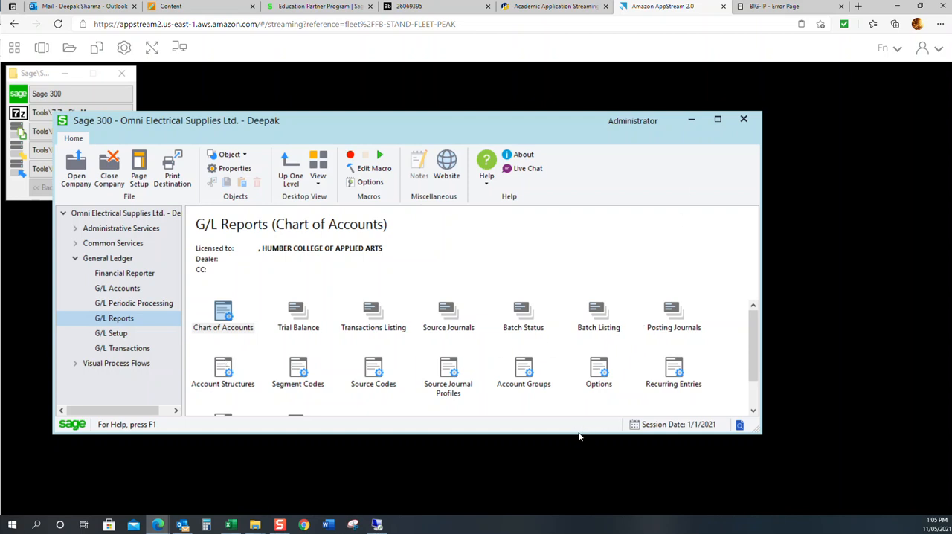
{"action": "left_click_drag", "start_coordinate": [573, 432], "coordinate": [578, 503]}
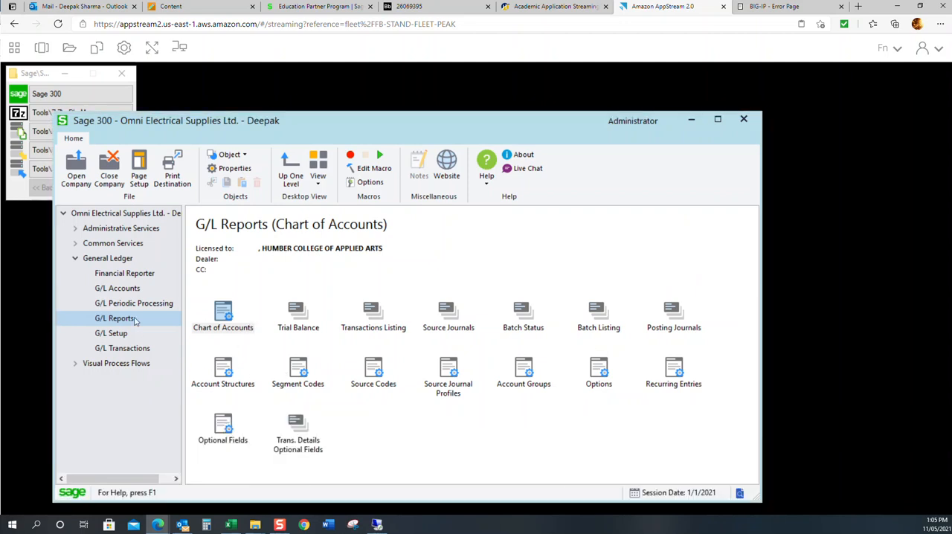
{"action": "left_click", "coordinate": [307, 377]}
{"action": "double_click", "coordinate": [307, 377]}
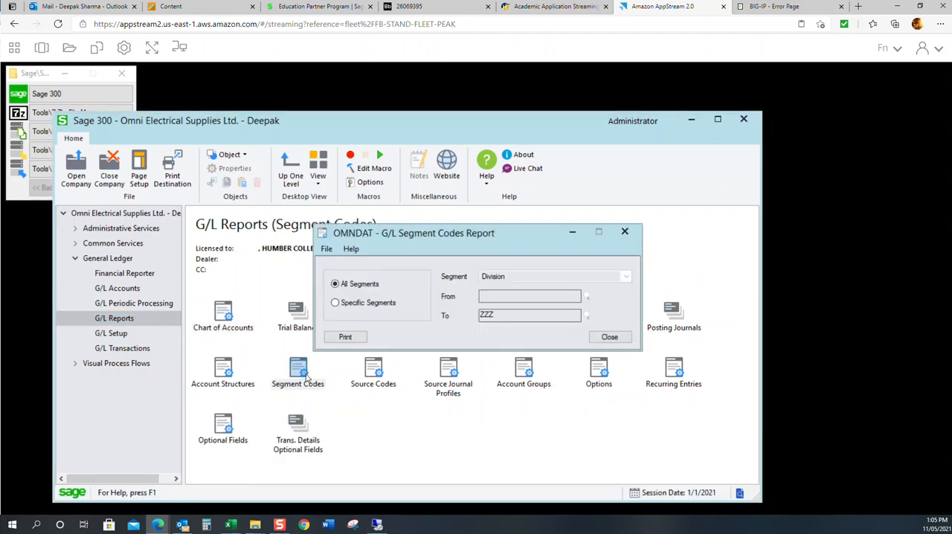
{"action": "left_click", "coordinate": [352, 336]}
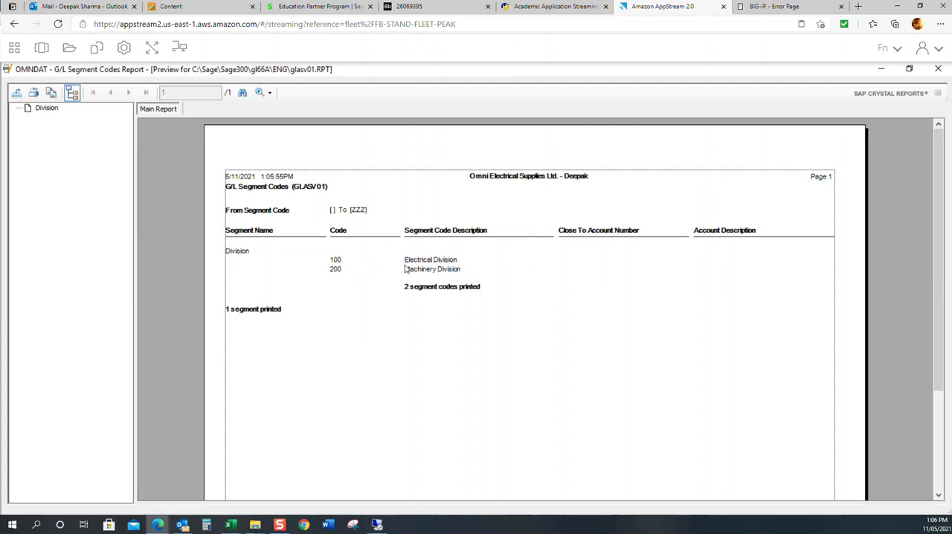
Step: Export the previewed segment codes report to a disk file in Adobe Acrobat (PDF) format
{"action": "left_click", "coordinate": [16, 95]}
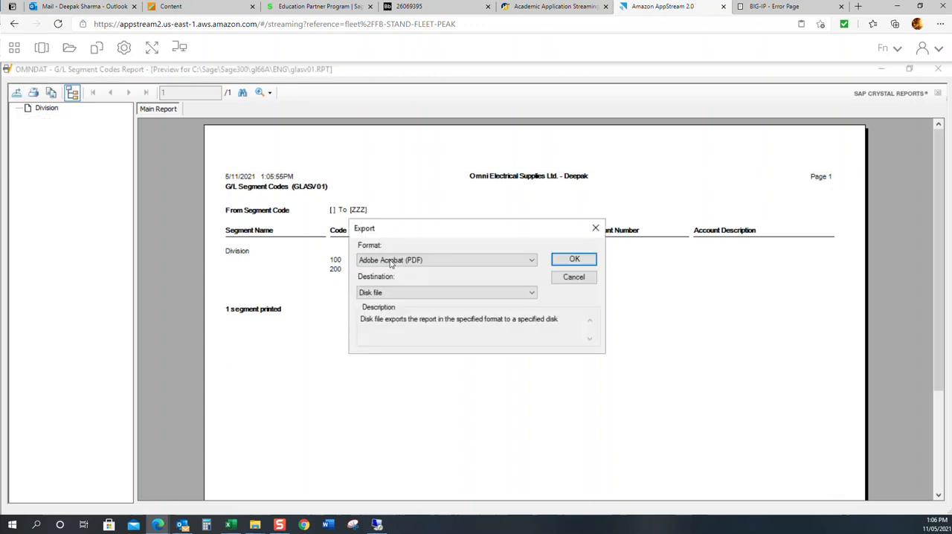
{"action": "left_click", "coordinate": [575, 259]}
{"action": "left_click", "coordinate": [110, 184]}
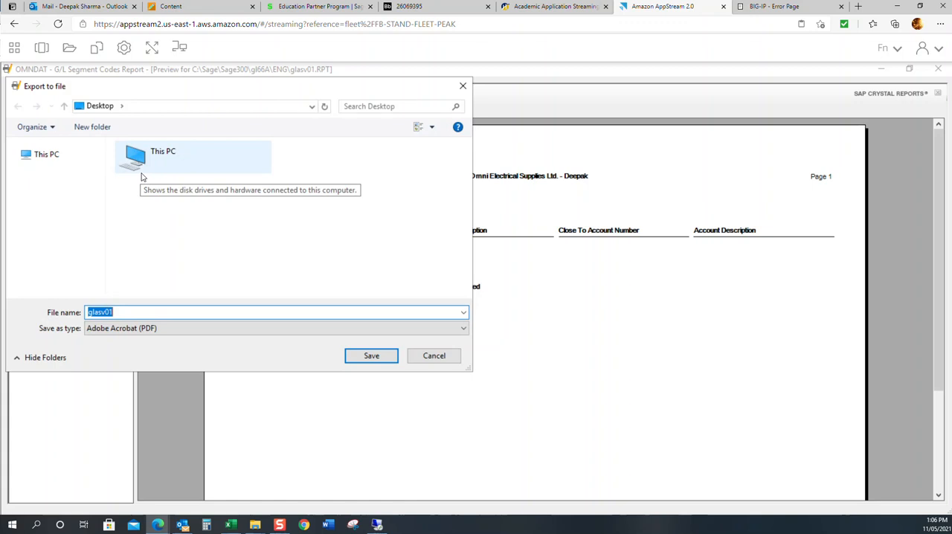
Step: Switch to File Explorer, create a folder named Reports inside the ACCT 204 folder on drive C and open it
{"action": "mouse_move", "coordinate": [255, 524]}
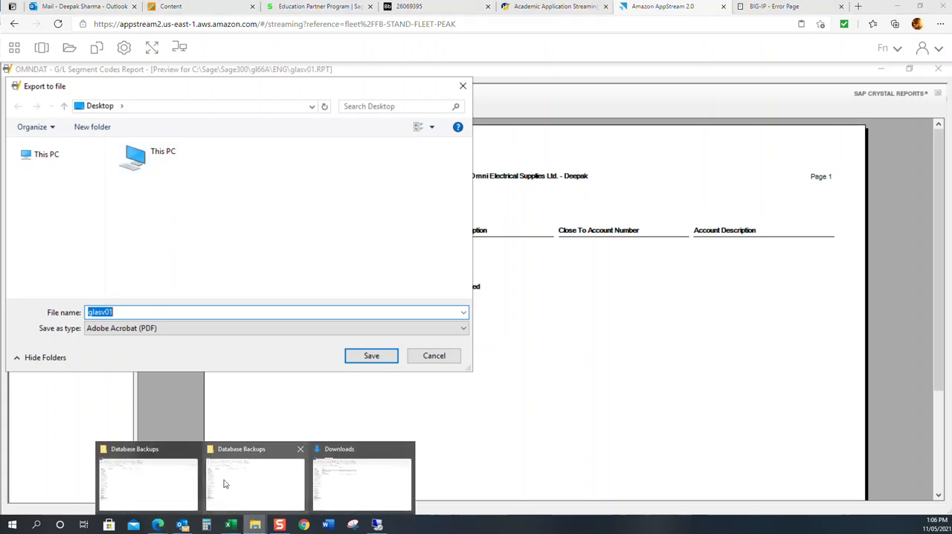
{"action": "left_click", "coordinate": [176, 476]}
{"action": "left_click", "coordinate": [165, 76]}
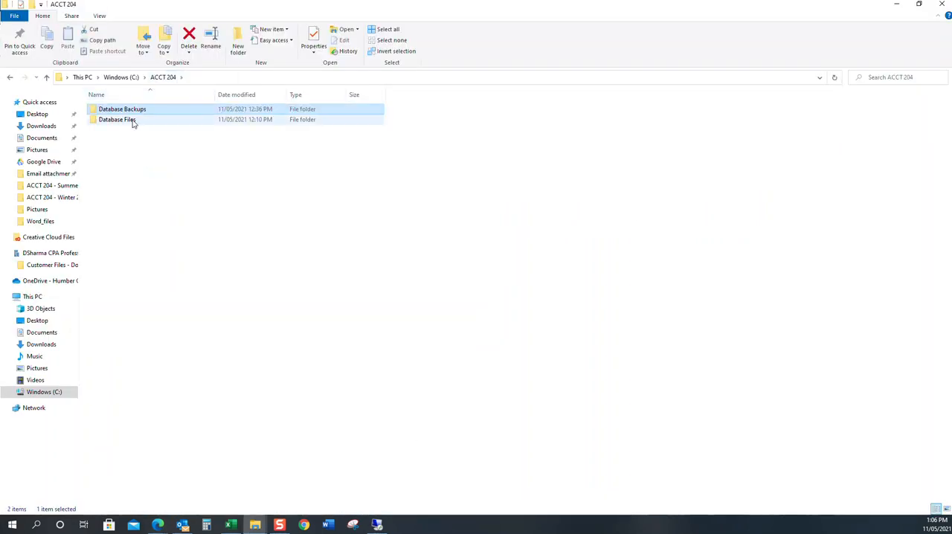
{"action": "left_click", "coordinate": [238, 43]}
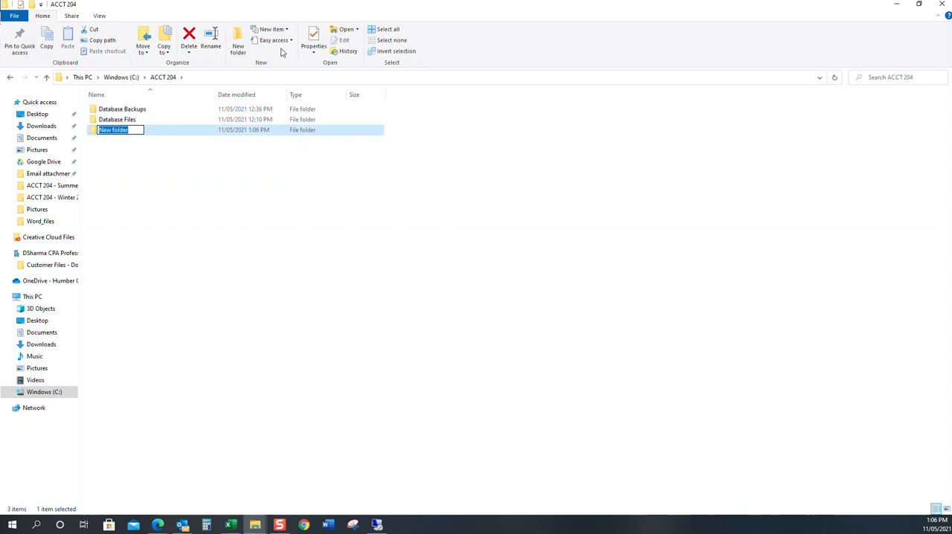
{"action": "type", "text": "Reports"}
{"action": "key", "text": "Return"}
{"action": "key", "text": "Return"}
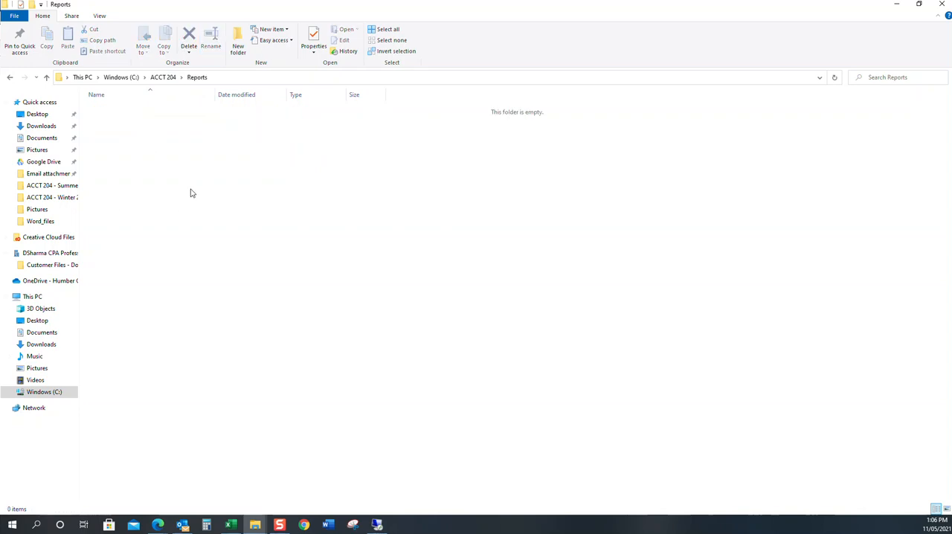
Step: Back in the Sage 300 session, save the report PDF as OMN_Segment_Codes in Temporary Files, then close the preview and report window
{"action": "key", "text": "alt+Tab"}
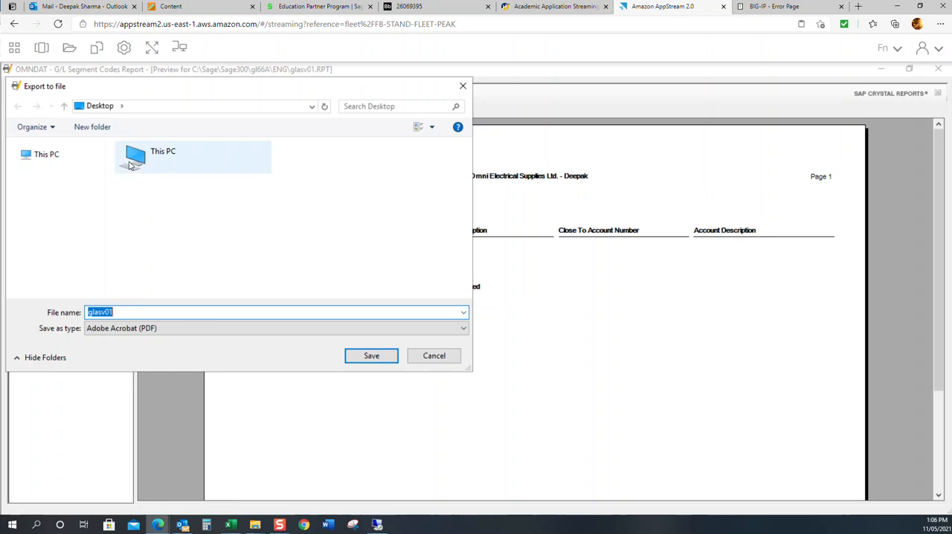
{"action": "left_click", "coordinate": [58, 156]}
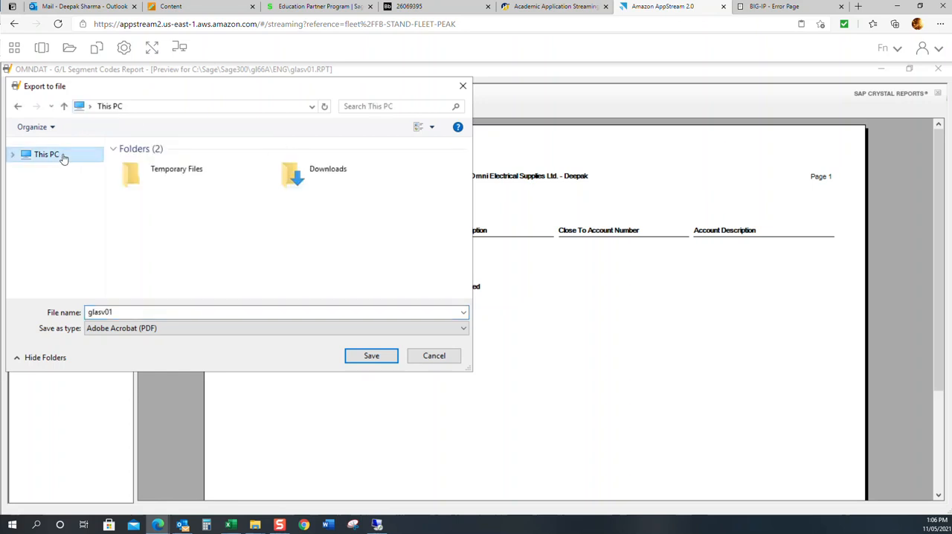
{"action": "double_click", "coordinate": [191, 179]}
{"action": "double_click", "coordinate": [167, 312]}
{"action": "type", "text": "OMN_"}
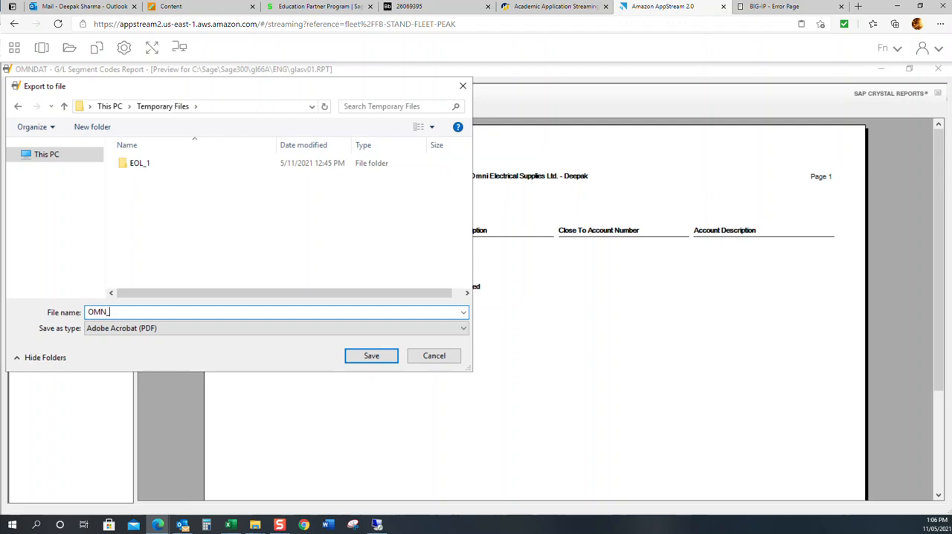
{"action": "type", "text": "Segment_Codes"}
{"action": "key", "text": "Return"}
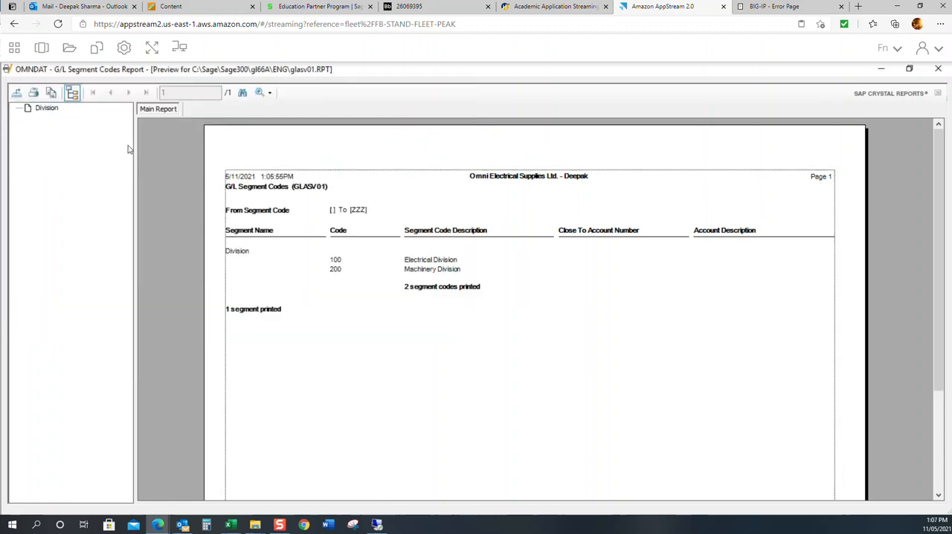
{"action": "left_click", "coordinate": [937, 69]}
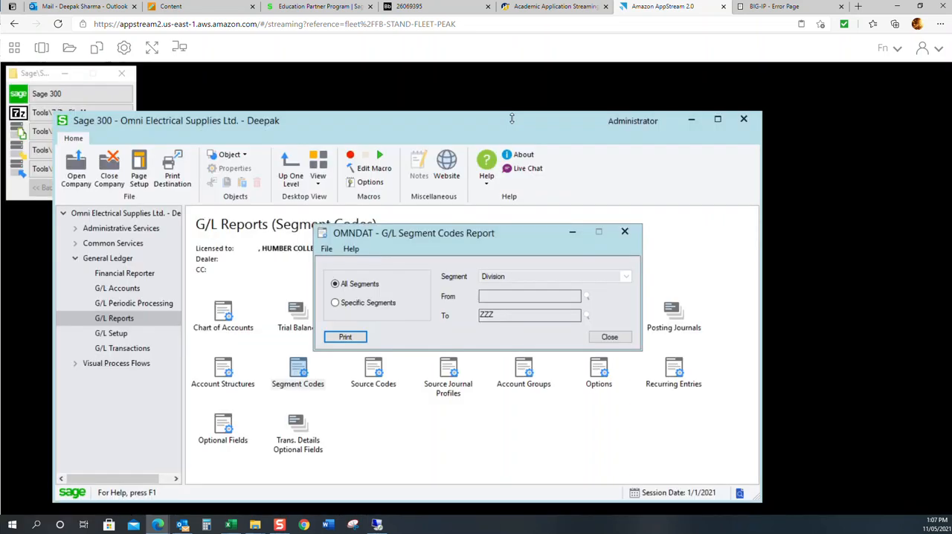
{"action": "left_click", "coordinate": [610, 338]}
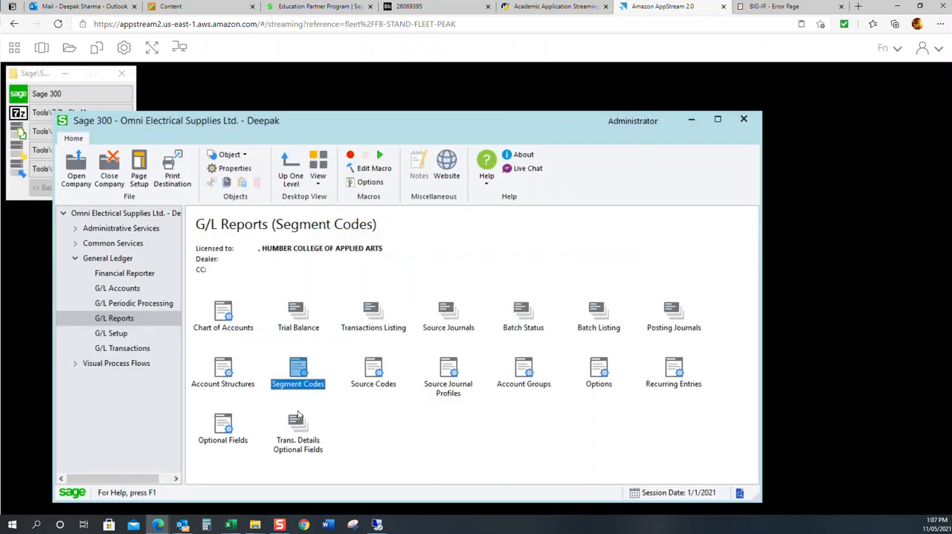
Step: Print the G/L Account Structures report for all structure codes and export the preview to a disk file in Adobe Acrobat (PDF) format
{"action": "double_click", "coordinate": [237, 376]}
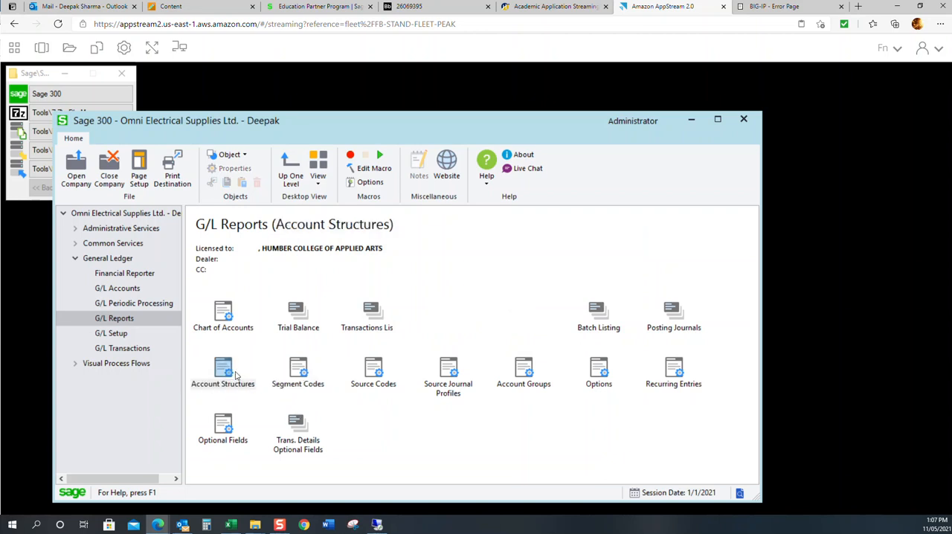
{"action": "left_click", "coordinate": [434, 328]}
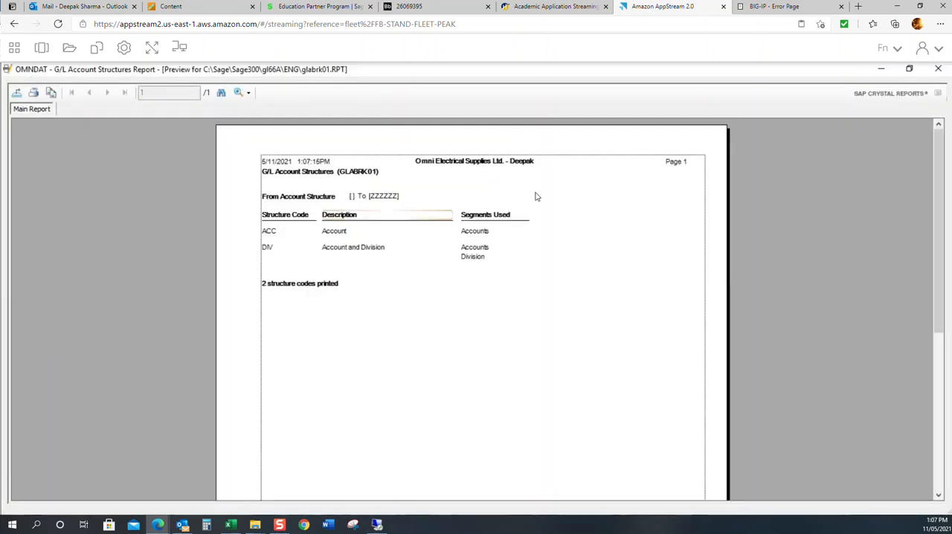
{"action": "left_click", "coordinate": [17, 93]}
{"action": "left_click", "coordinate": [570, 261]}
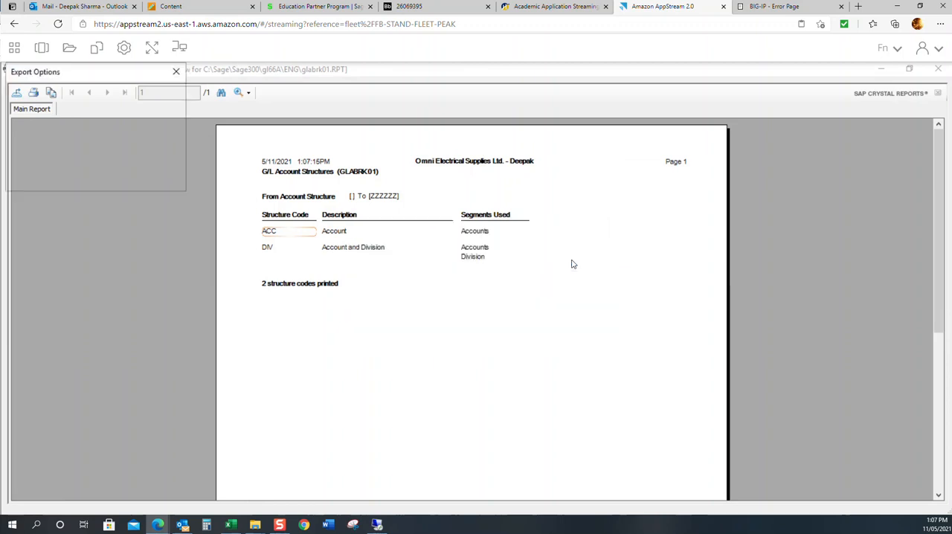
{"action": "left_click", "coordinate": [113, 181]}
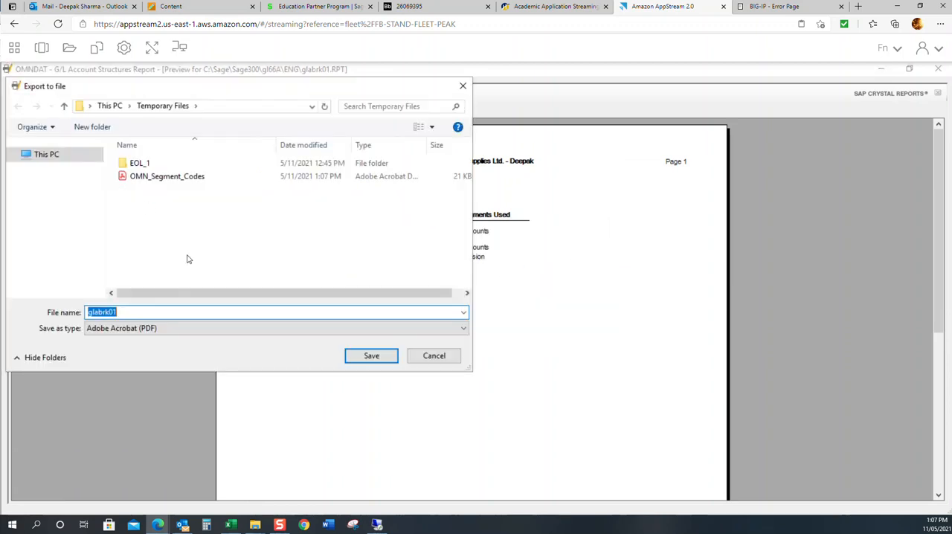
Step: Save the exported PDF as OMN_Acct_Structure in Temporary Files, then close the preview and the account structures report window
{"action": "type", "text": "OMN_"}
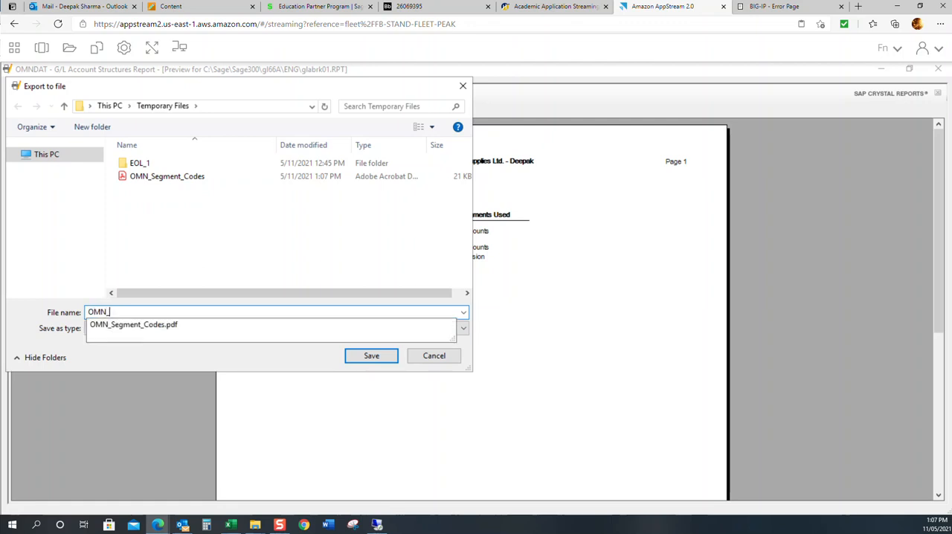
{"action": "left_click", "coordinate": [355, 76]}
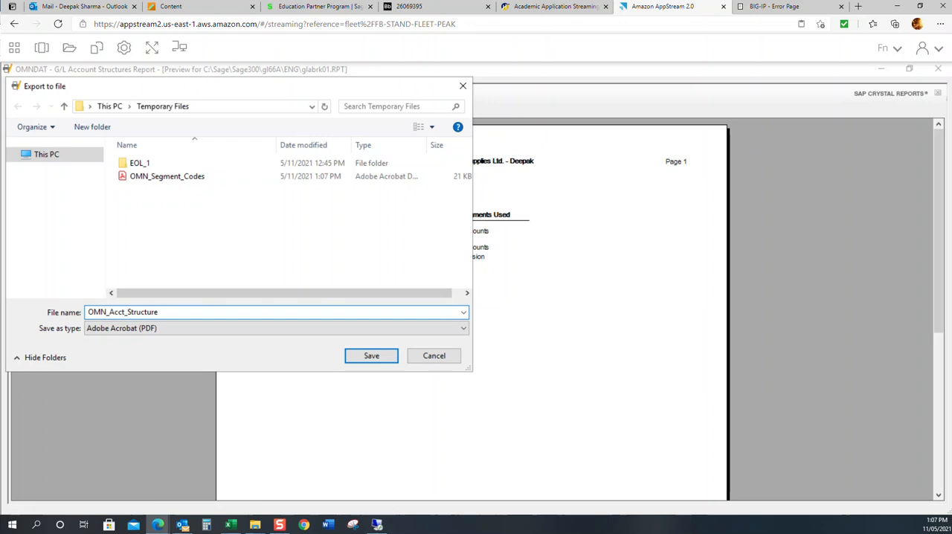
{"action": "key", "text": "Return"}
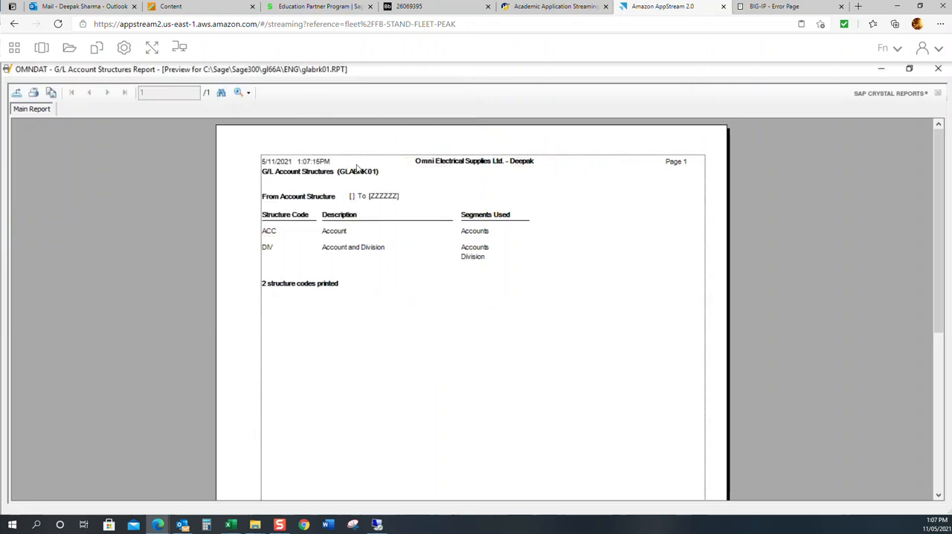
{"action": "left_click", "coordinate": [938, 68]}
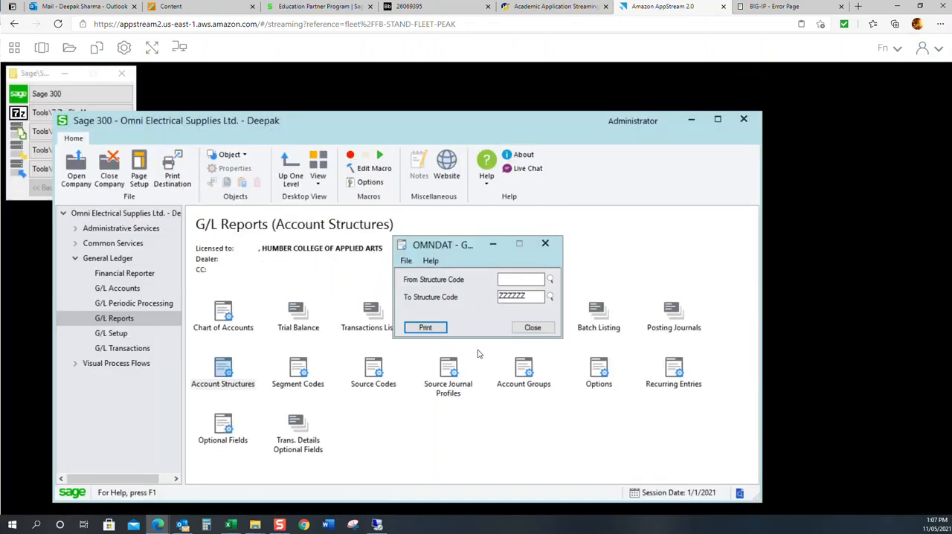
{"action": "left_click", "coordinate": [533, 328]}
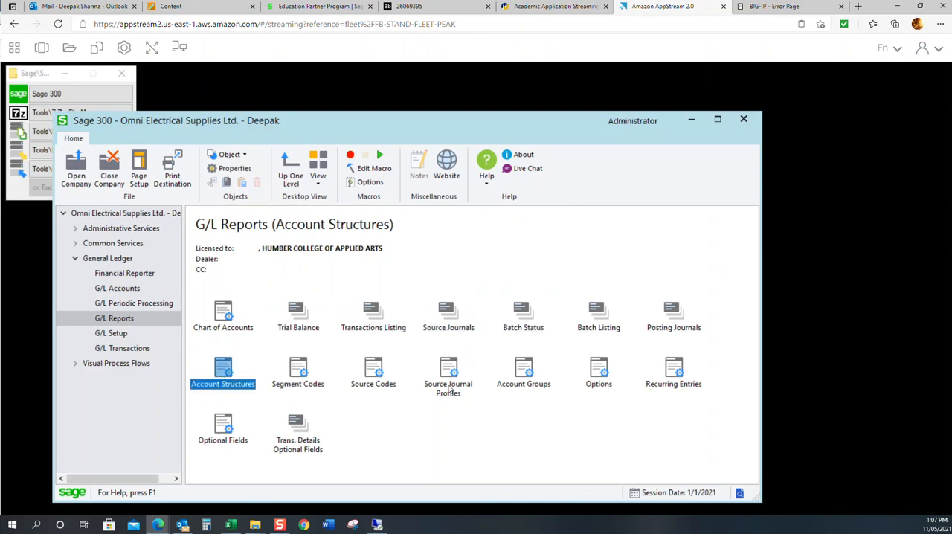
Step: Print the G/L Source Codes report for all source codes and export the preview to a disk file in Adobe Acrobat (PDF) format
{"action": "double_click", "coordinate": [379, 372]}
{"action": "left_click", "coordinate": [441, 328]}
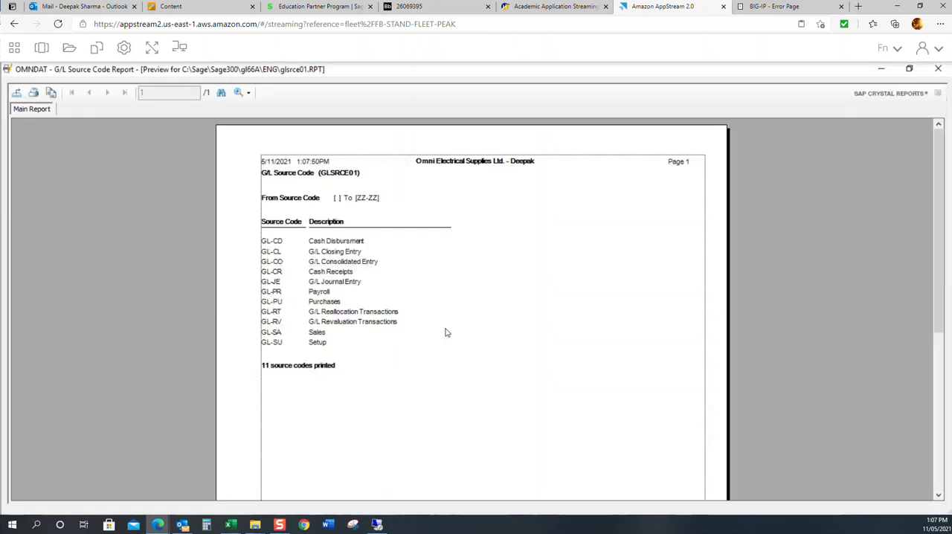
{"action": "left_click", "coordinate": [17, 93]}
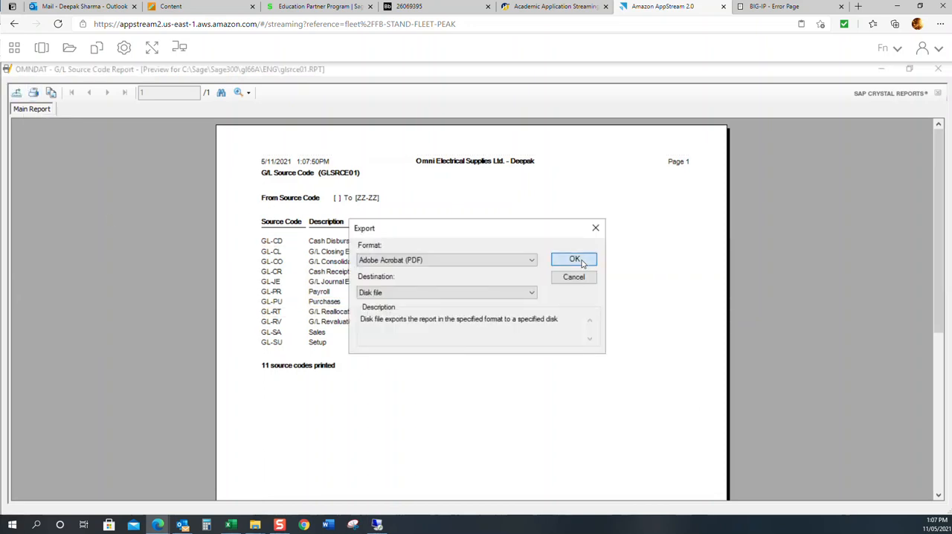
{"action": "left_click", "coordinate": [582, 260]}
{"action": "left_click", "coordinate": [110, 181]}
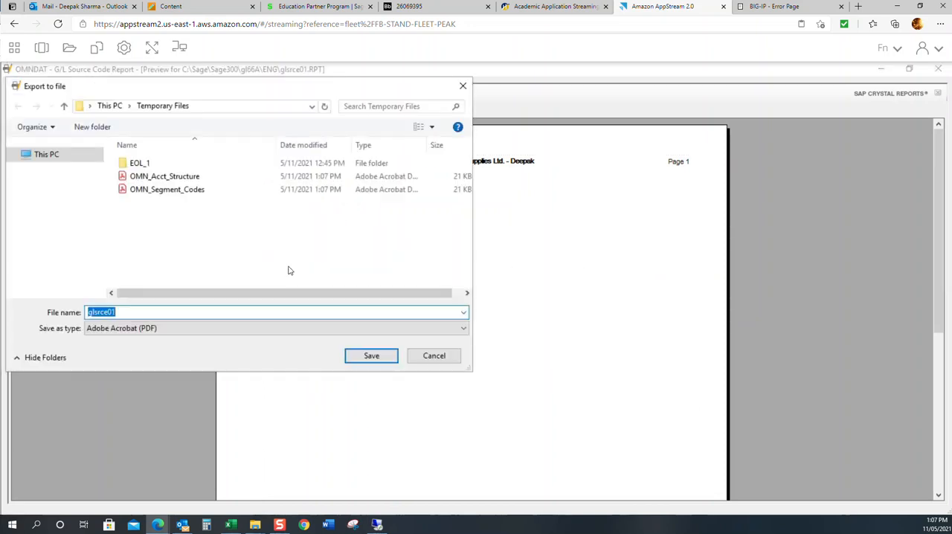
Step: Save the exported PDF as OMN_Source_Codes in Temporary Files, then close the preview and the source codes report window
{"action": "type", "text": "OMN"}
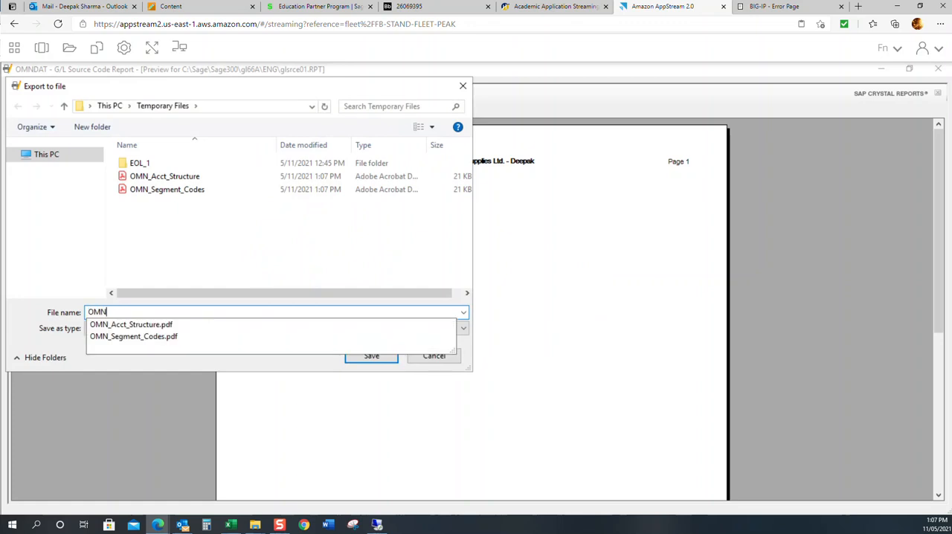
{"action": "type", "text": "_Source_Co"}
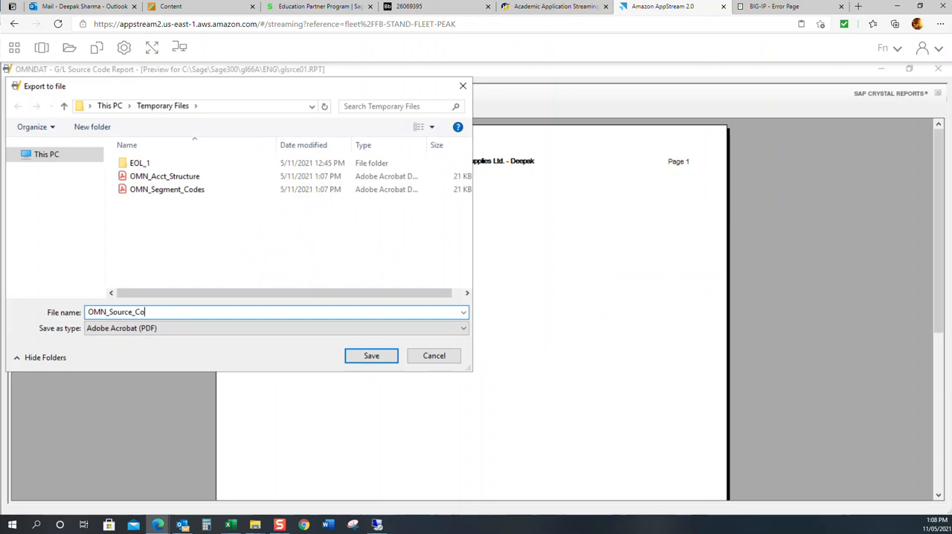
{"action": "type", "text": "des"}
{"action": "key", "text": "Return"}
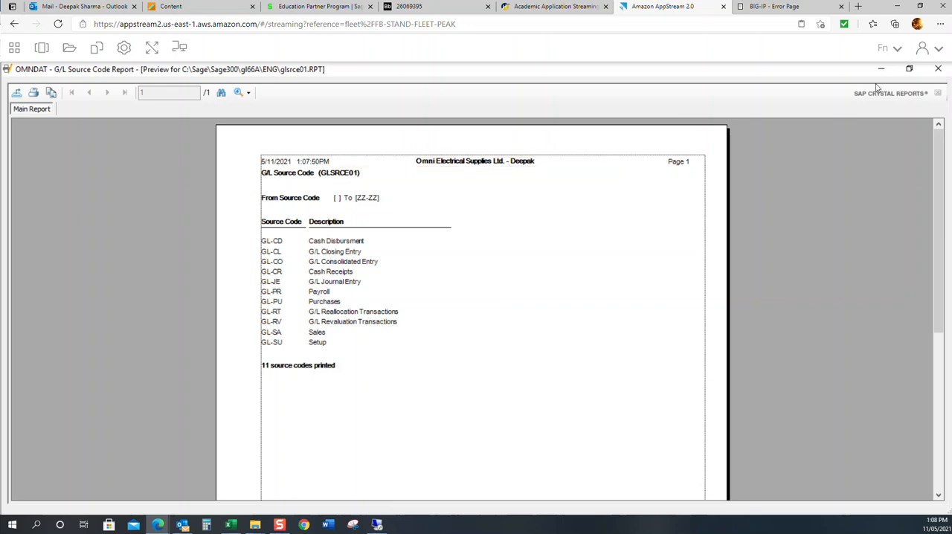
{"action": "left_click", "coordinate": [938, 69]}
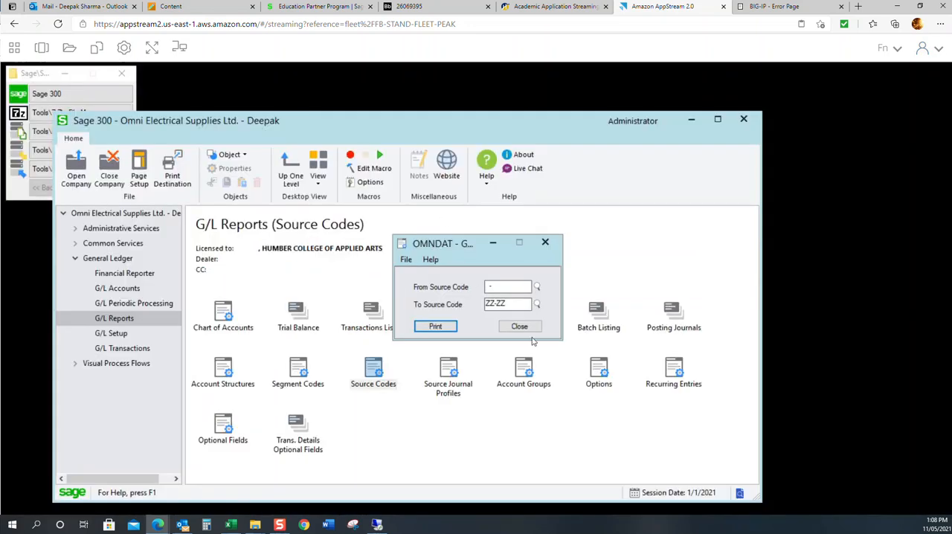
{"action": "left_click", "coordinate": [520, 327]}
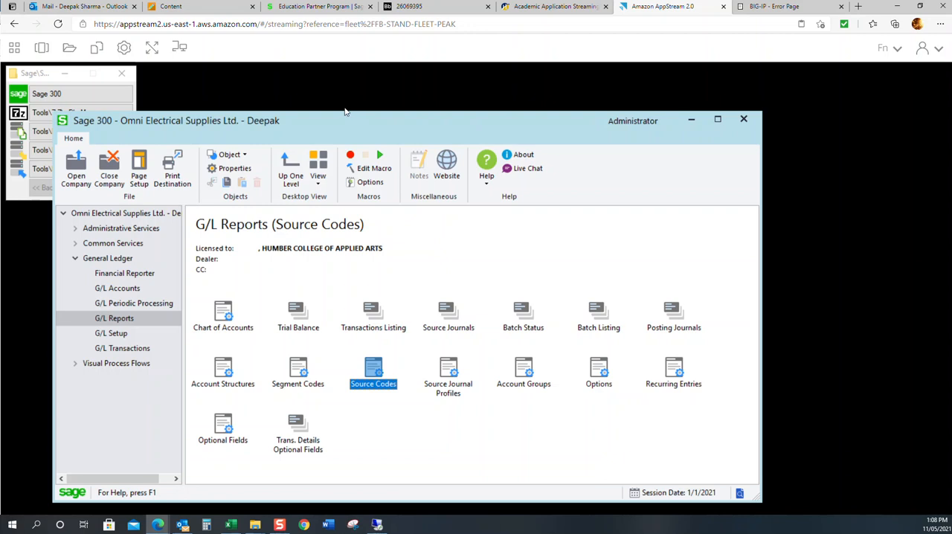
Step: Download OMN_Acct_Structure.pdf, OMN_Segment_Codes.pdf and OMN_Source_Codes.pdf from the Temporary Files folder of the AppStream session
{"action": "left_click", "coordinate": [67, 50]}
{"action": "left_click", "coordinate": [296, 229]}
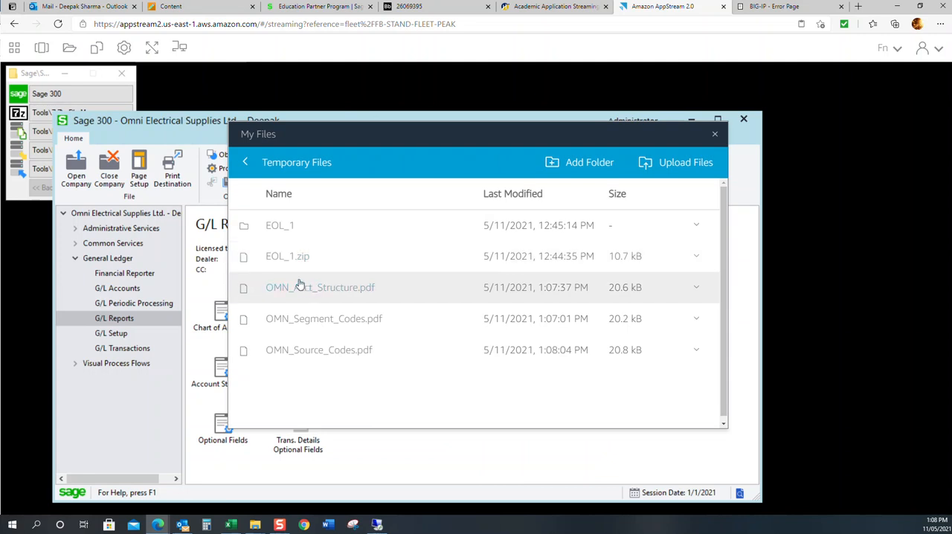
{"action": "left_click", "coordinate": [697, 290]}
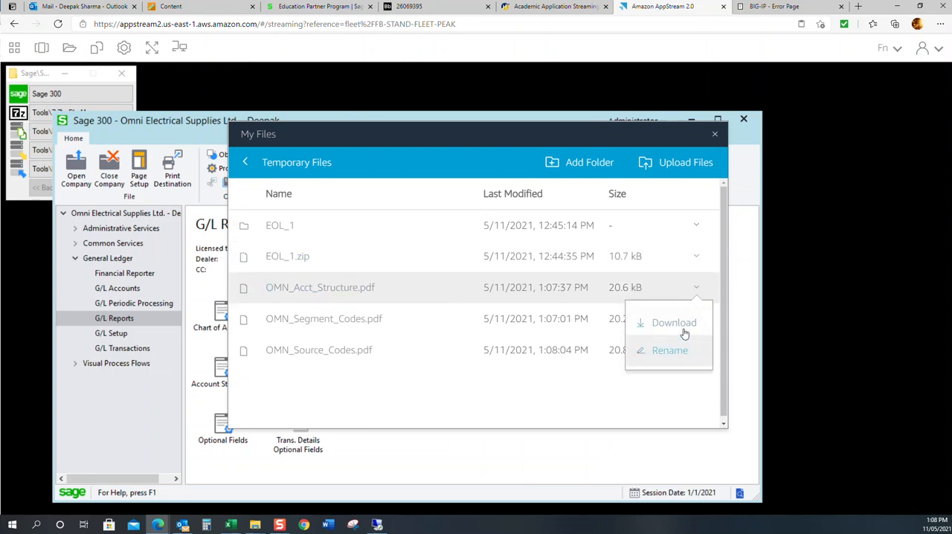
{"action": "left_click", "coordinate": [682, 327]}
{"action": "left_click", "coordinate": [696, 318]}
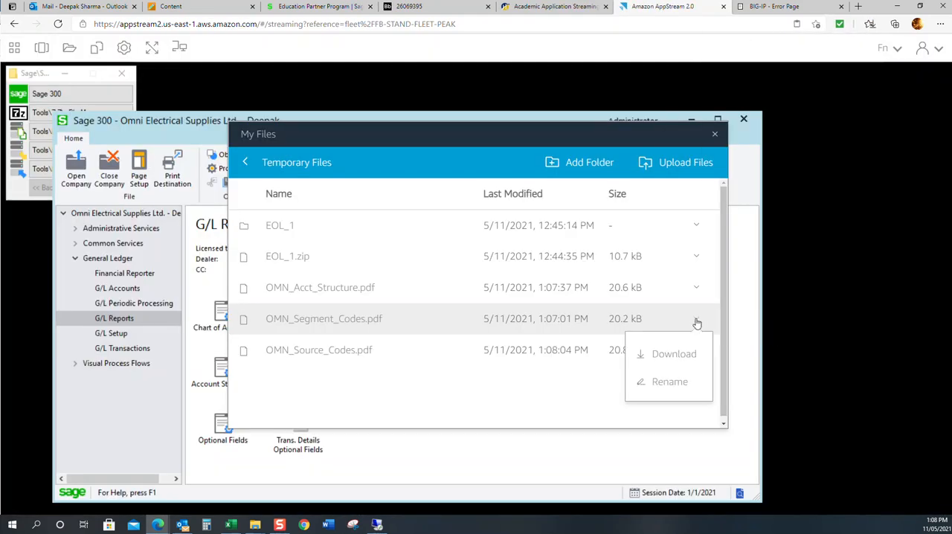
{"action": "left_click", "coordinate": [685, 354]}
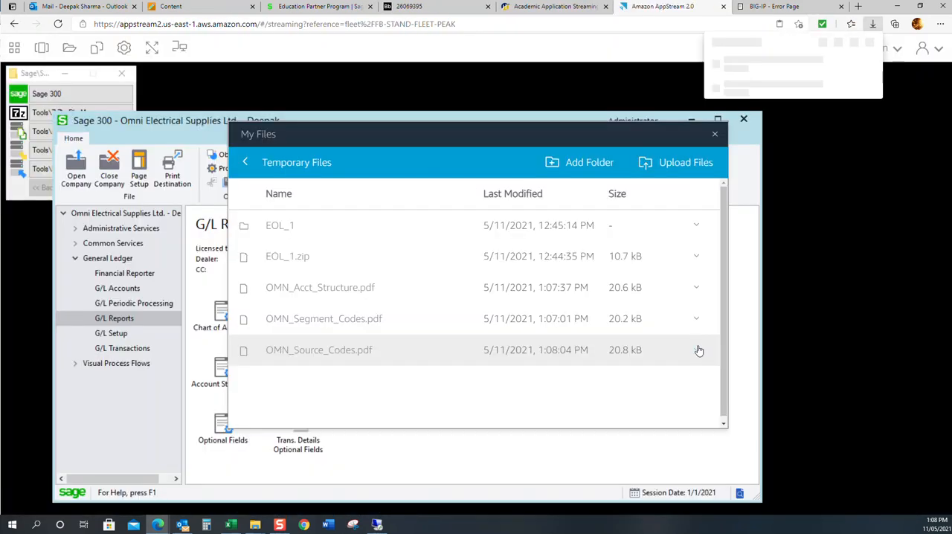
{"action": "left_click", "coordinate": [697, 351]}
{"action": "left_click", "coordinate": [682, 385]}
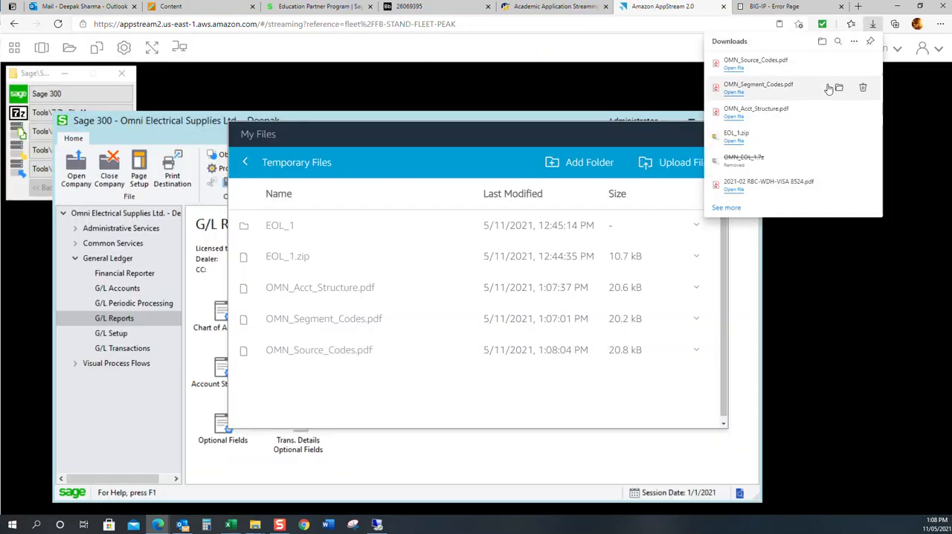
Step: In File Explorer, transfer the three downloaded OMN report PDFs from Downloads to the Reports folder inside ACCT 204 on drive C
{"action": "left_click", "coordinate": [841, 89]}
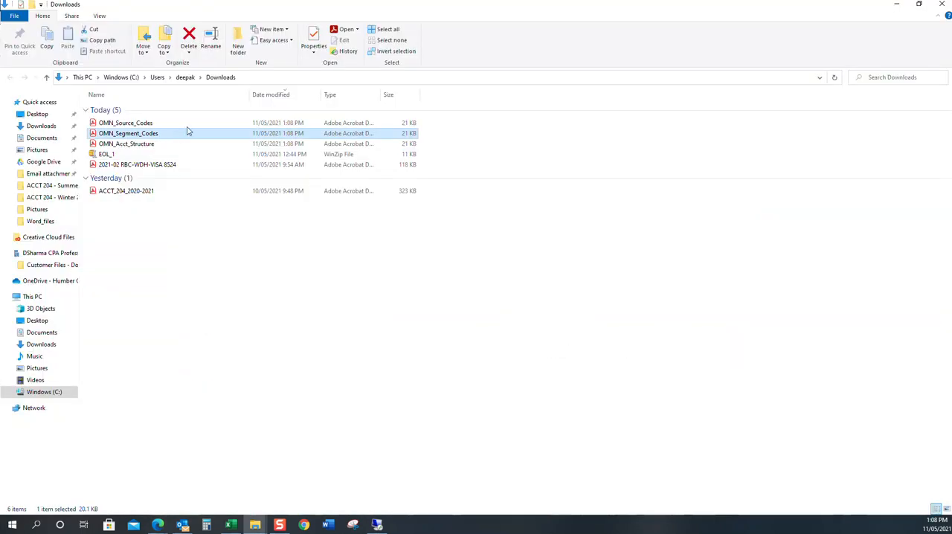
{"action": "left_click", "coordinate": [165, 123]}
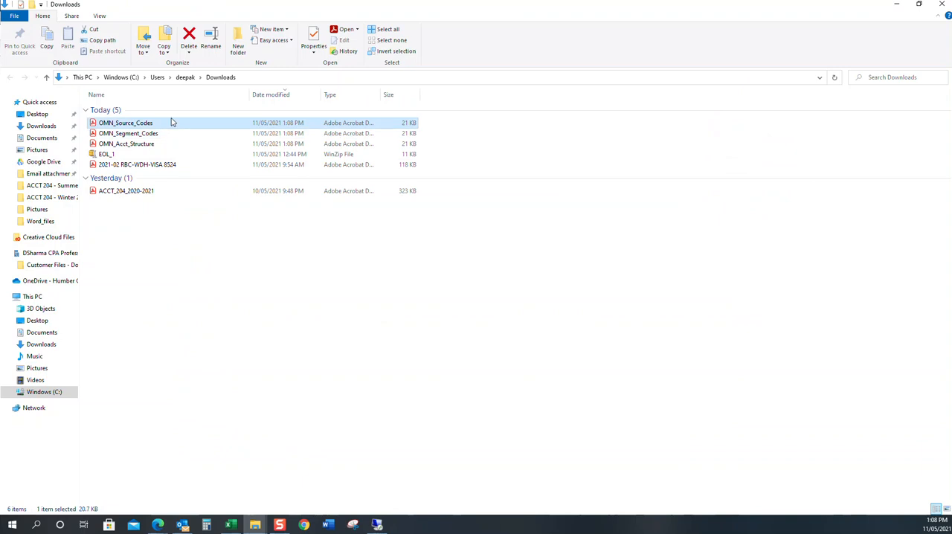
{"action": "key", "text": "shift+Down"}
{"action": "key", "text": "shift+Down"}
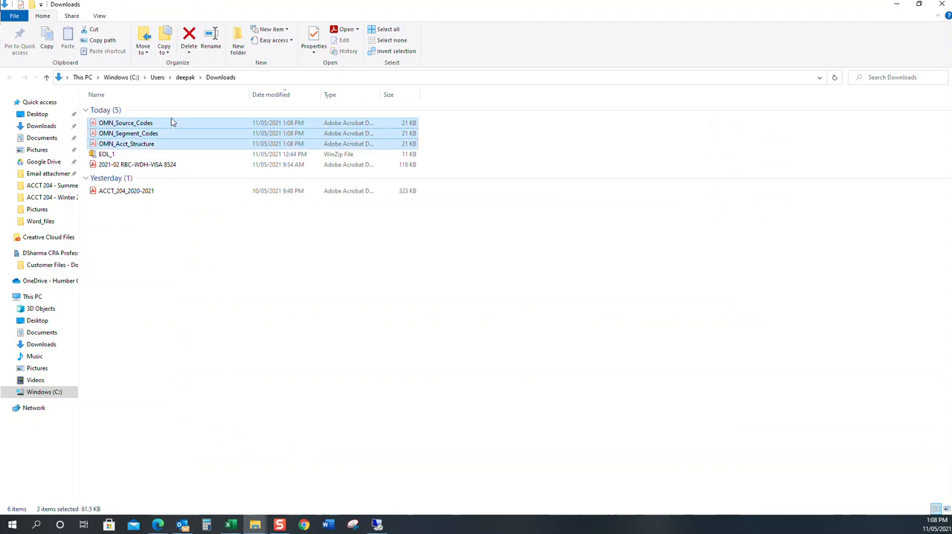
{"action": "left_click", "coordinate": [44, 297]}
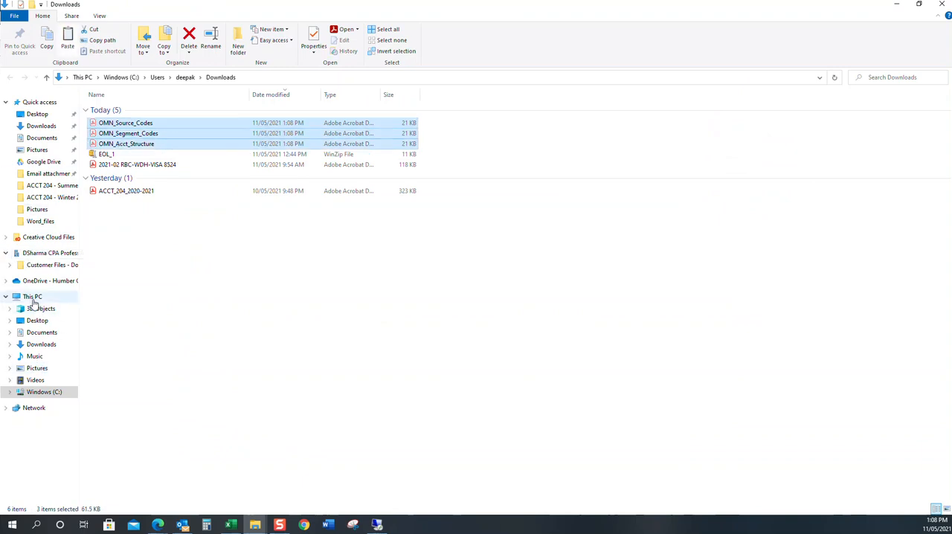
{"action": "left_click", "coordinate": [138, 192]}
{"action": "double_click", "coordinate": [138, 192]}
{"action": "double_click", "coordinate": [127, 120]}
{"action": "left_click", "coordinate": [126, 131]}
{"action": "double_click", "coordinate": [126, 132]}
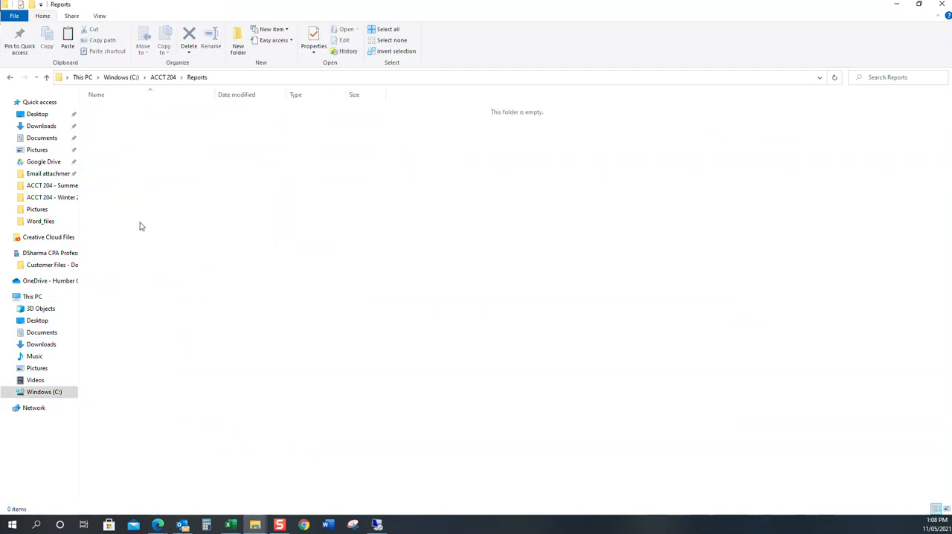
{"action": "key", "text": "ctrl+v"}
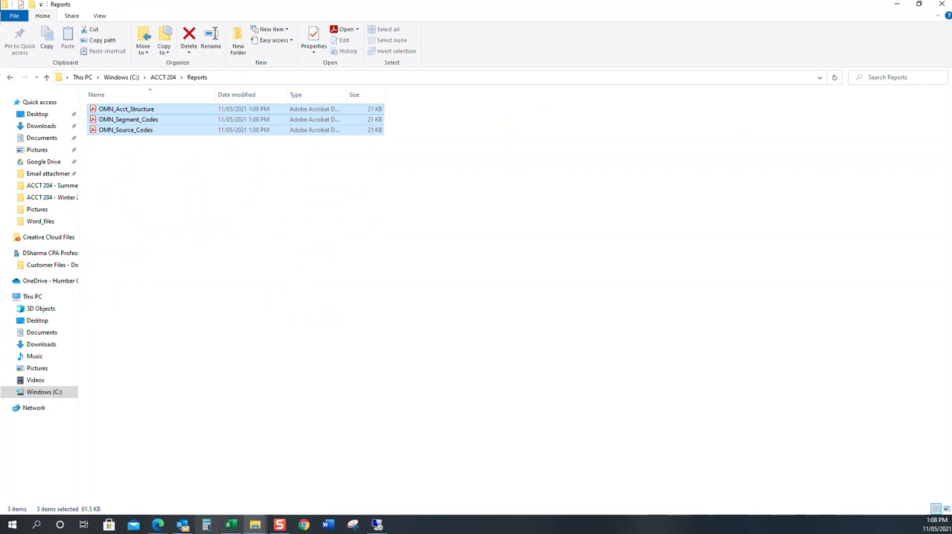
Step: Switch back to the AppStream session and close the browser's downloads list and the My Files window
{"action": "left_click", "coordinate": [156, 526]}
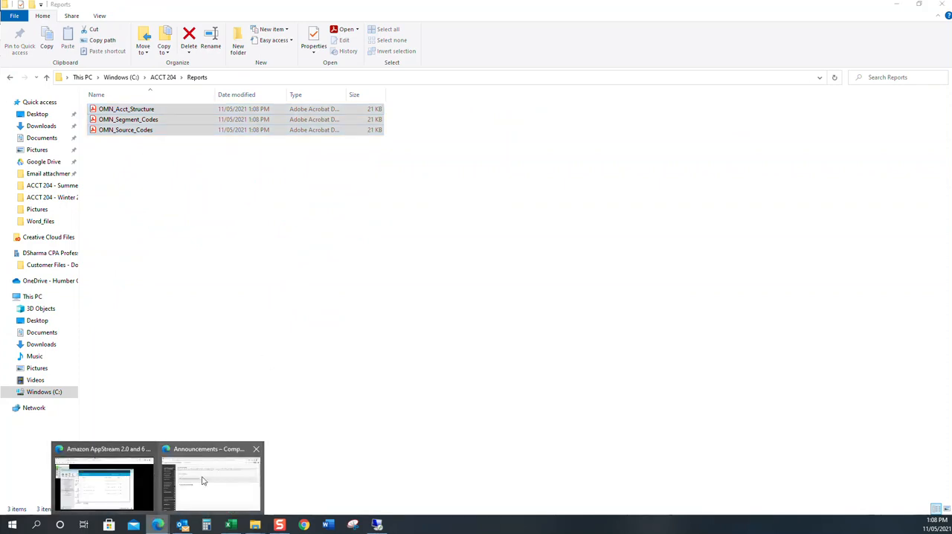
{"action": "left_click", "coordinate": [128, 485]}
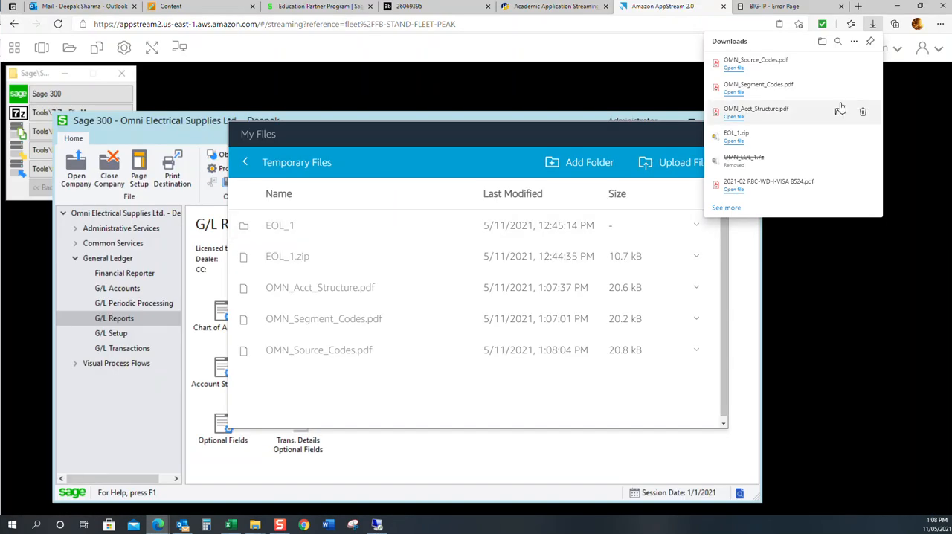
{"action": "left_click", "coordinate": [825, 326]}
{"action": "left_click", "coordinate": [715, 139]}
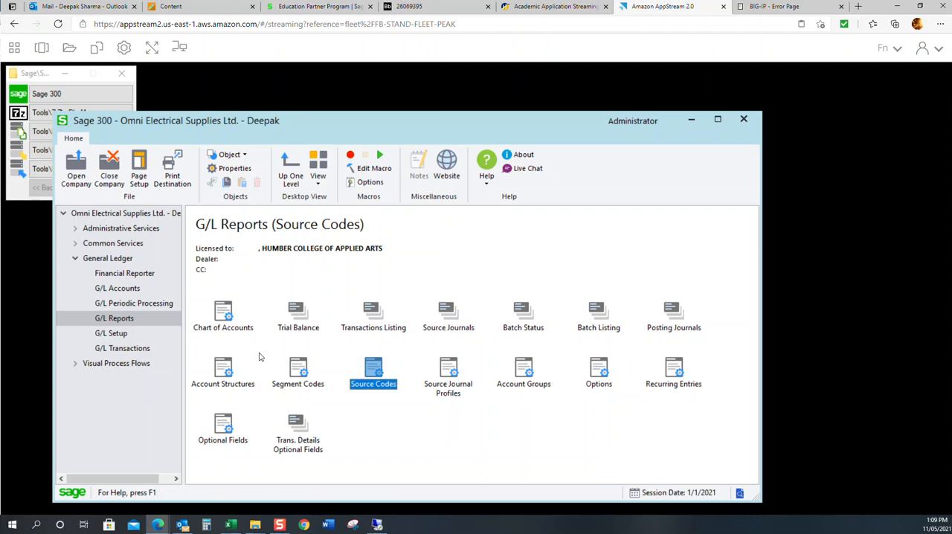
Step: In File Explorer, create a new folder named OMN_EOL_2 inside the Database Backups folder of ACCT 204
{"action": "mouse_move", "coordinate": [255, 524]}
{"action": "left_click", "coordinate": [158, 481]}
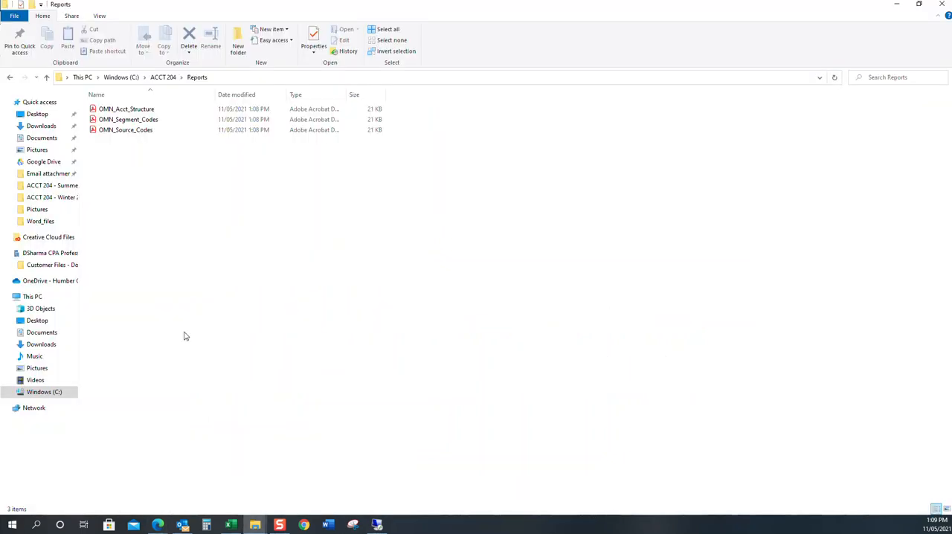
{"action": "left_click", "coordinate": [163, 76]}
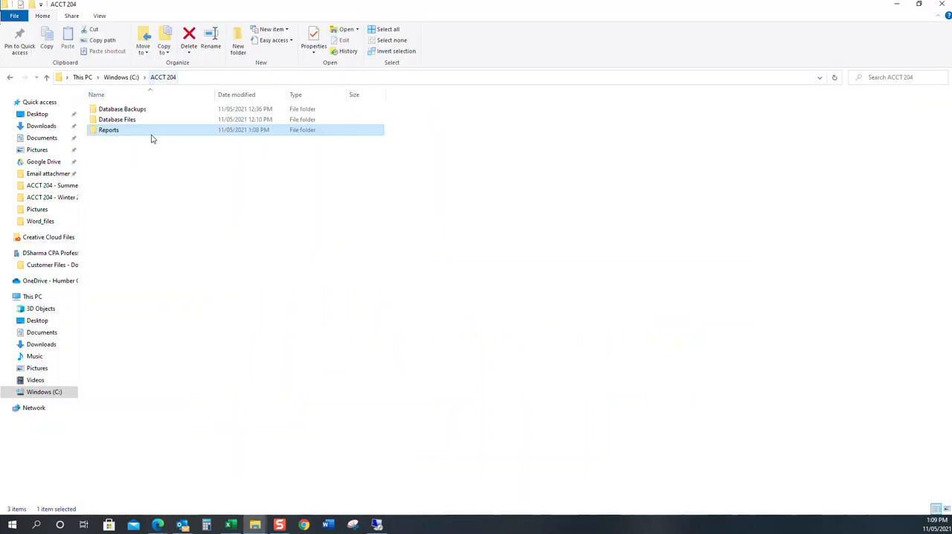
{"action": "double_click", "coordinate": [146, 110]}
{"action": "left_click", "coordinate": [237, 41]}
{"action": "type", "text": "Stud"}
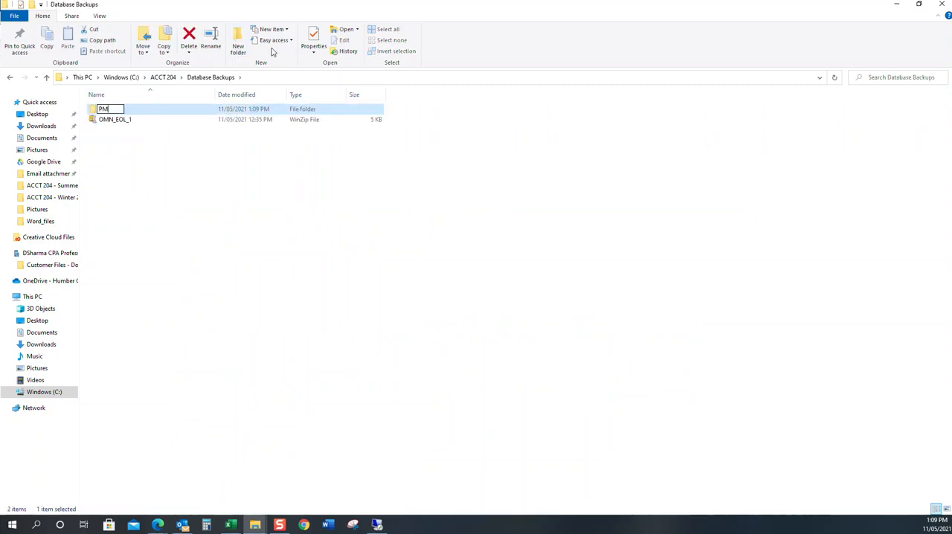
{"action": "key", "text": "BackSpace"}
{"action": "key", "text": "BackSpace"}
{"action": "key", "text": "BackSpace"}
{"action": "key", "text": "BackSpace"}
{"action": "type", "text": "OMN_EOL_2"}
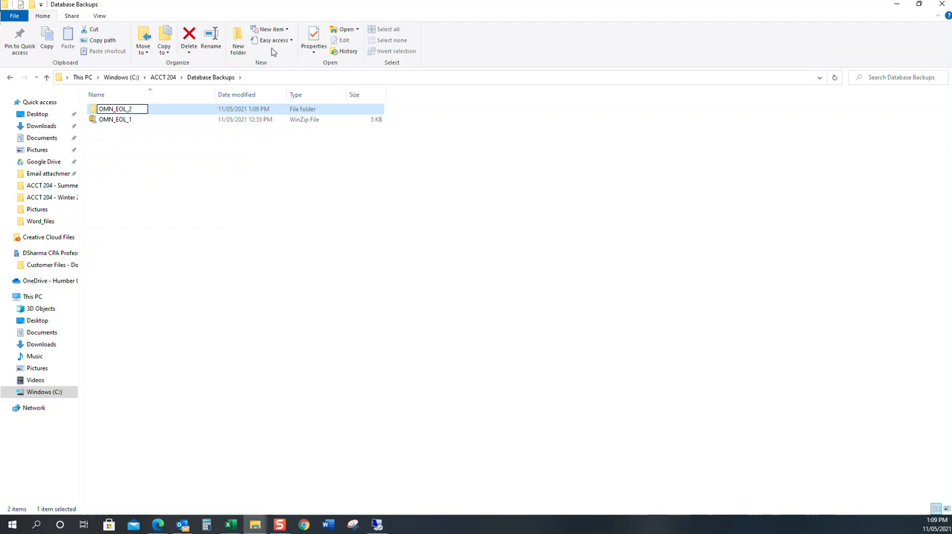
{"action": "key", "text": "Return"}
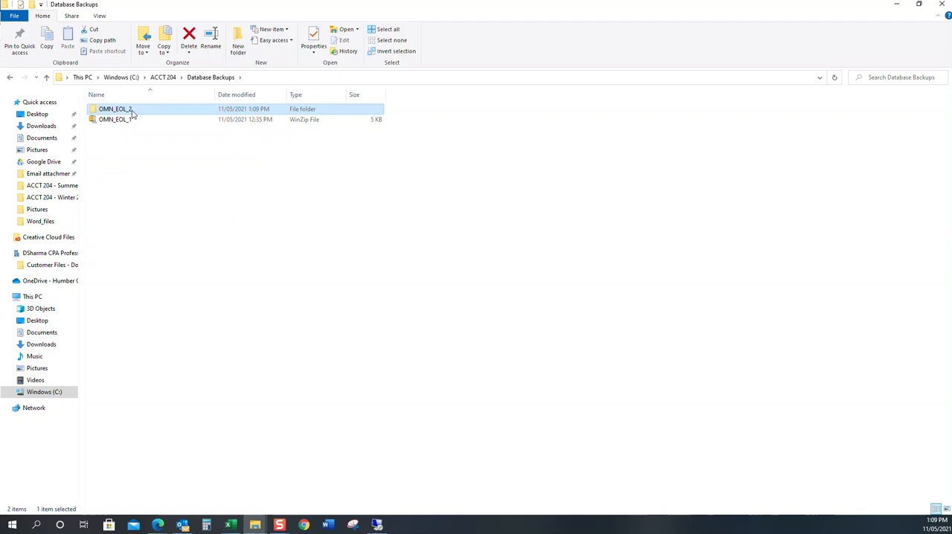
Step: Copy the new folder's name, switch to the AppStream session and create an OMN_EOL_2 folder in Temporary Files, then close My Files
{"action": "left_click", "coordinate": [132, 113]}
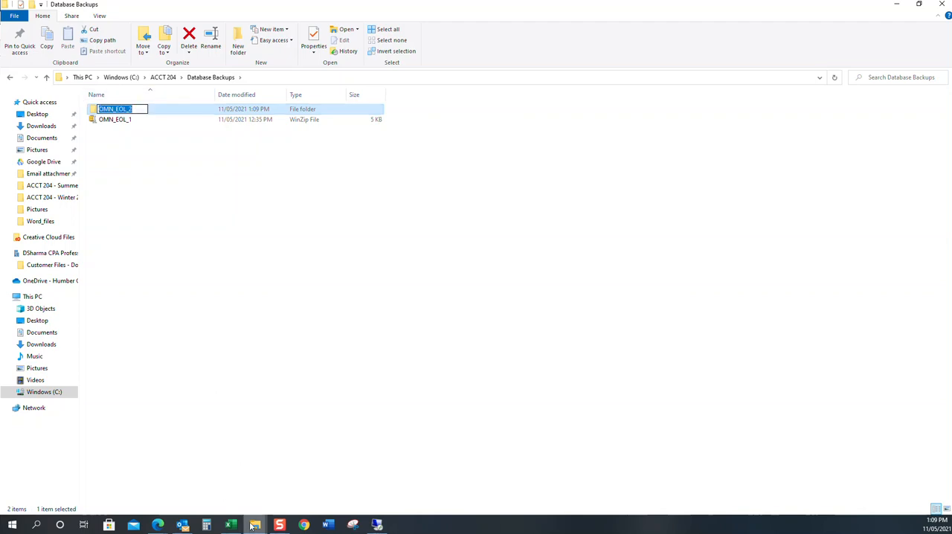
{"action": "left_click", "coordinate": [157, 524]}
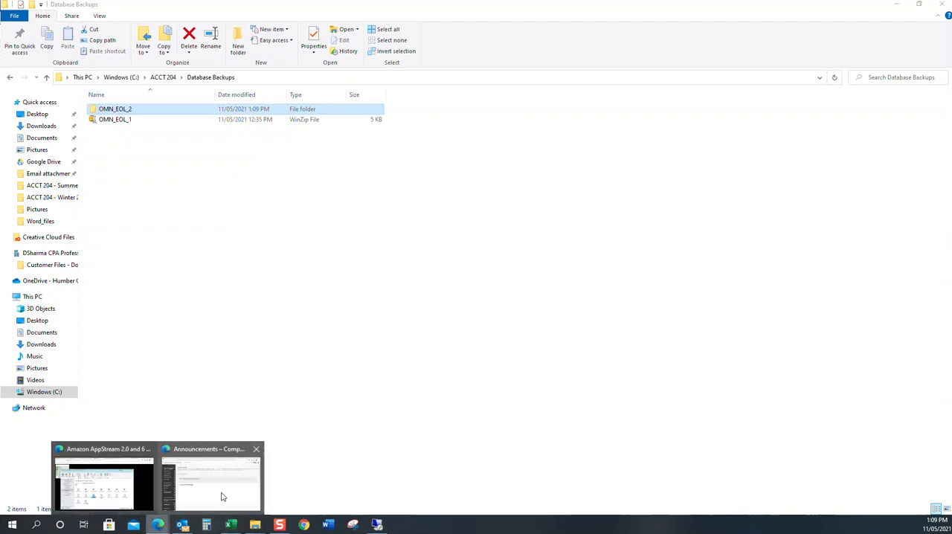
{"action": "left_click", "coordinate": [104, 484]}
{"action": "left_click", "coordinate": [72, 48]}
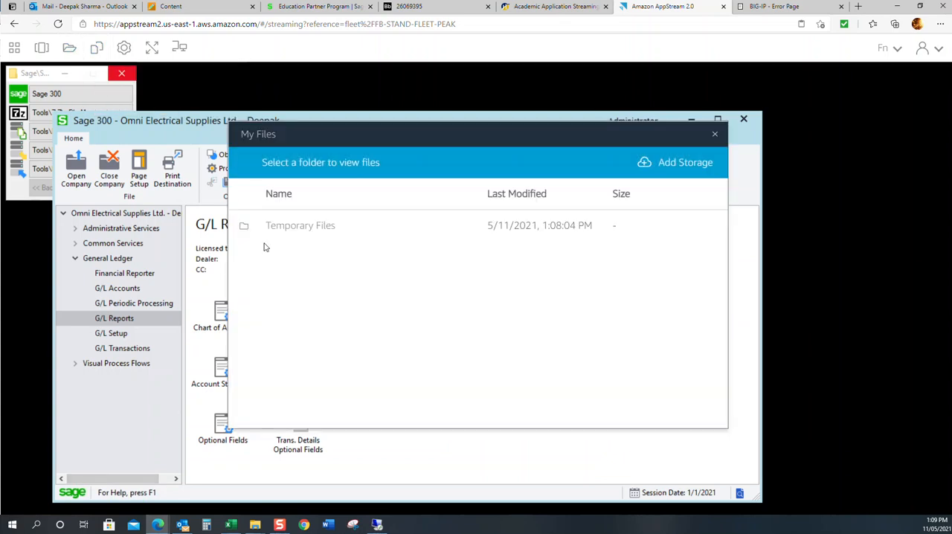
{"action": "left_click", "coordinate": [287, 226]}
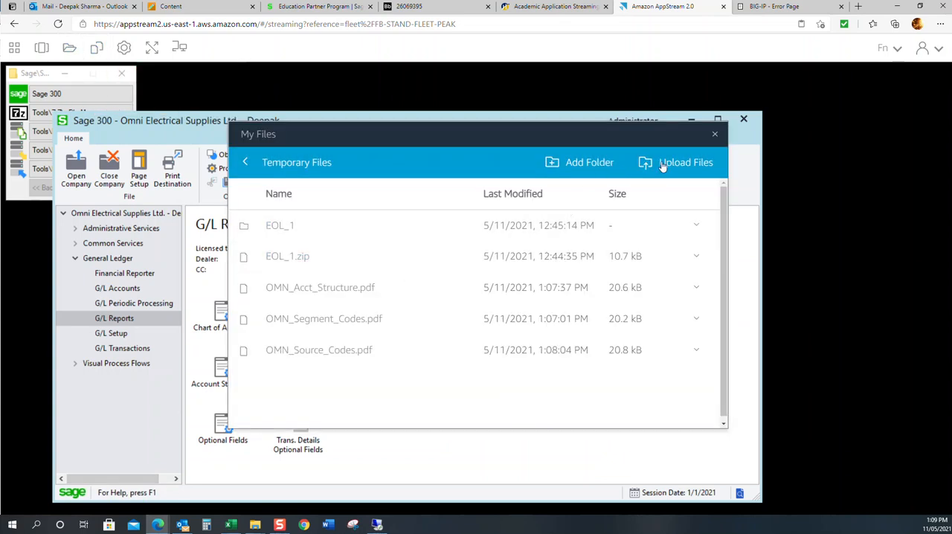
{"action": "left_click", "coordinate": [597, 164]}
{"action": "left_click", "coordinate": [359, 223]}
{"action": "type", "text": "OMN_EOL_2"}
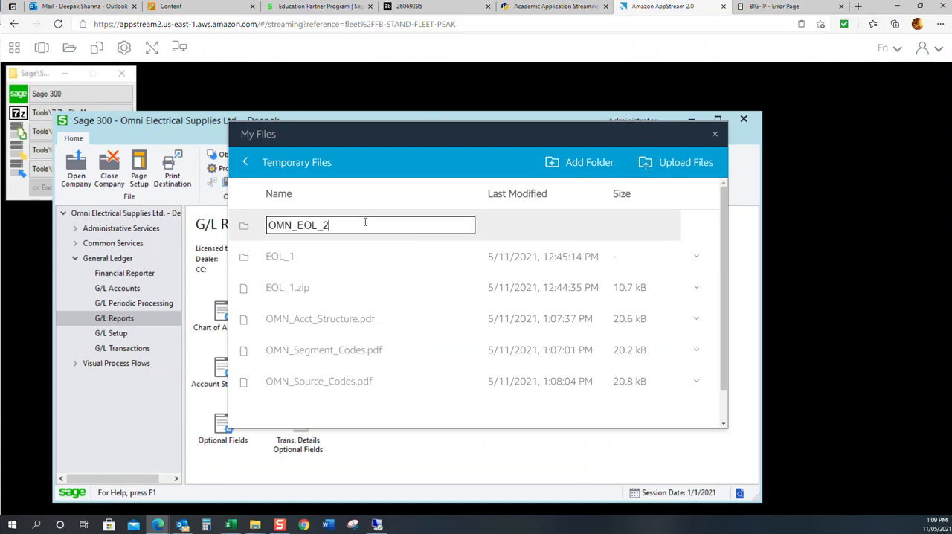
{"action": "key", "text": "Return"}
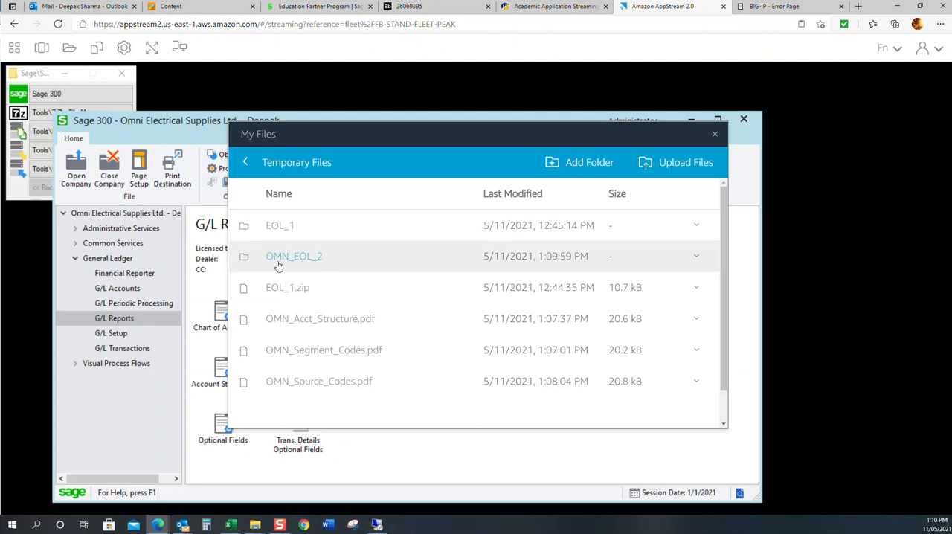
{"action": "left_click", "coordinate": [714, 134]}
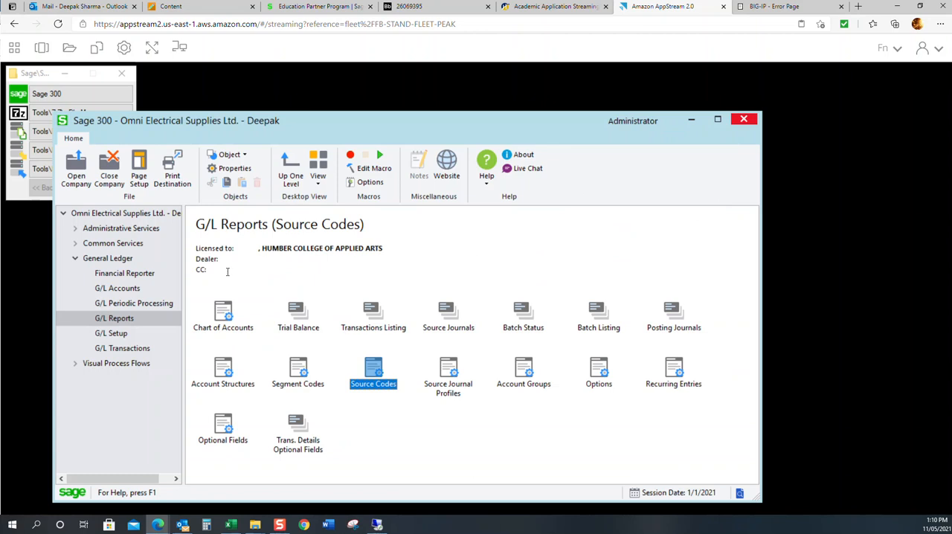
Step: In Administrative Services, run a Database Dump of the OMNDAT company database into the OMN_EOL_2 folder under Temporary Files
{"action": "left_click", "coordinate": [135, 230]}
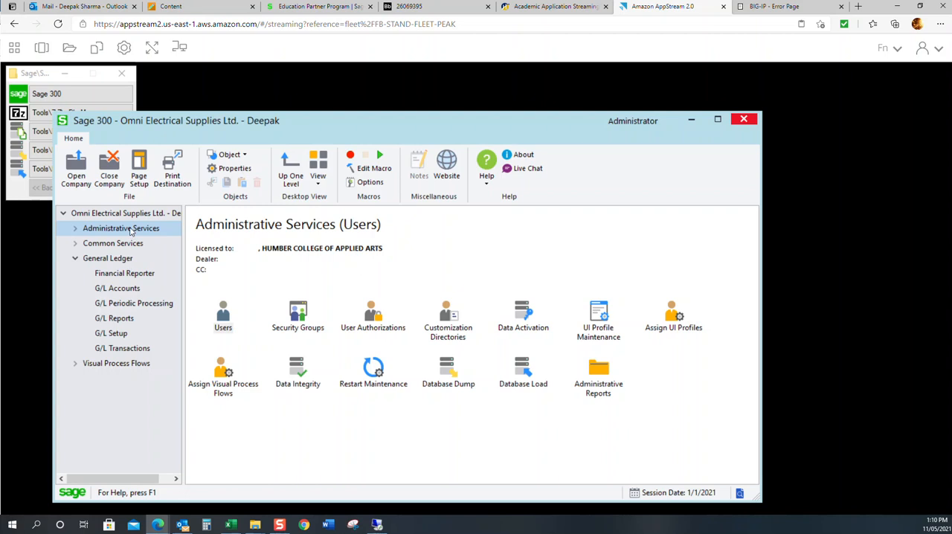
{"action": "double_click", "coordinate": [454, 376]}
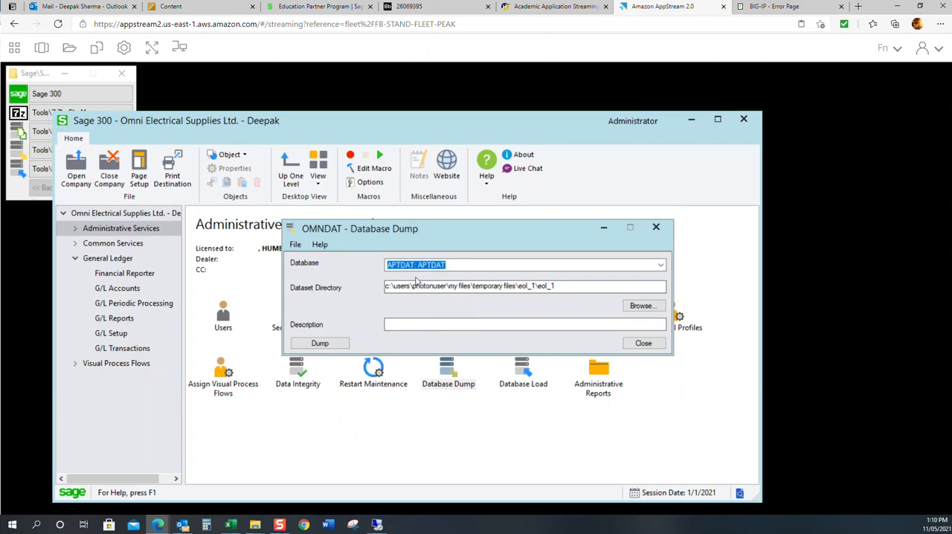
{"action": "left_click", "coordinate": [657, 267]}
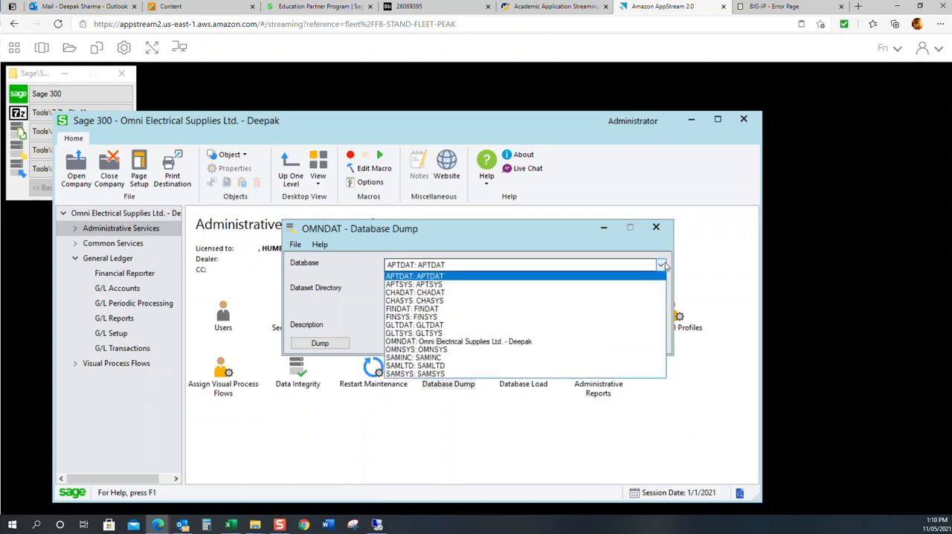
{"action": "left_click", "coordinate": [560, 342]}
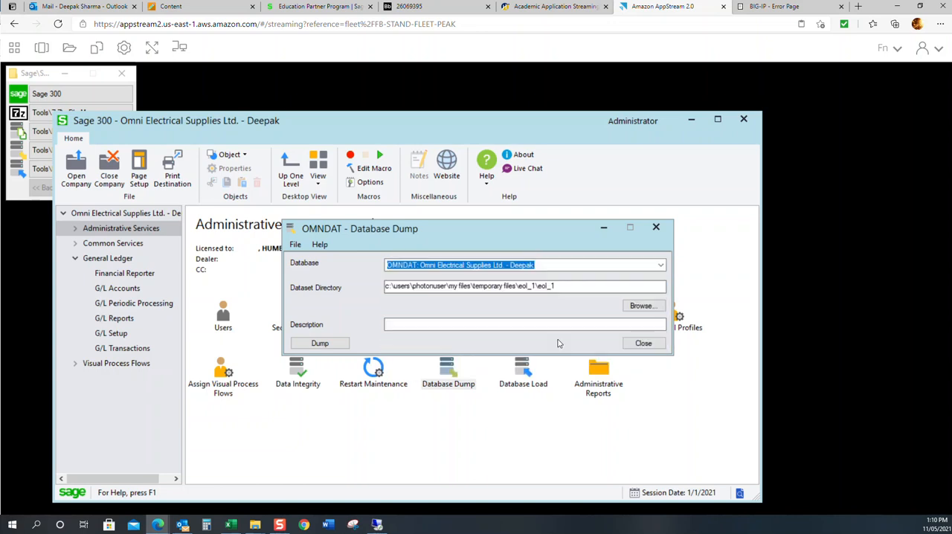
{"action": "left_click", "coordinate": [643, 306]}
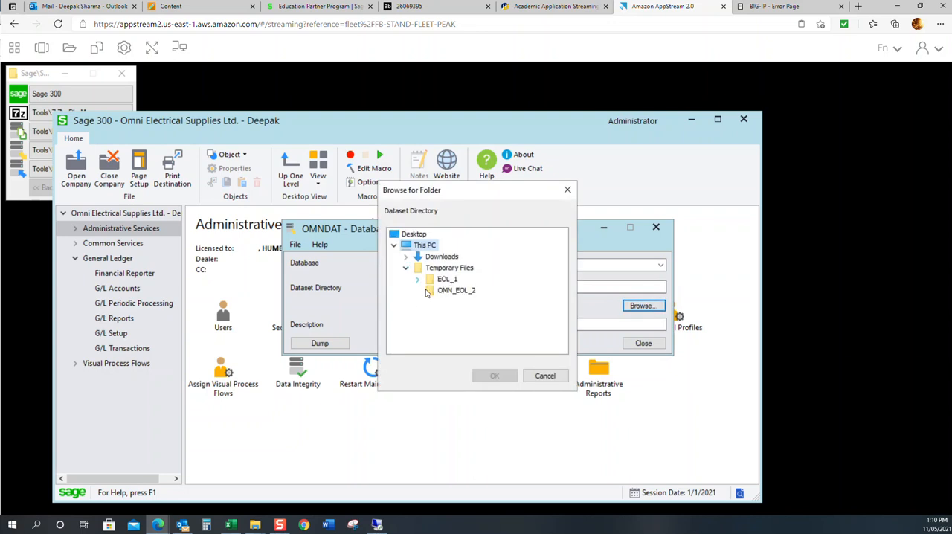
{"action": "left_click", "coordinate": [432, 293]}
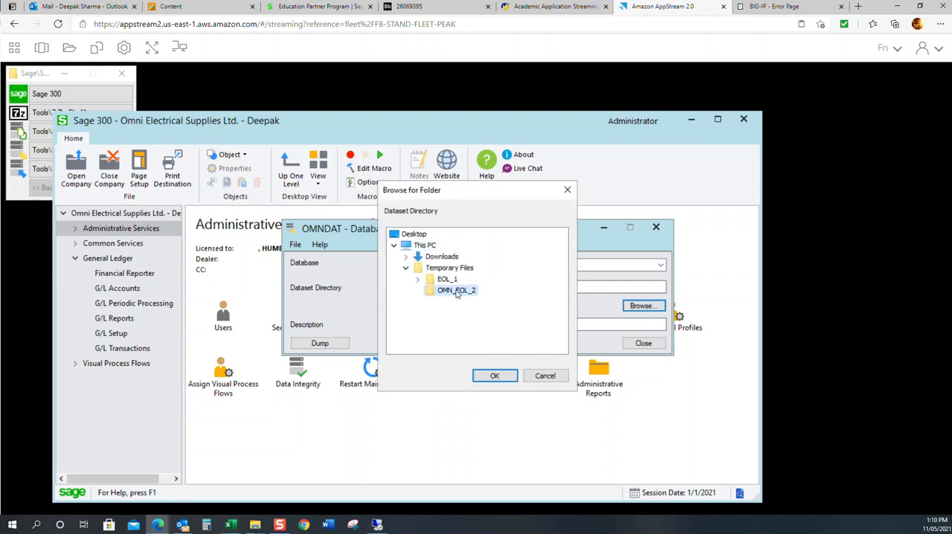
{"action": "left_click", "coordinate": [493, 377]}
{"action": "left_click", "coordinate": [317, 348]}
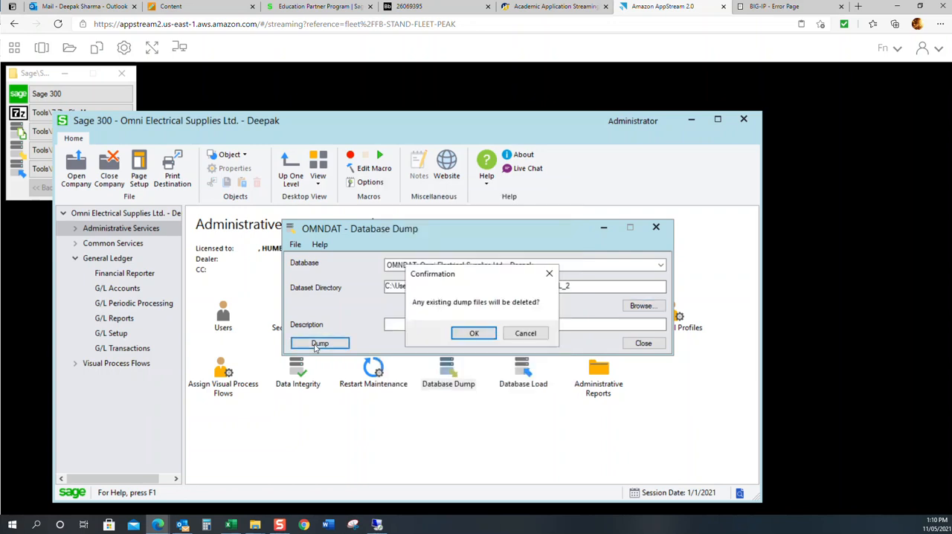
{"action": "left_click", "coordinate": [468, 335]}
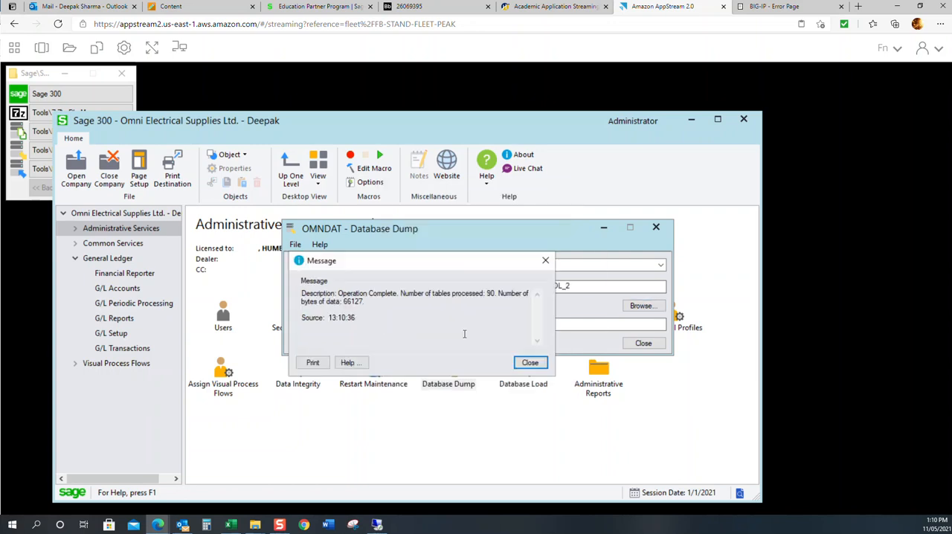
{"action": "left_click", "coordinate": [528, 362]}
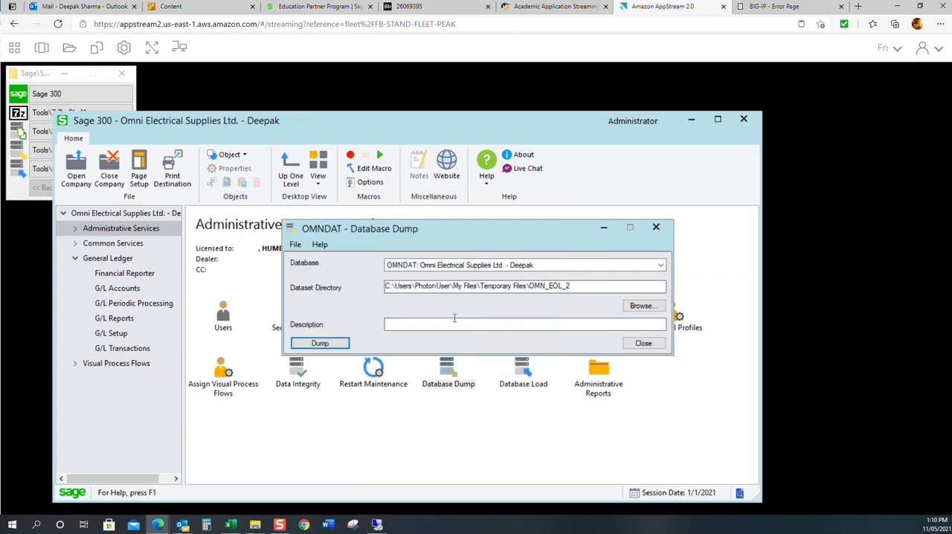
Step: Dump the OMNSYS system database into the same OMN_EOL_2 dataset directory and close Database Dump
{"action": "left_click", "coordinate": [461, 267]}
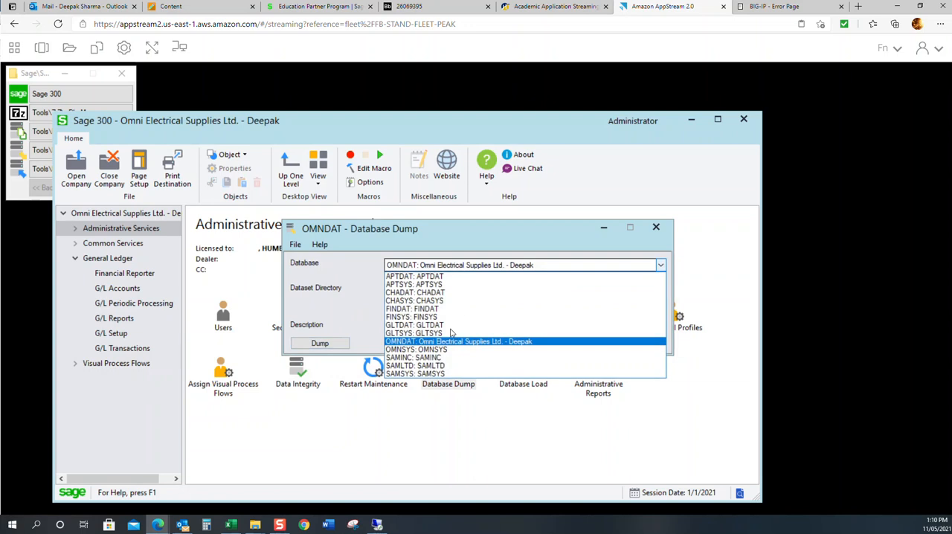
{"action": "left_click", "coordinate": [439, 351]}
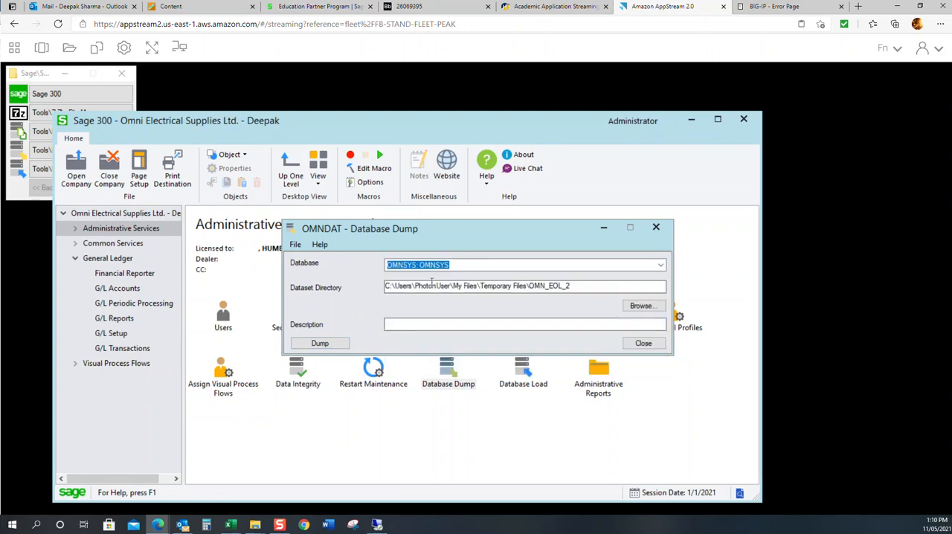
{"action": "left_click", "coordinate": [335, 343]}
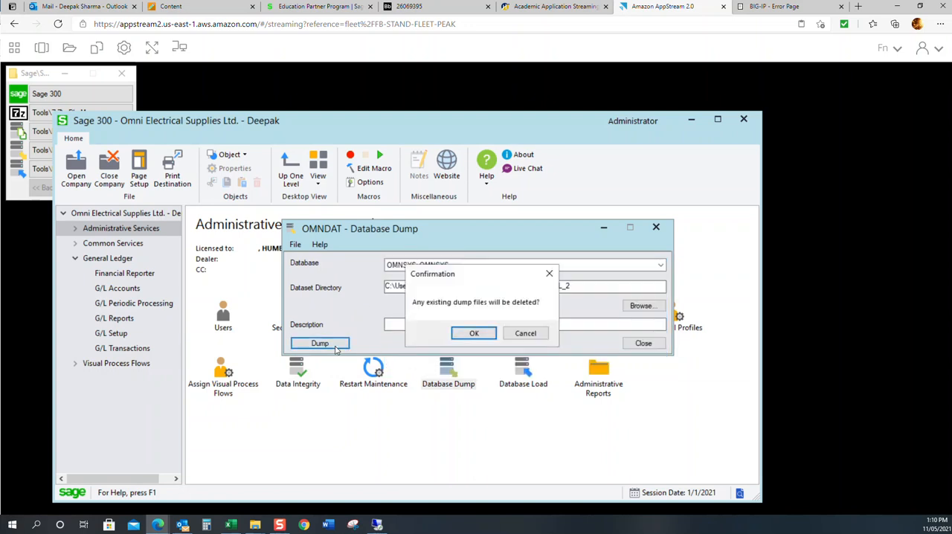
{"action": "left_click", "coordinate": [475, 332]}
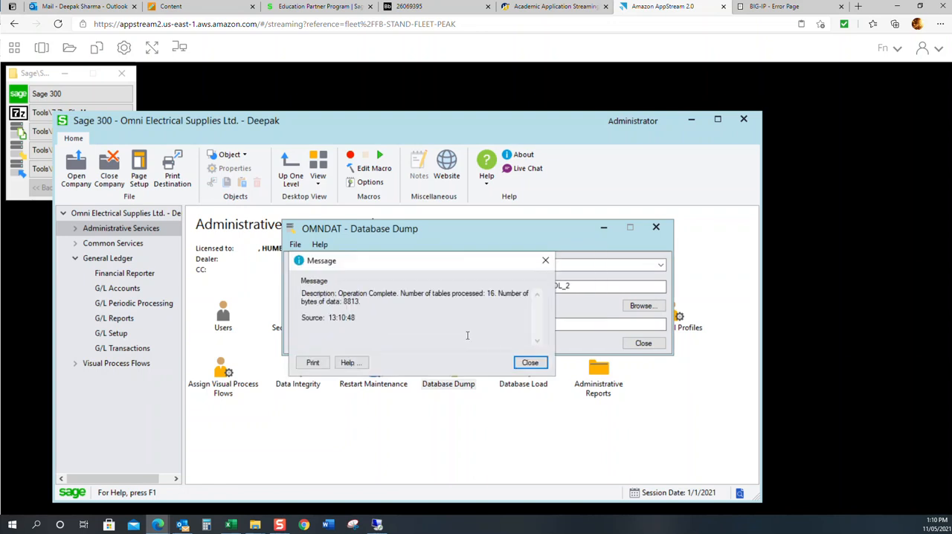
{"action": "left_click", "coordinate": [530, 363]}
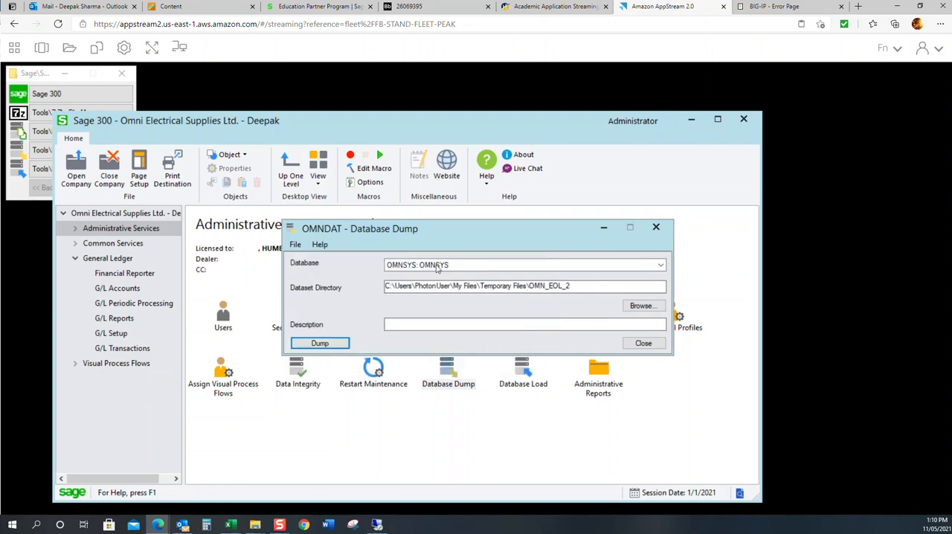
{"action": "left_click", "coordinate": [641, 344]}
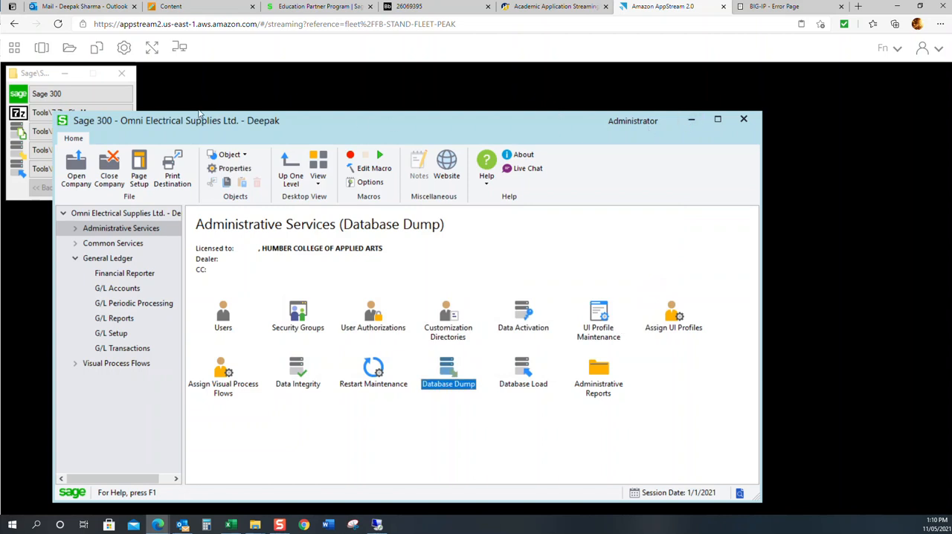
Step: Using 7-Zip File Manager, compress the OMN_EOL_2 folder in Temporary Files into the archive OMN_EOL_2.7z, then close the file manager
{"action": "left_click_drag", "start_coordinate": [365, 119], "coordinate": [507, 102]}
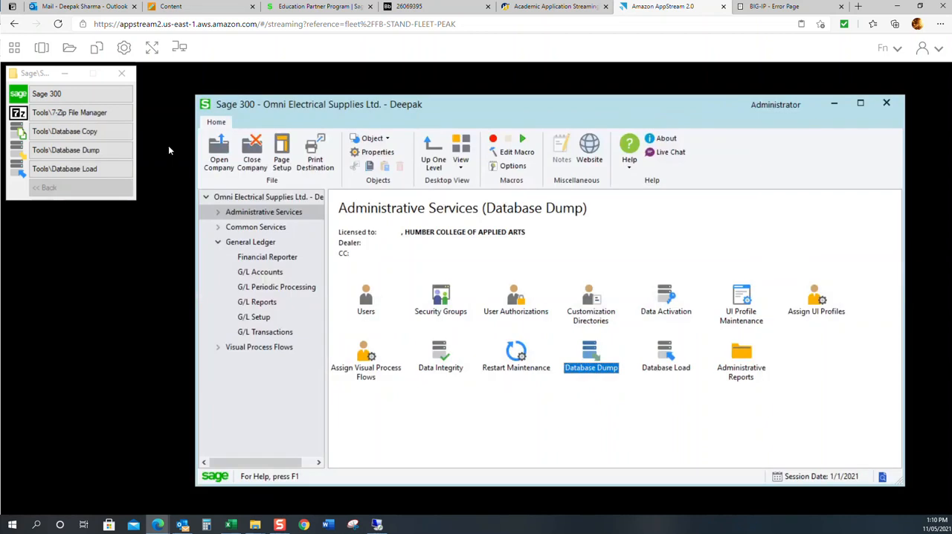
{"action": "left_click", "coordinate": [77, 114]}
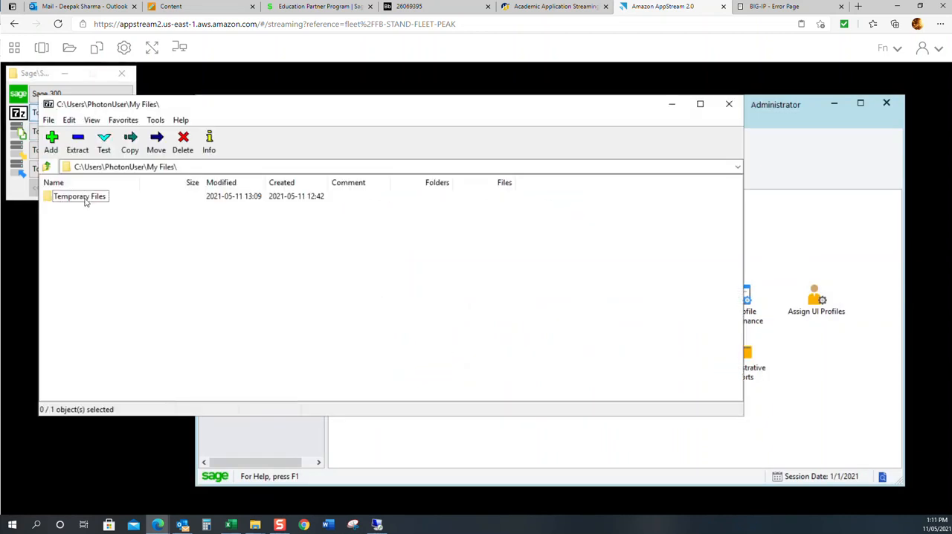
{"action": "double_click", "coordinate": [79, 197]}
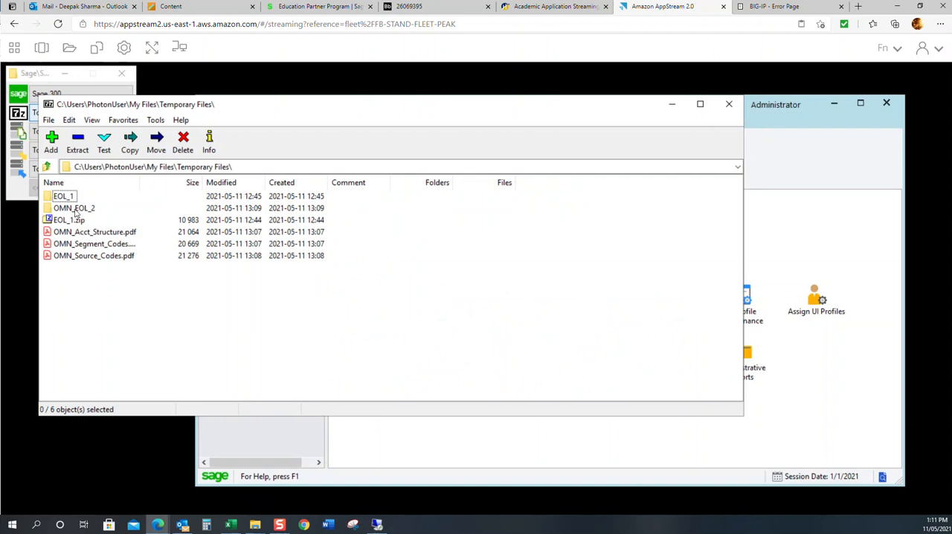
{"action": "left_click", "coordinate": [75, 211]}
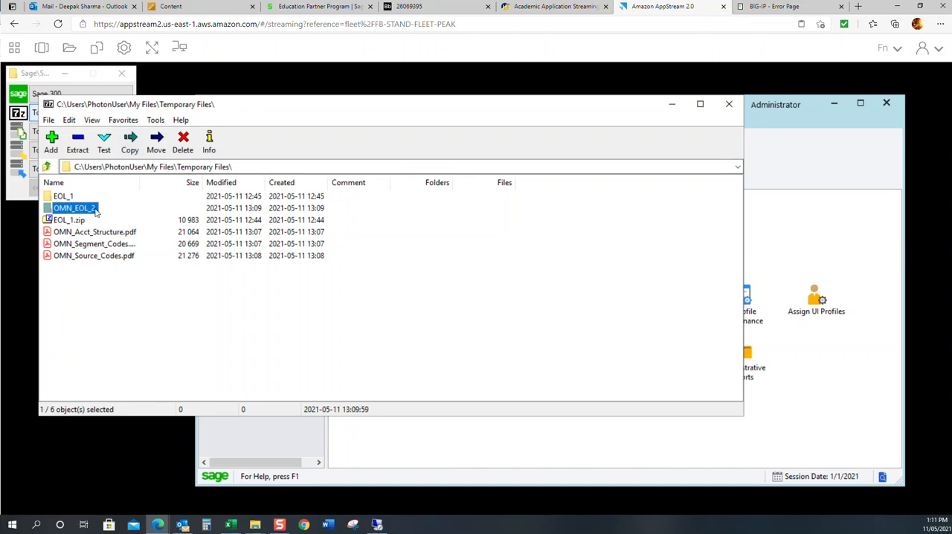
{"action": "left_click", "coordinate": [52, 140]}
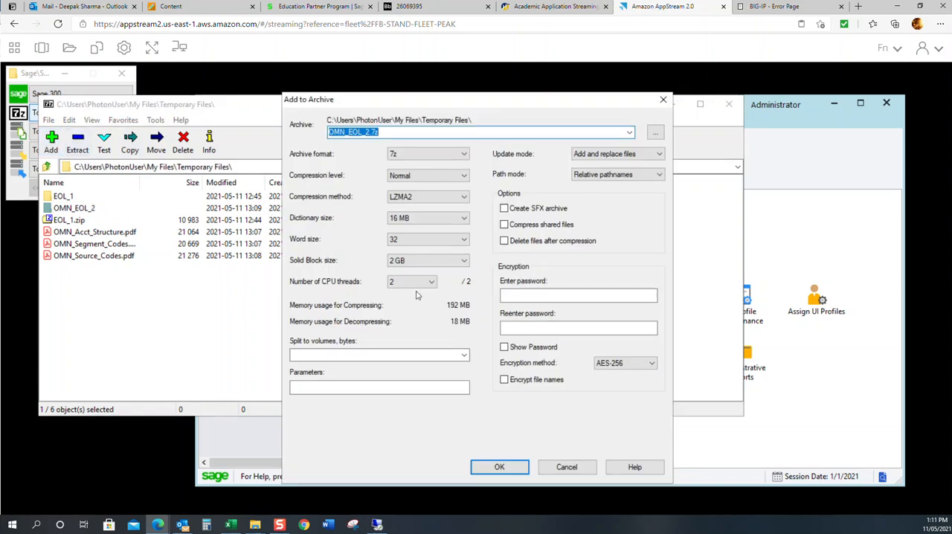
{"action": "left_click", "coordinate": [499, 466]}
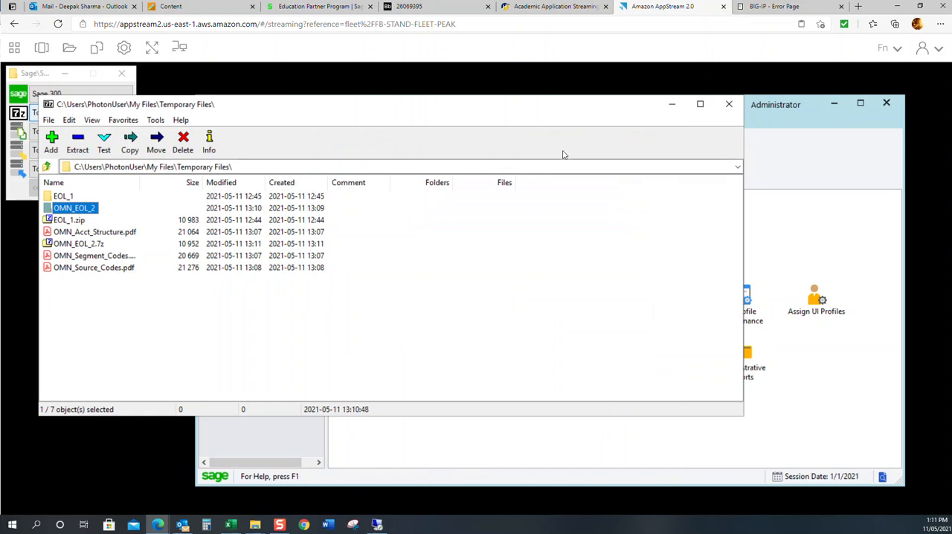
{"action": "left_click", "coordinate": [729, 104]}
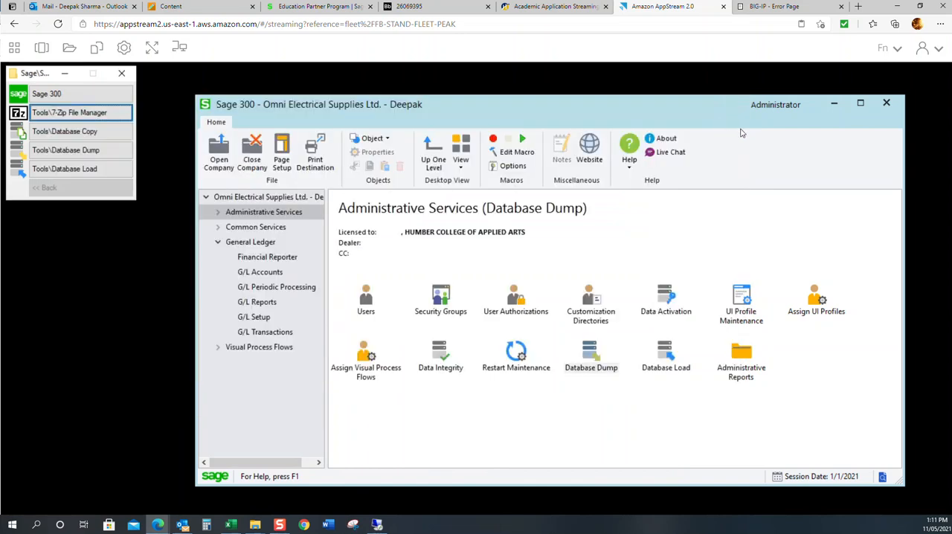
Step: Download OMN_EOL_2.7z from Temporary Files in My Files and show the downloaded archive in its local folder
{"action": "left_click", "coordinate": [69, 49]}
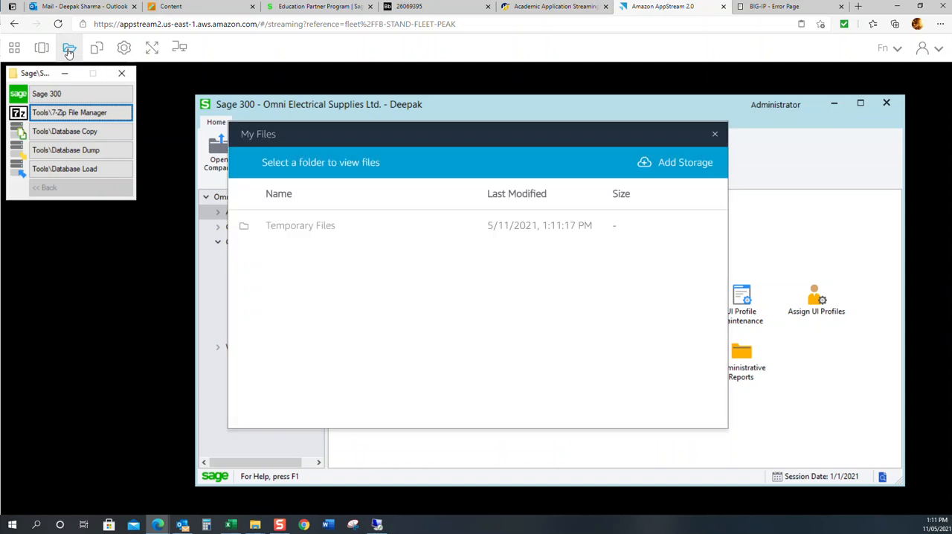
{"action": "left_click", "coordinate": [297, 228]}
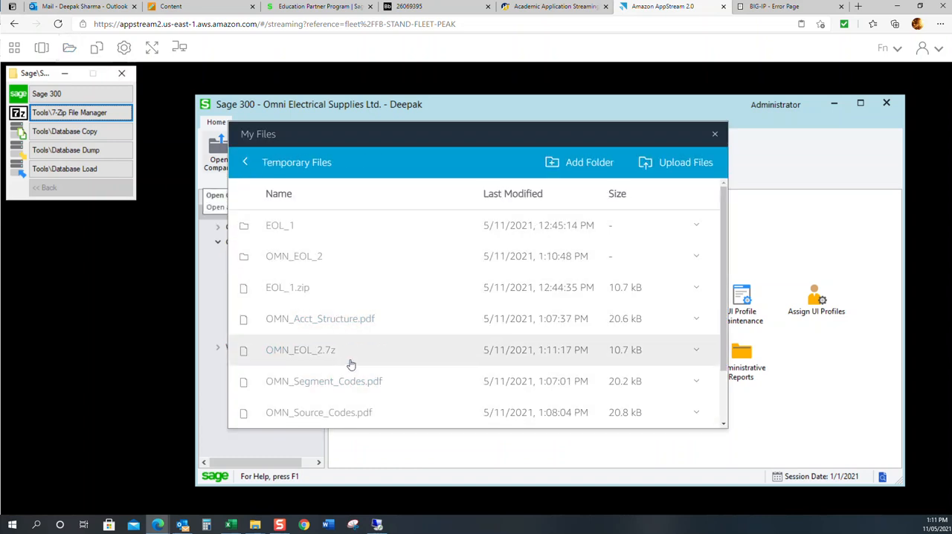
{"action": "scroll", "coordinate": [351, 364], "scroll_direction": "down", "scroll_amount": 1}
{"action": "left_click", "coordinate": [700, 315]}
{"action": "left_click", "coordinate": [687, 346]}
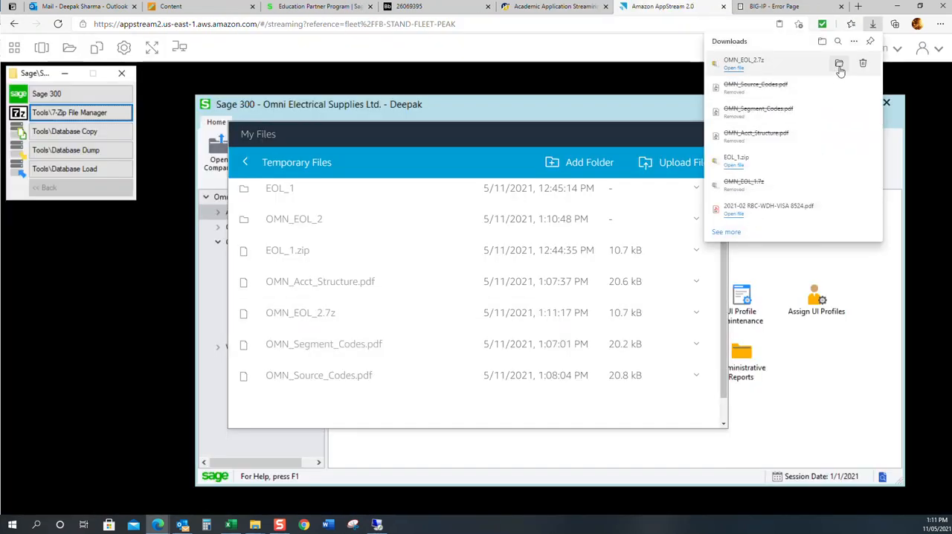
{"action": "left_click", "coordinate": [838, 65]}
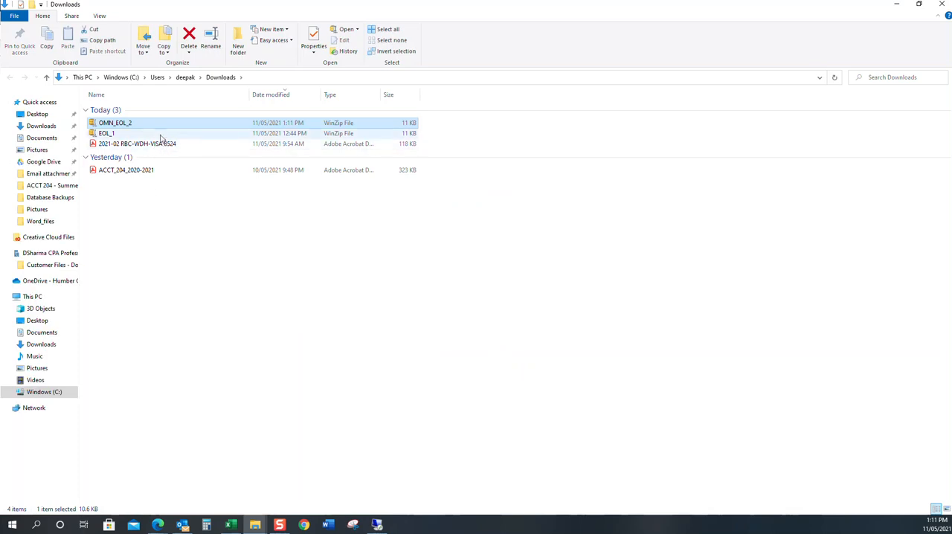
Step: Paste the downloaded OMN_EOL_2 archive into Database Backups under ACCT 204 on drive C and delete the OMN_EOL_2 folder there
{"action": "left_click", "coordinate": [123, 77]}
{"action": "double_click", "coordinate": [137, 122]}
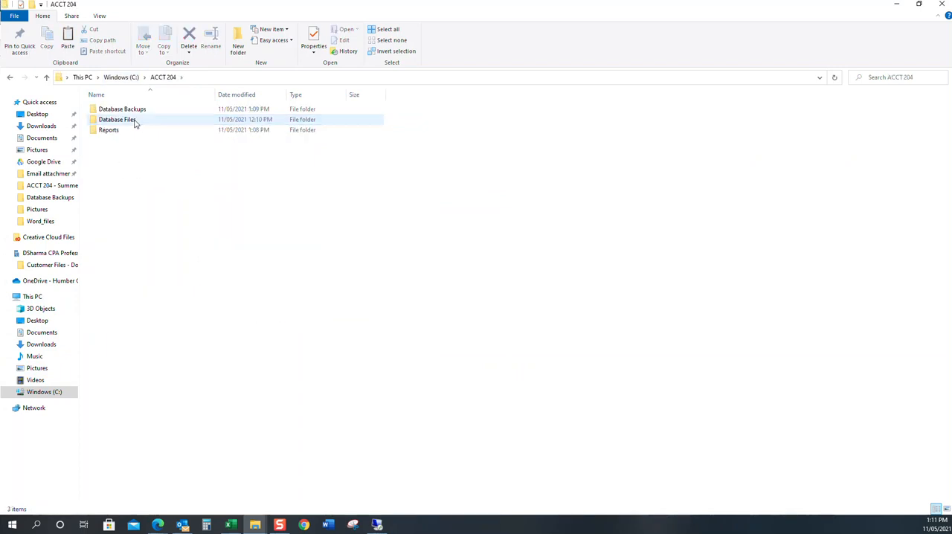
{"action": "left_click", "coordinate": [141, 112]}
{"action": "double_click", "coordinate": [141, 110]}
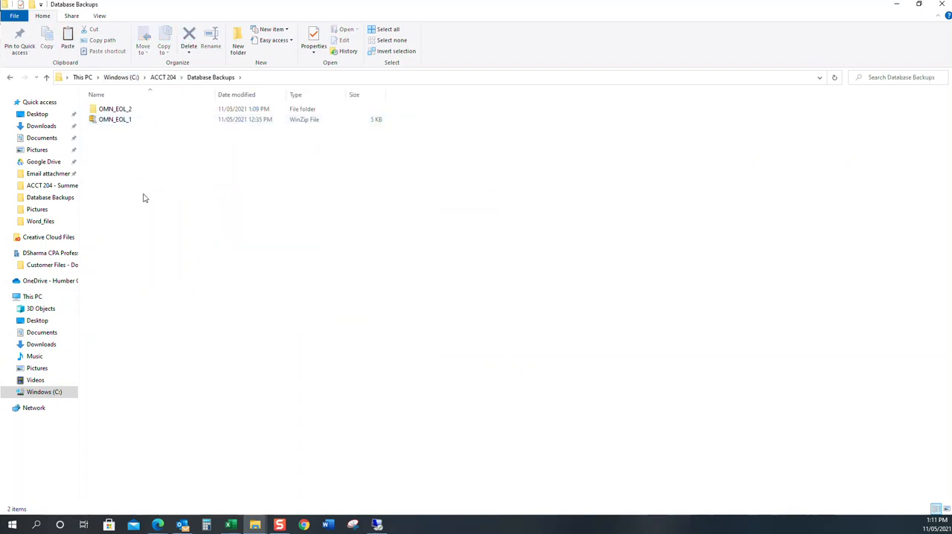
{"action": "key", "text": "ctrl+v"}
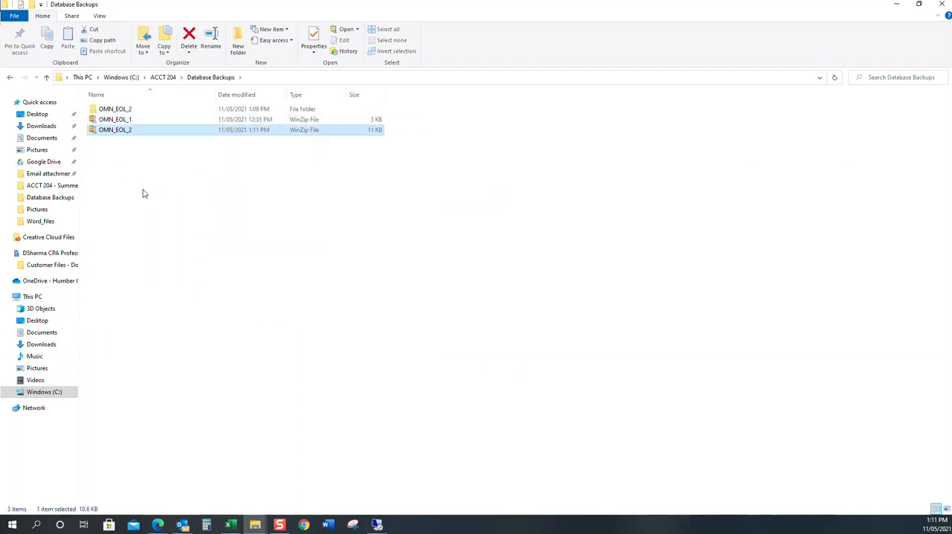
{"action": "left_click", "coordinate": [150, 111]}
{"action": "key", "text": "Delete"}
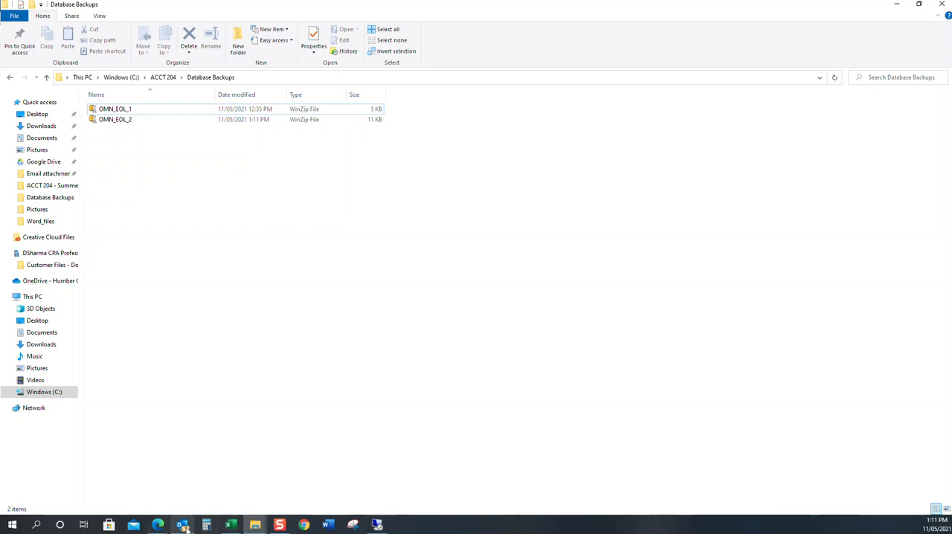
Step: Switch back to Edge and review the Week 1 instructor's notes, covering the Lesson 1 and Lesson 2 exercises and the database dump instructions
{"action": "mouse_move", "coordinate": [156, 526]}
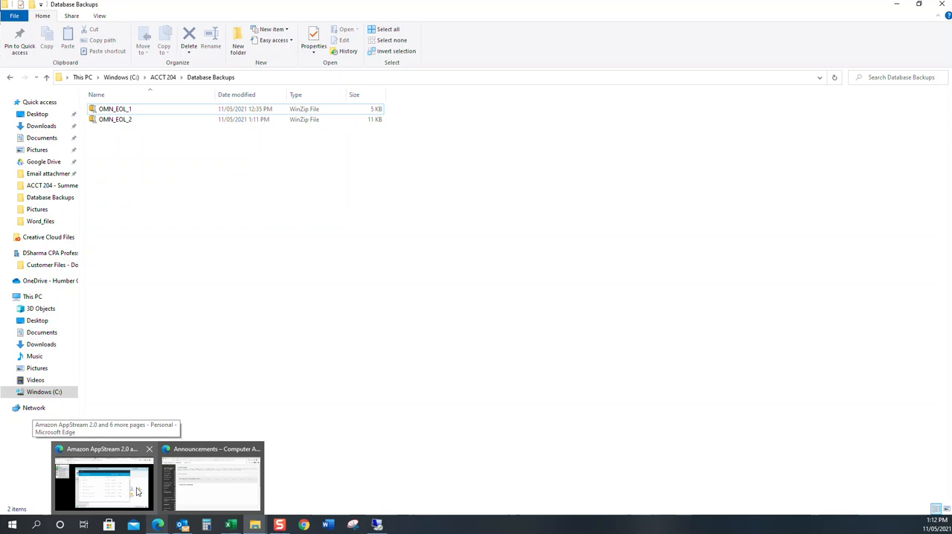
{"action": "left_click", "coordinate": [136, 491]}
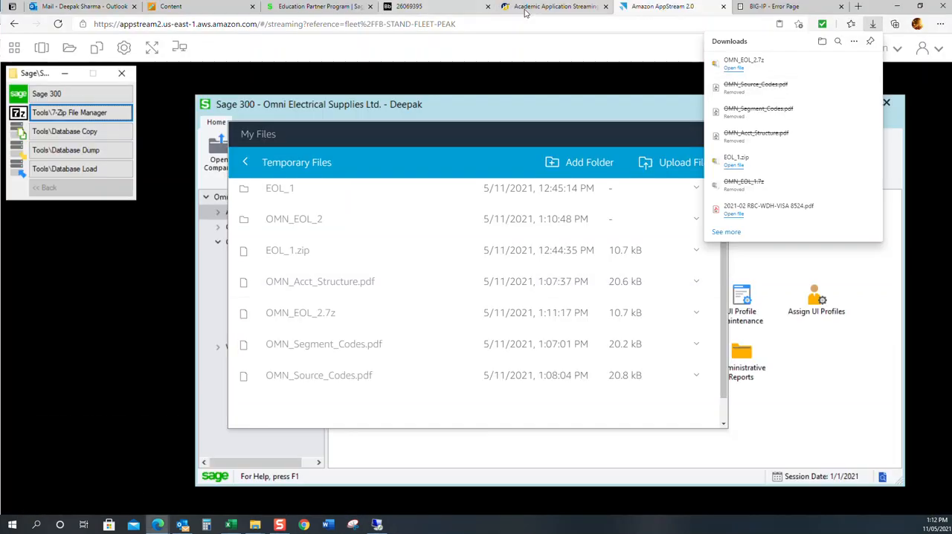
{"action": "left_click", "coordinate": [215, 8]}
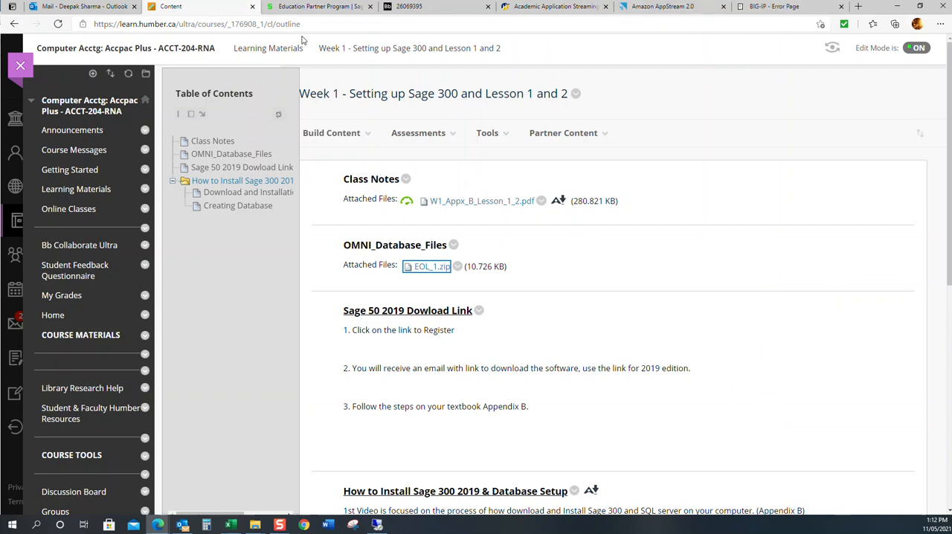
{"action": "left_click", "coordinate": [416, 6]}
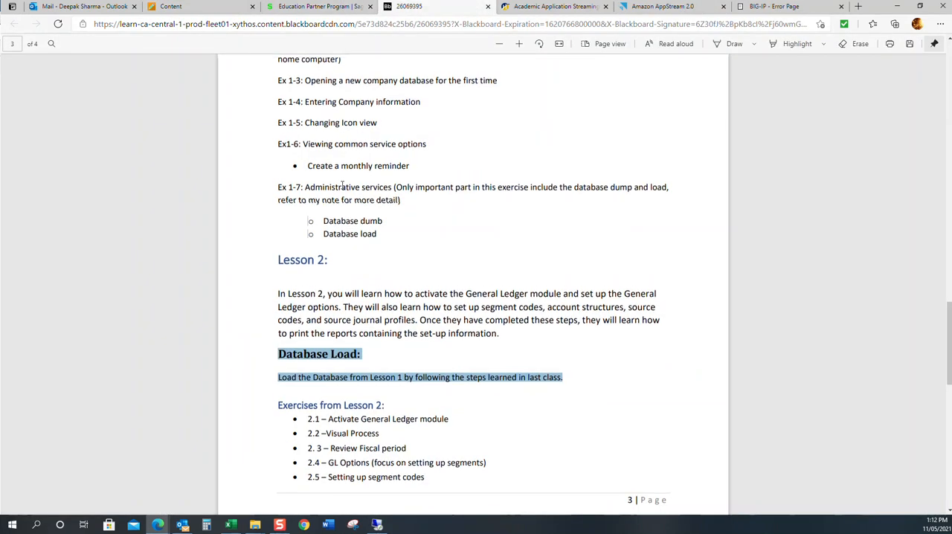
{"action": "scroll", "coordinate": [342, 178], "scroll_direction": "up", "scroll_amount": 5}
{"action": "scroll", "coordinate": [325, 168], "scroll_direction": "up", "scroll_amount": 10}
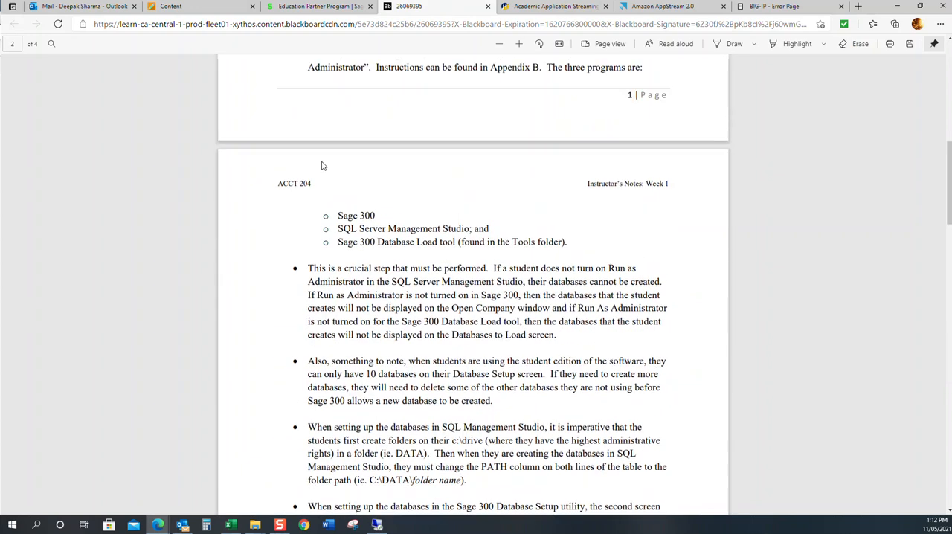
{"action": "scroll", "coordinate": [327, 163], "scroll_direction": "down", "scroll_amount": 2}
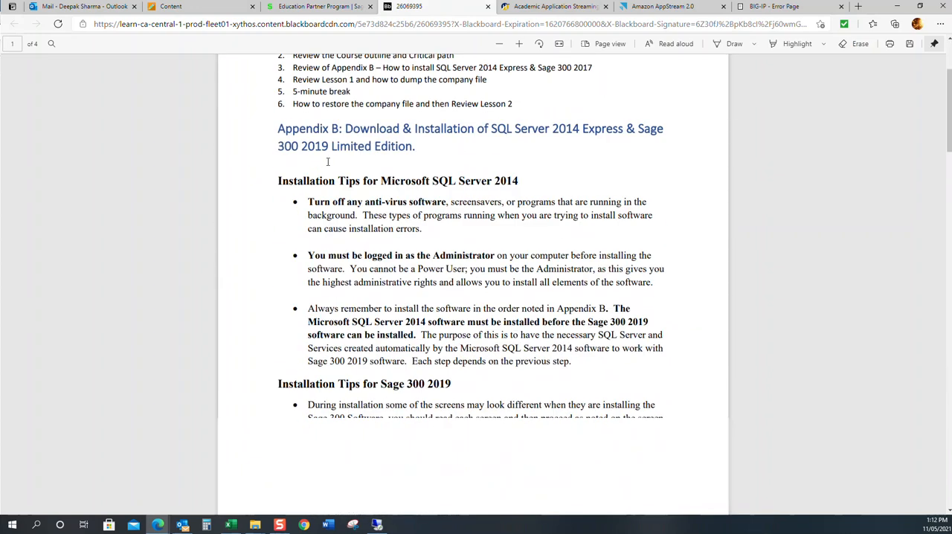
{"action": "scroll", "coordinate": [330, 170], "scroll_direction": "down", "scroll_amount": 3}
{"action": "scroll", "coordinate": [330, 170], "scroll_direction": "down", "scroll_amount": 7}
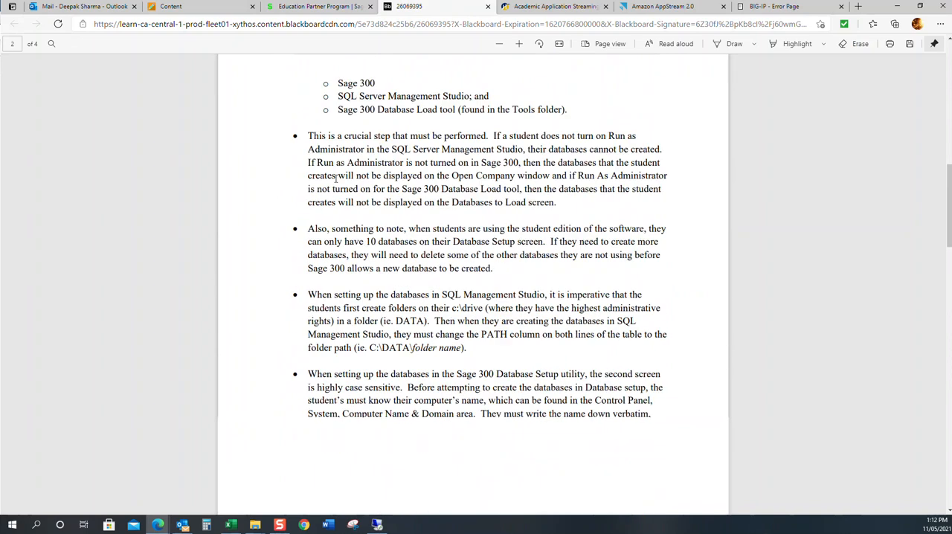
{"action": "scroll", "coordinate": [336, 164], "scroll_direction": "down", "scroll_amount": 6}
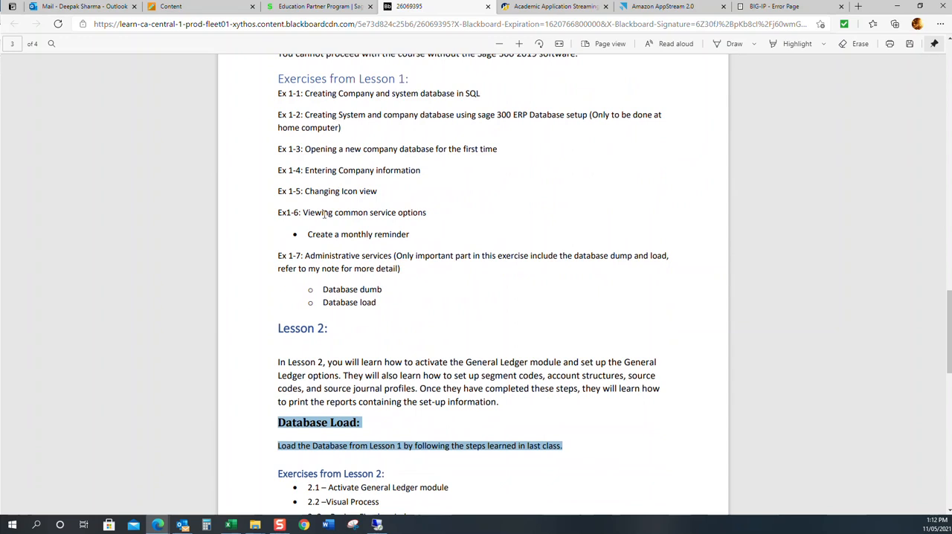
{"action": "scroll", "coordinate": [278, 403], "scroll_direction": "down", "scroll_amount": 3}
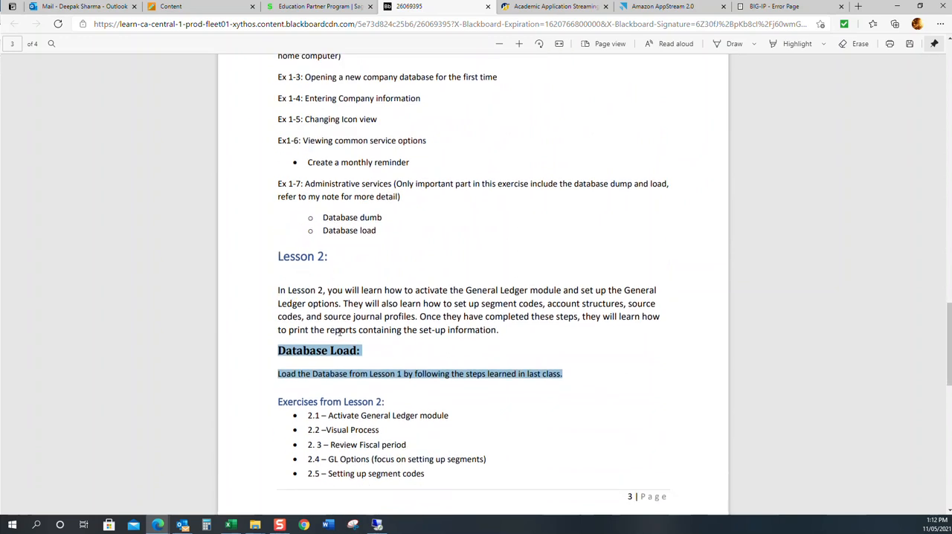
{"action": "scroll", "coordinate": [349, 203], "scroll_direction": "down", "scroll_amount": 3}
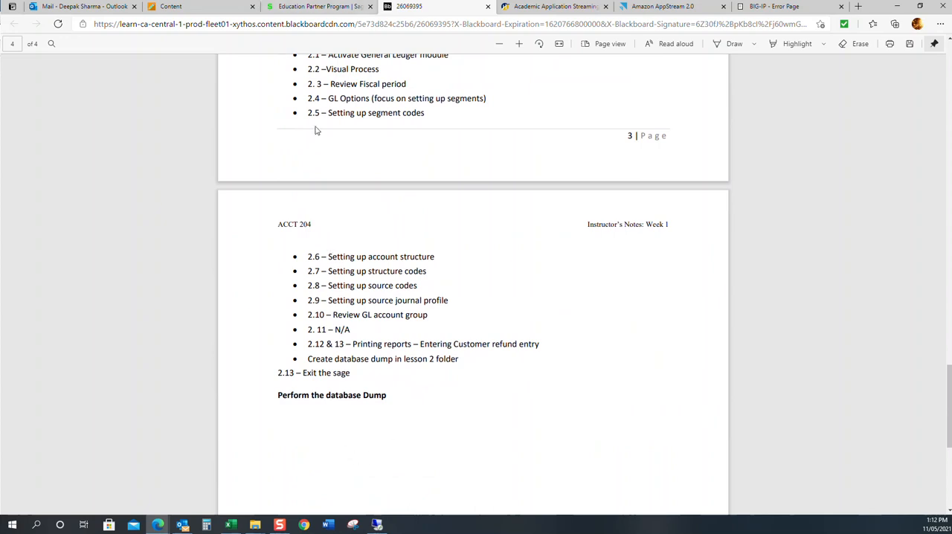
{"action": "scroll", "coordinate": [320, 137], "scroll_direction": "up", "scroll_amount": 1}
{"action": "scroll", "coordinate": [320, 137], "scroll_direction": "up", "scroll_amount": 10}
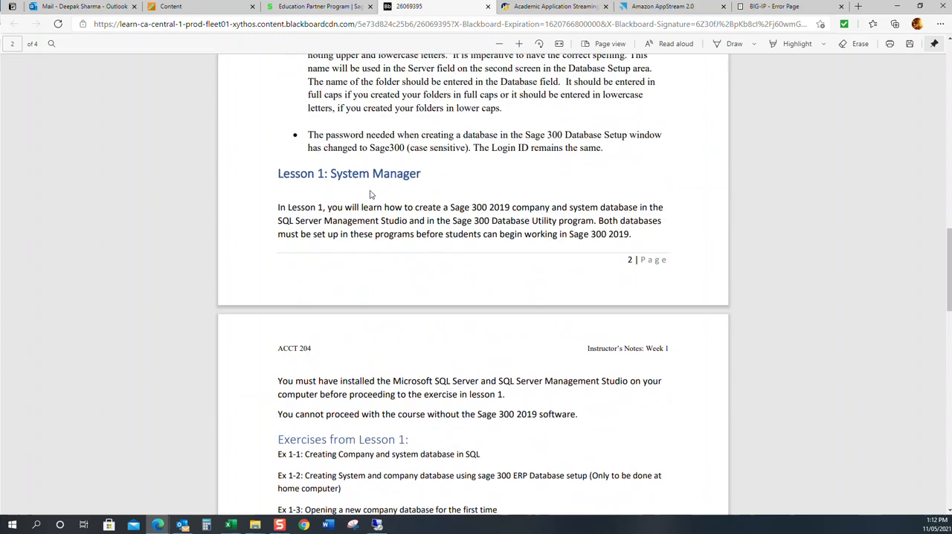
{"action": "scroll", "coordinate": [259, 233], "scroll_direction": "down", "scroll_amount": 3}
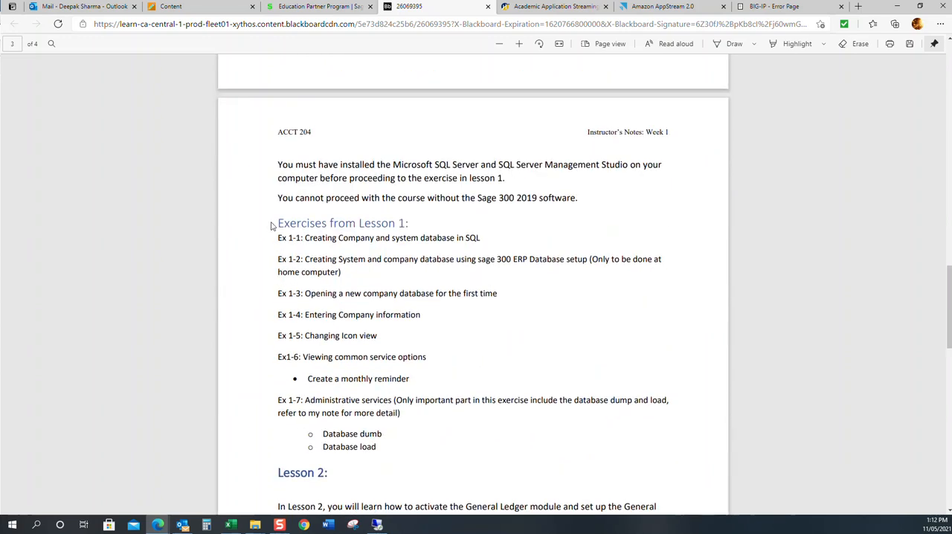
{"action": "scroll", "coordinate": [273, 252], "scroll_direction": "down", "scroll_amount": 2}
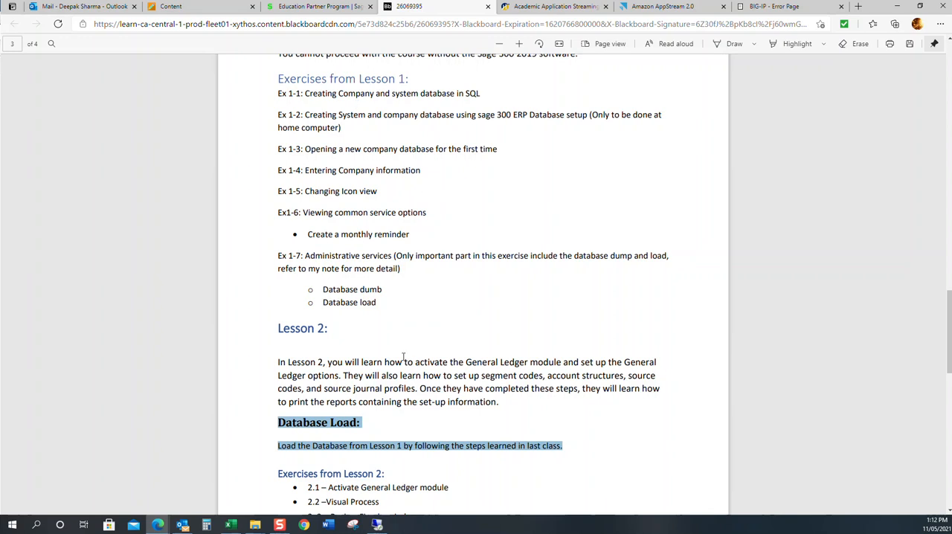
{"action": "scroll", "coordinate": [361, 159], "scroll_direction": "down", "scroll_amount": 2}
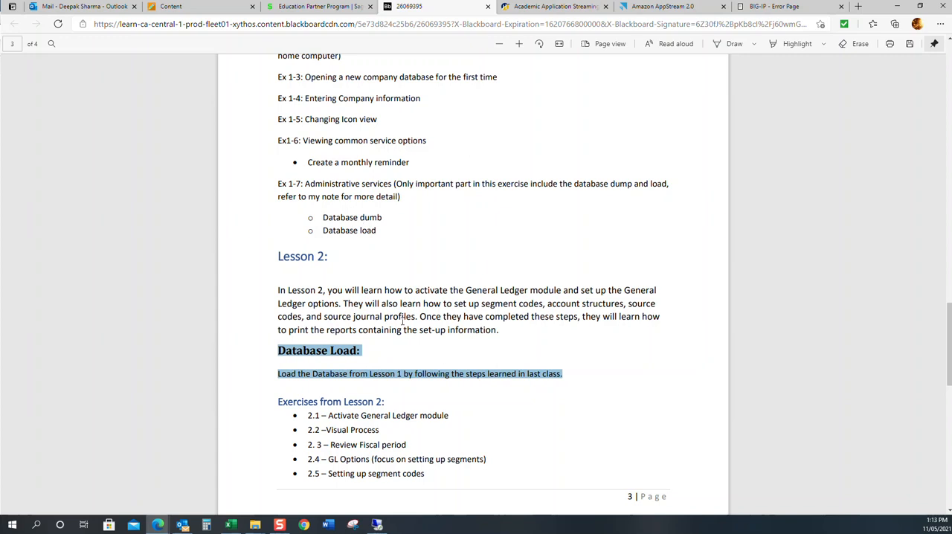
{"action": "scroll", "coordinate": [363, 349], "scroll_direction": "down", "scroll_amount": 1}
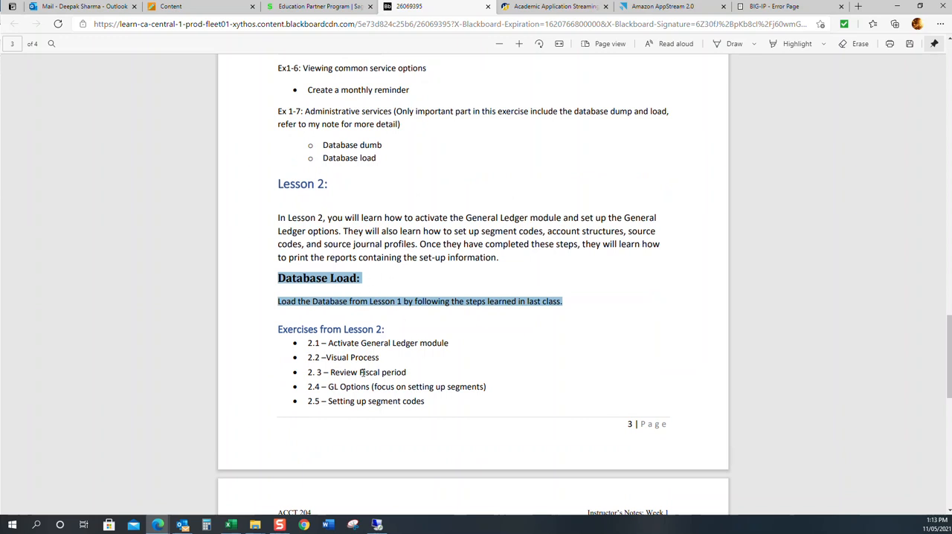
{"action": "scroll", "coordinate": [342, 260], "scroll_direction": "down", "scroll_amount": 2}
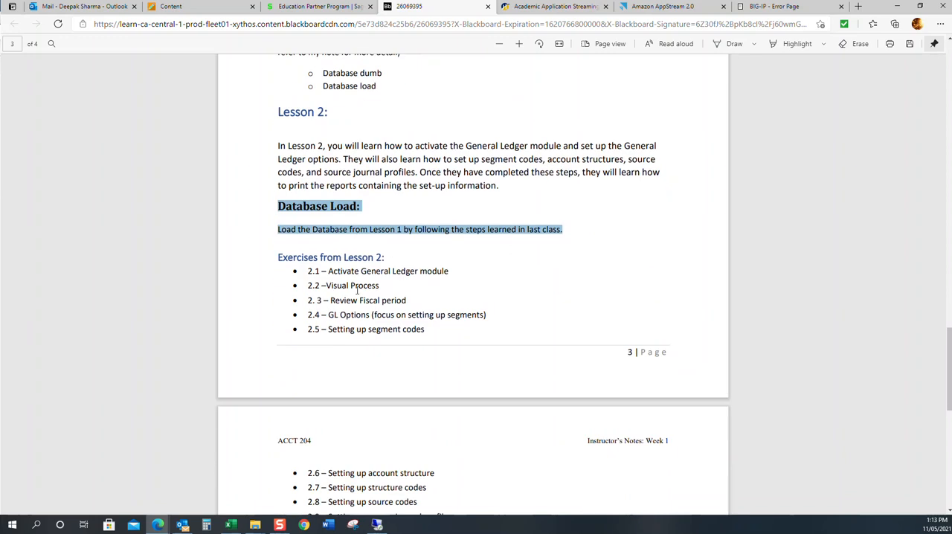
{"action": "scroll", "coordinate": [342, 251], "scroll_direction": "down", "scroll_amount": 5}
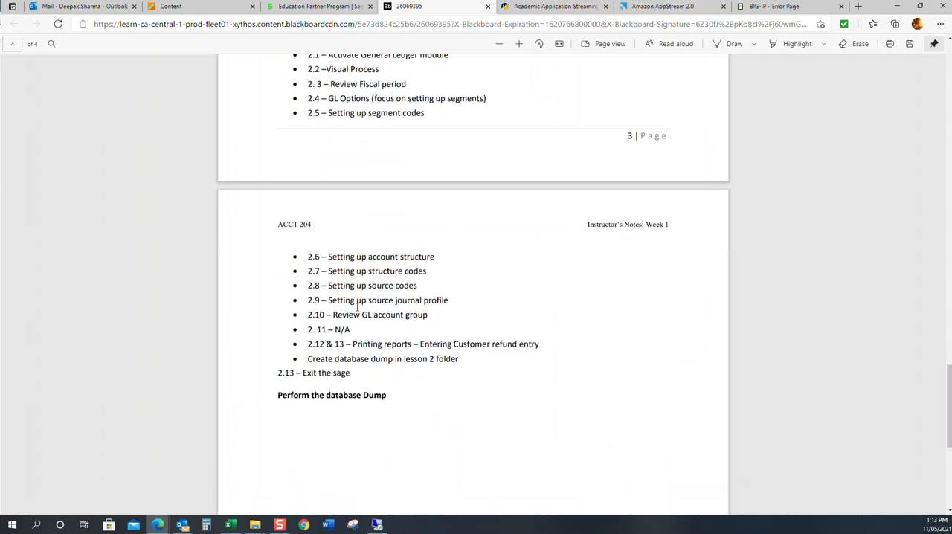